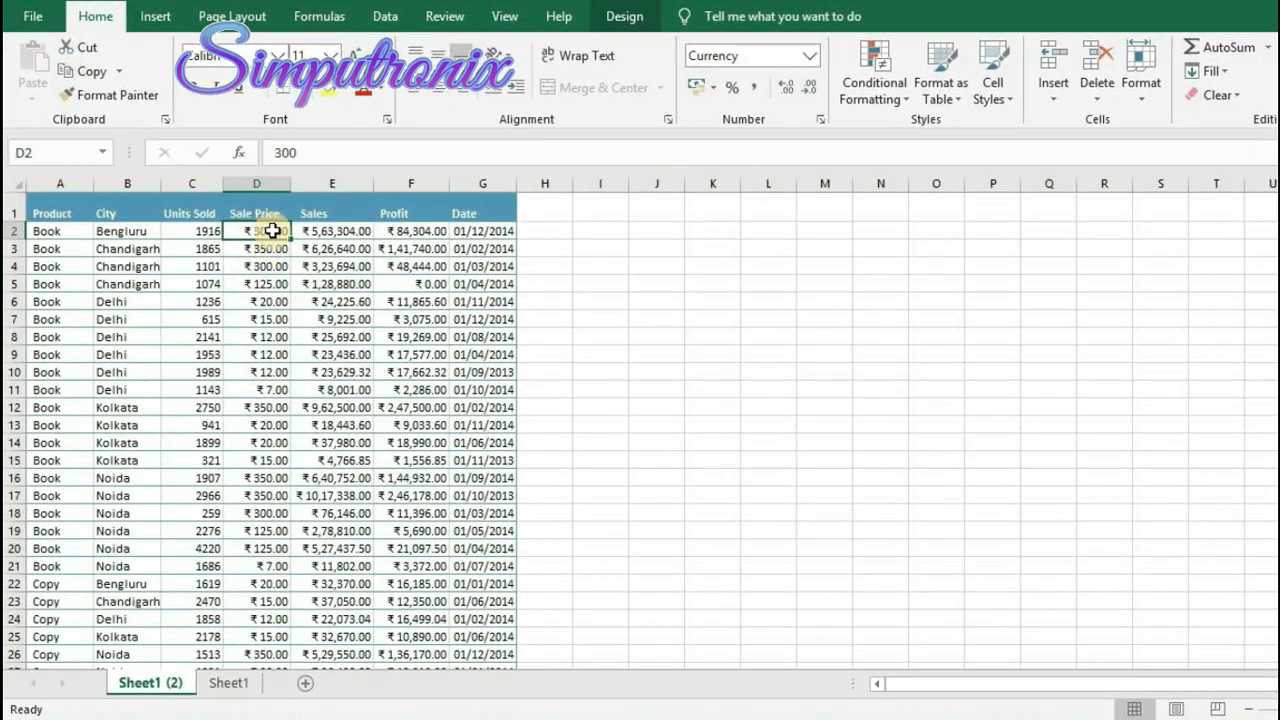
Select all Sale Price values from D2 down to the last data row.
left_click_drag(272, 231, 251, 623)
scroll(251, 623, "up", 3)
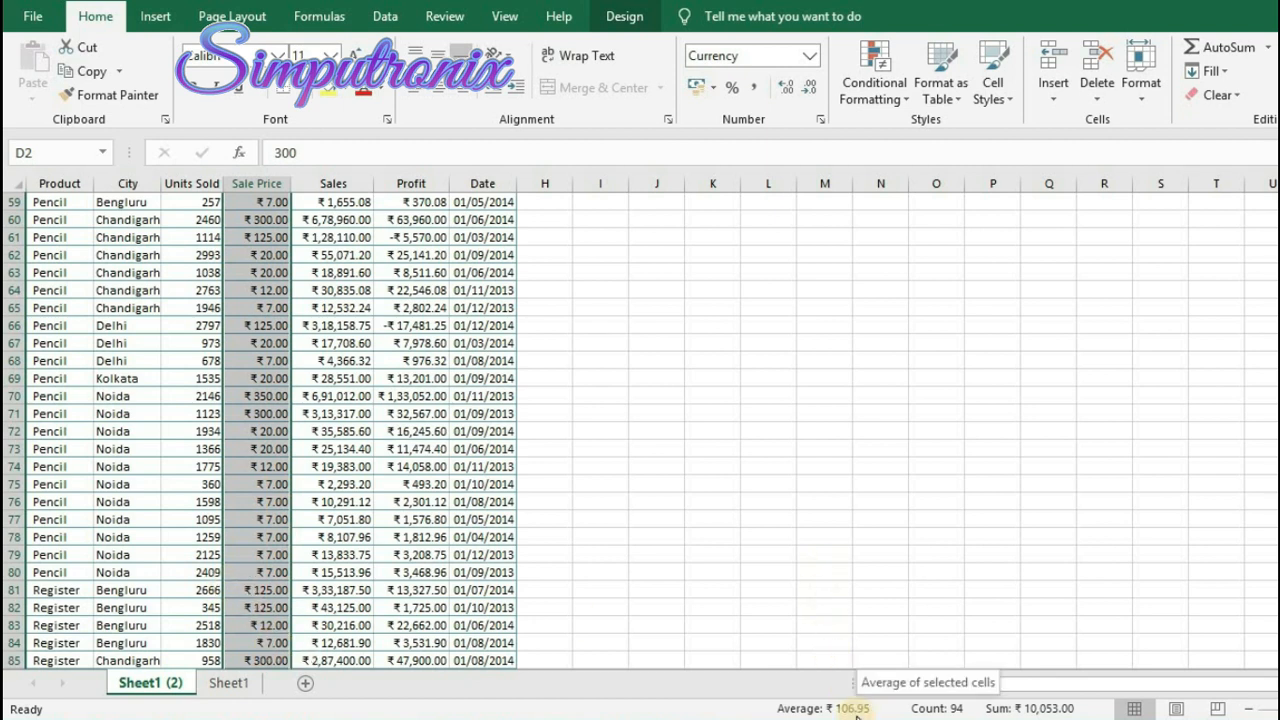
scroll(640, 430, "up", 15)
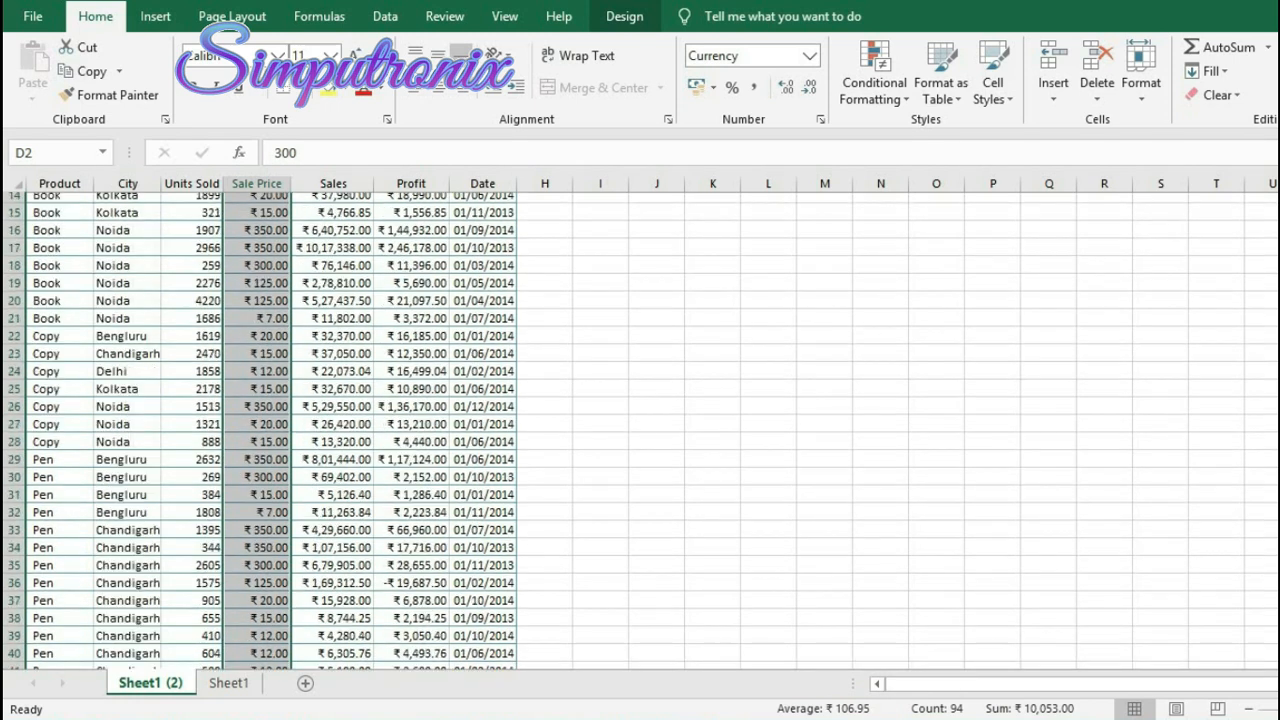
scroll(591, 275, "up", 5)
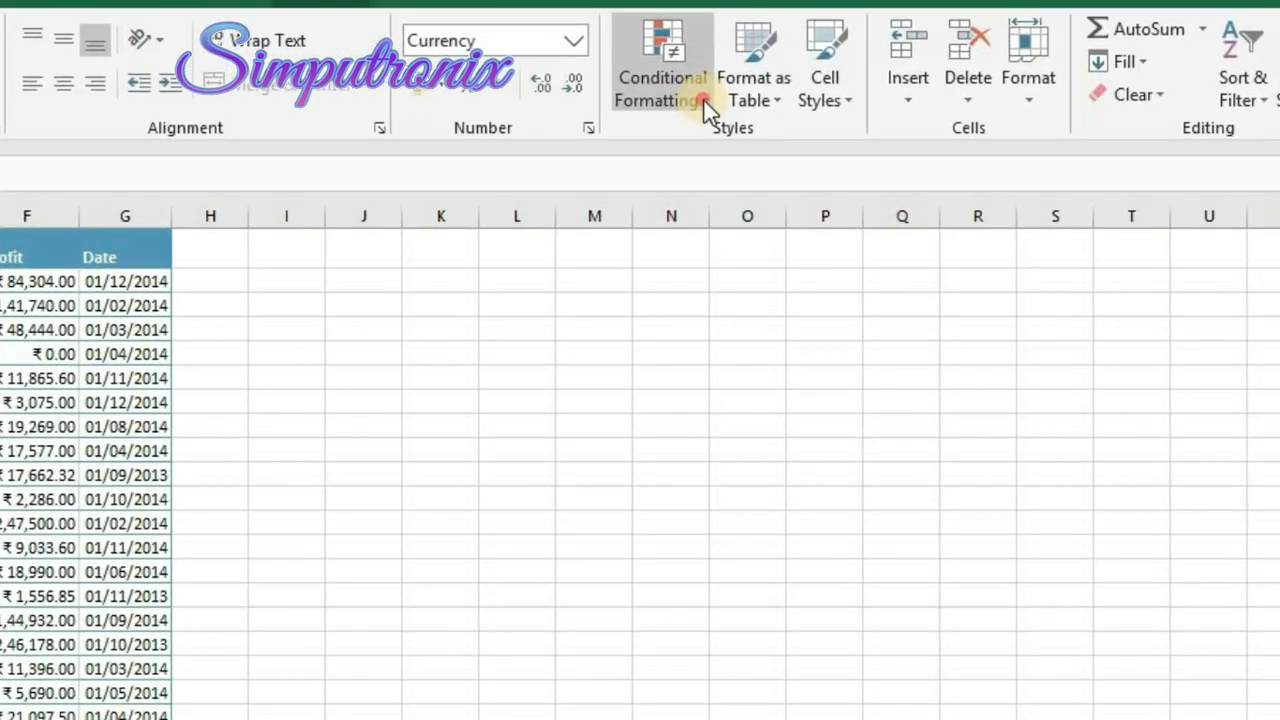
Start a Greater Than highlight rule for the selected Sale Price values, keeping the ₹178.50 threshold.
left_click(735, 92)
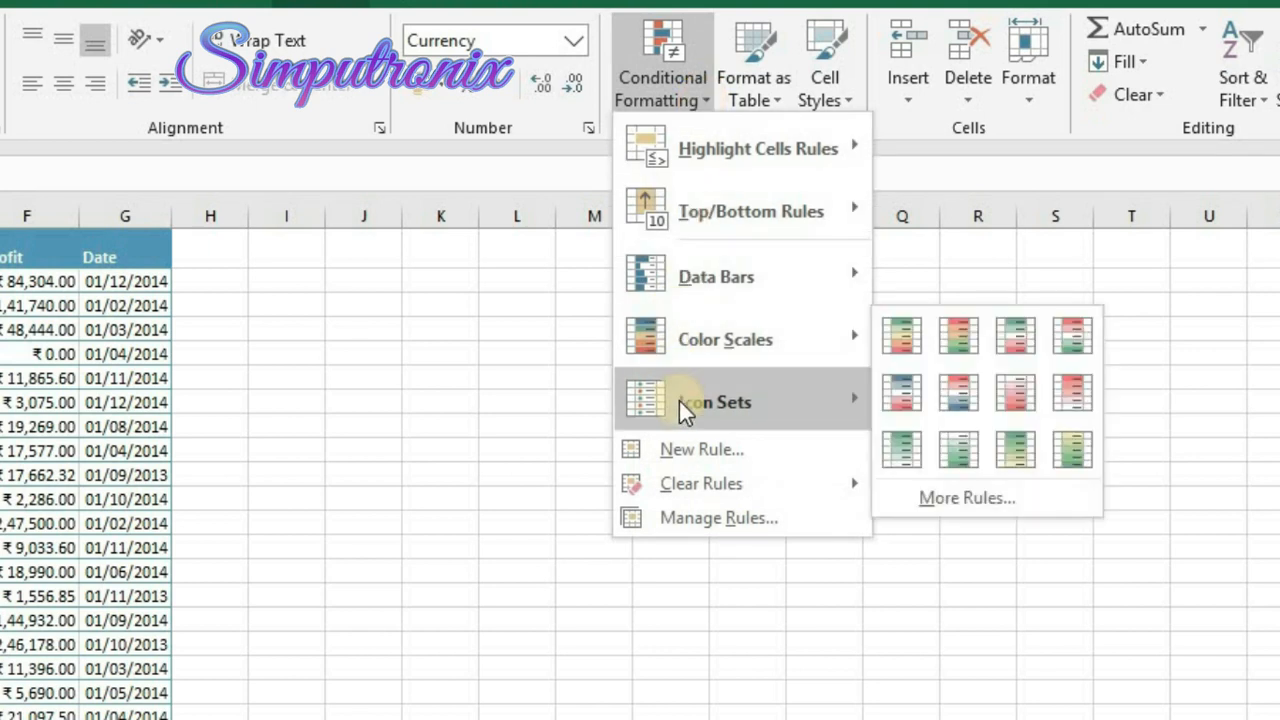
mouse_move(727, 160)
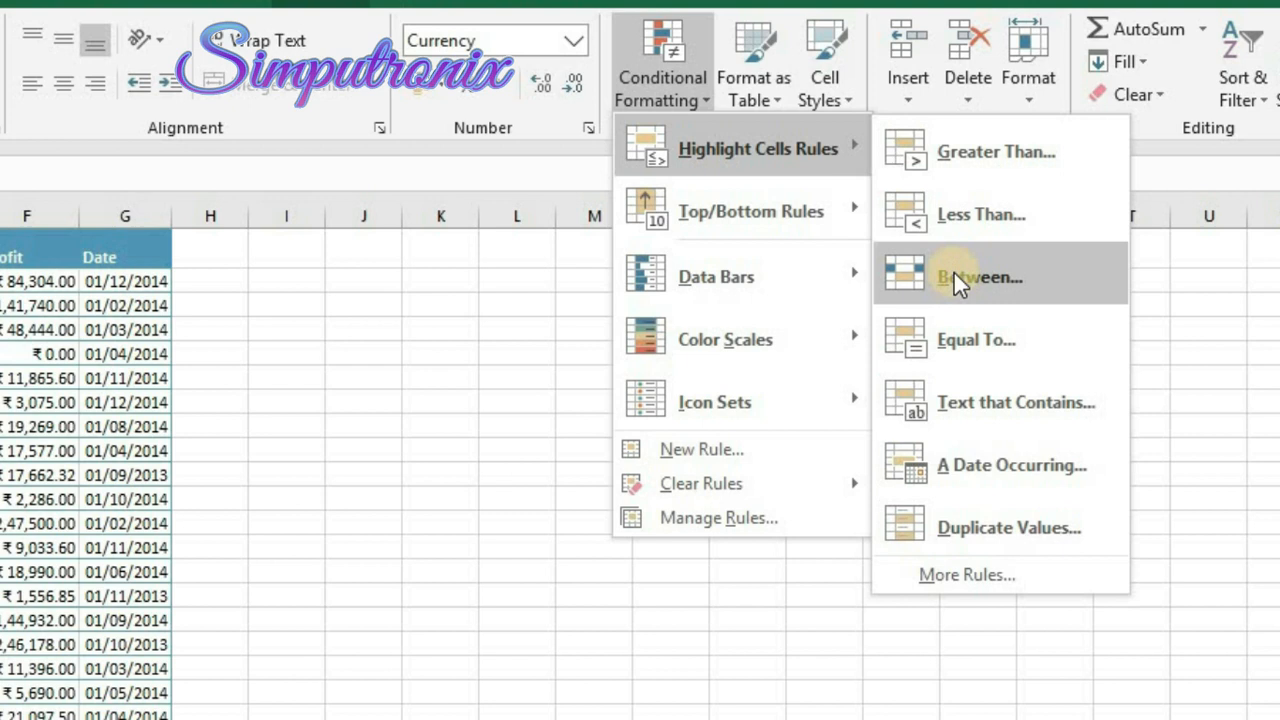
left_click(995, 145)
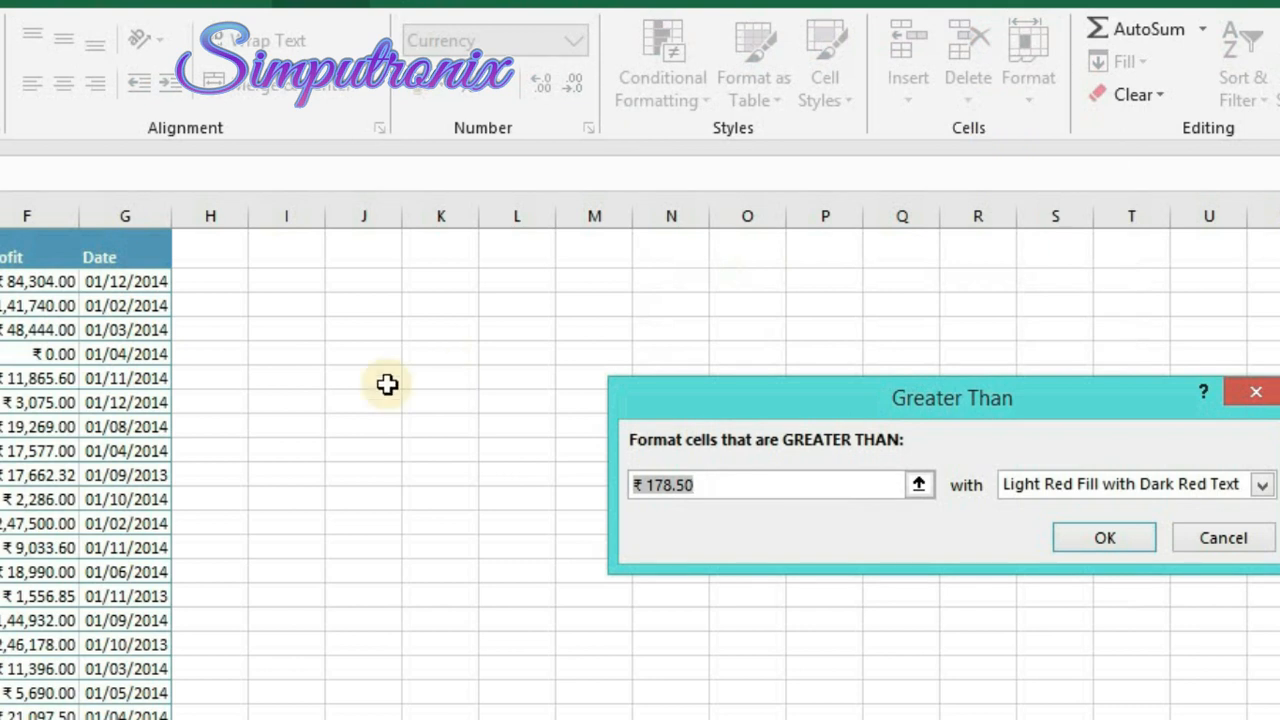
left_click(685, 496)
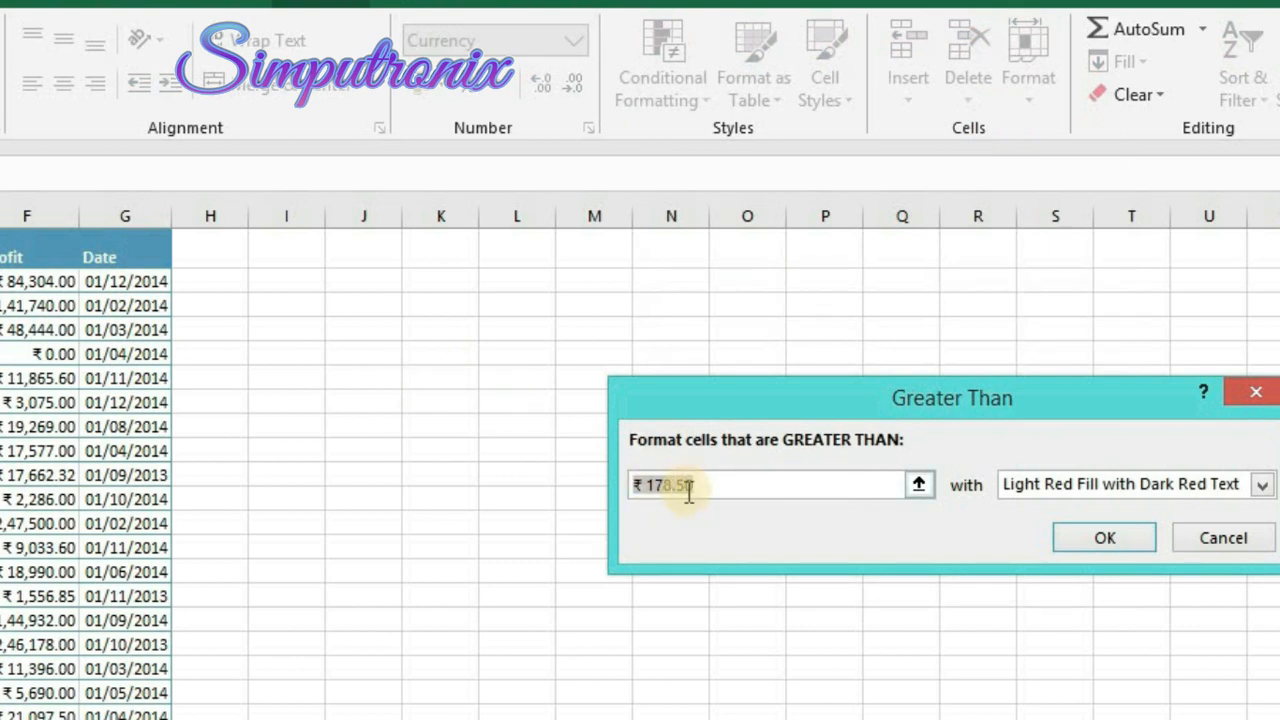
left_click_drag(685, 490, 734, 485)
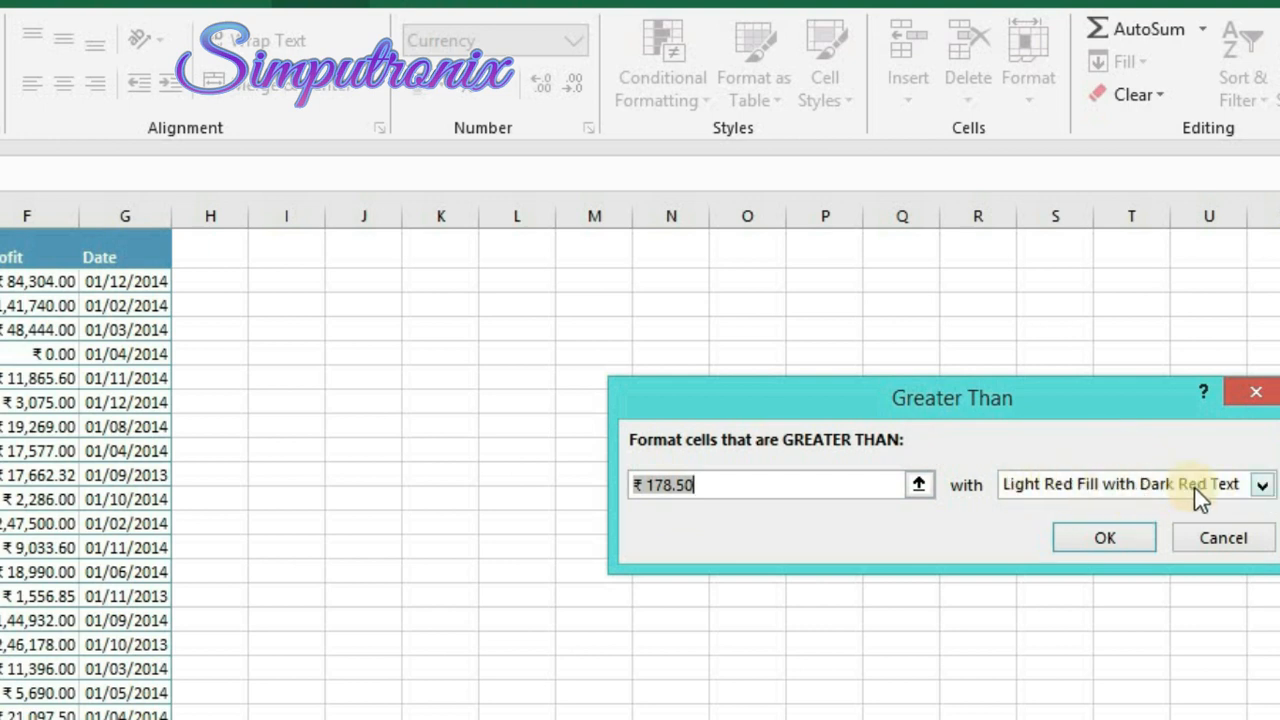
left_click(1262, 486)
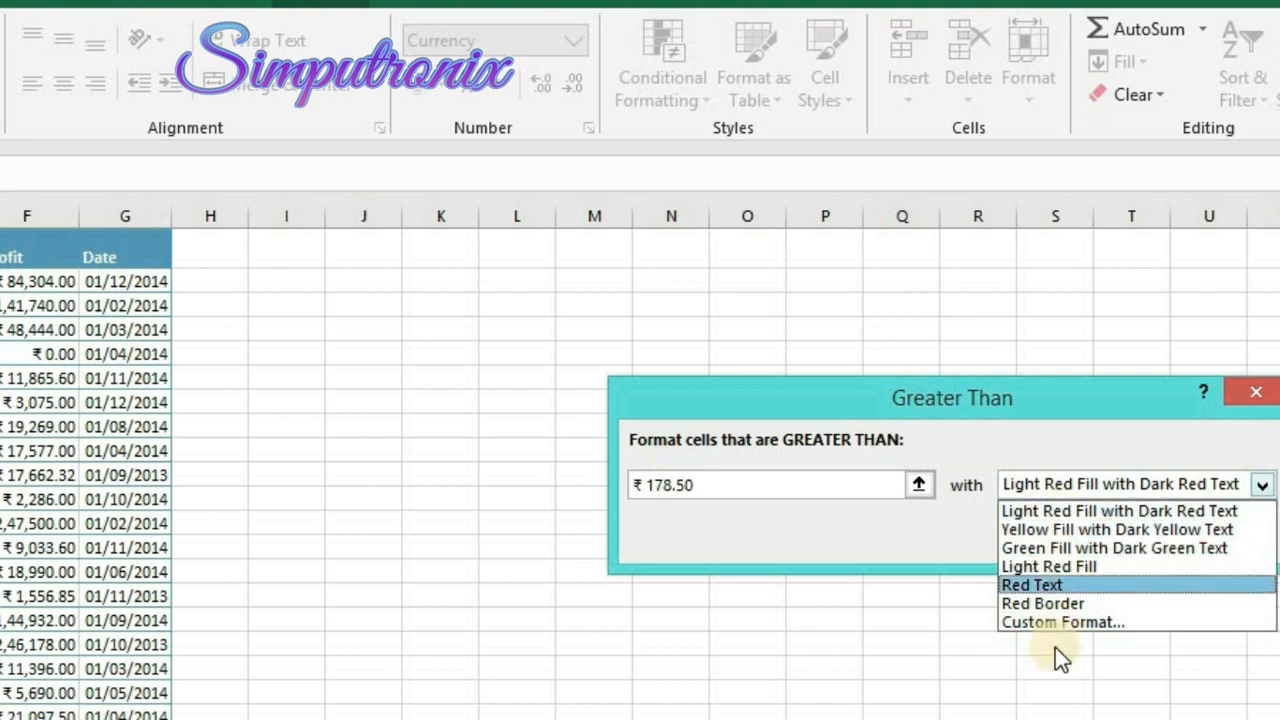
left_click(1056, 620)
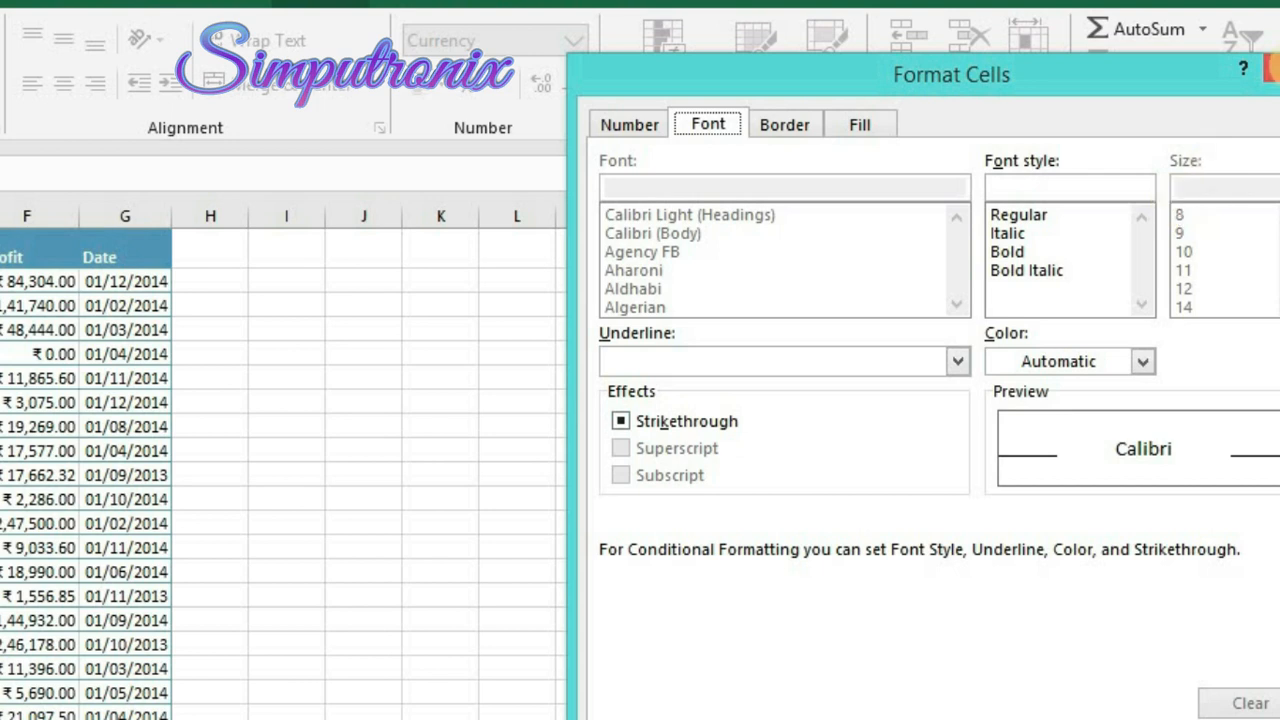
left_click(1271, 68)
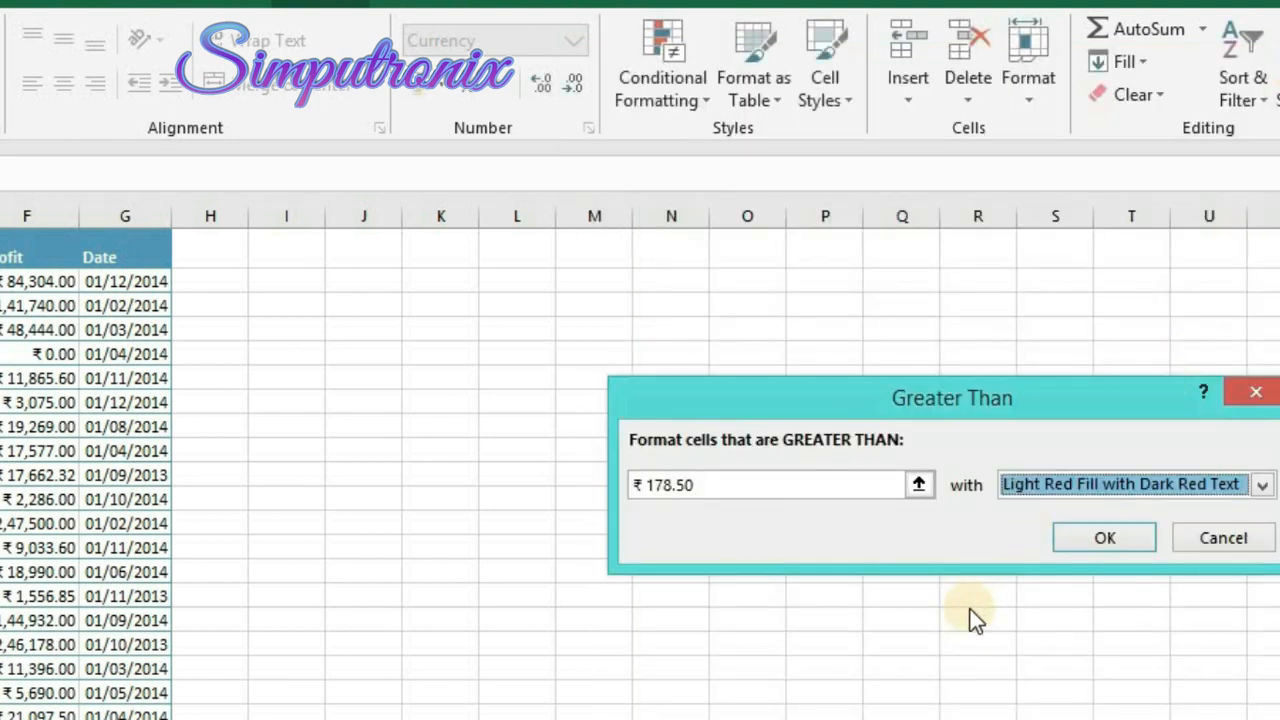
Try Yellow Fill with Dark Yellow Text and Green Fill with Dark Green Text as the Greater Than rule's format.
left_click(1223, 472)
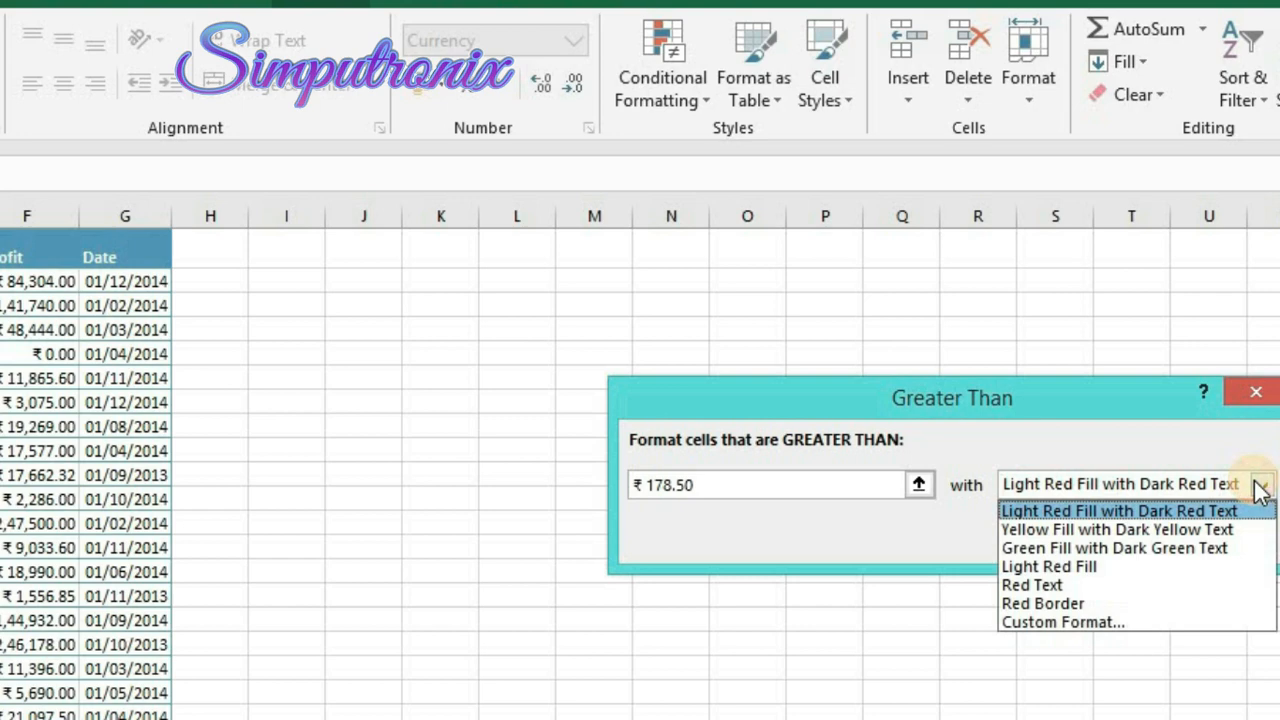
left_click(1100, 530)
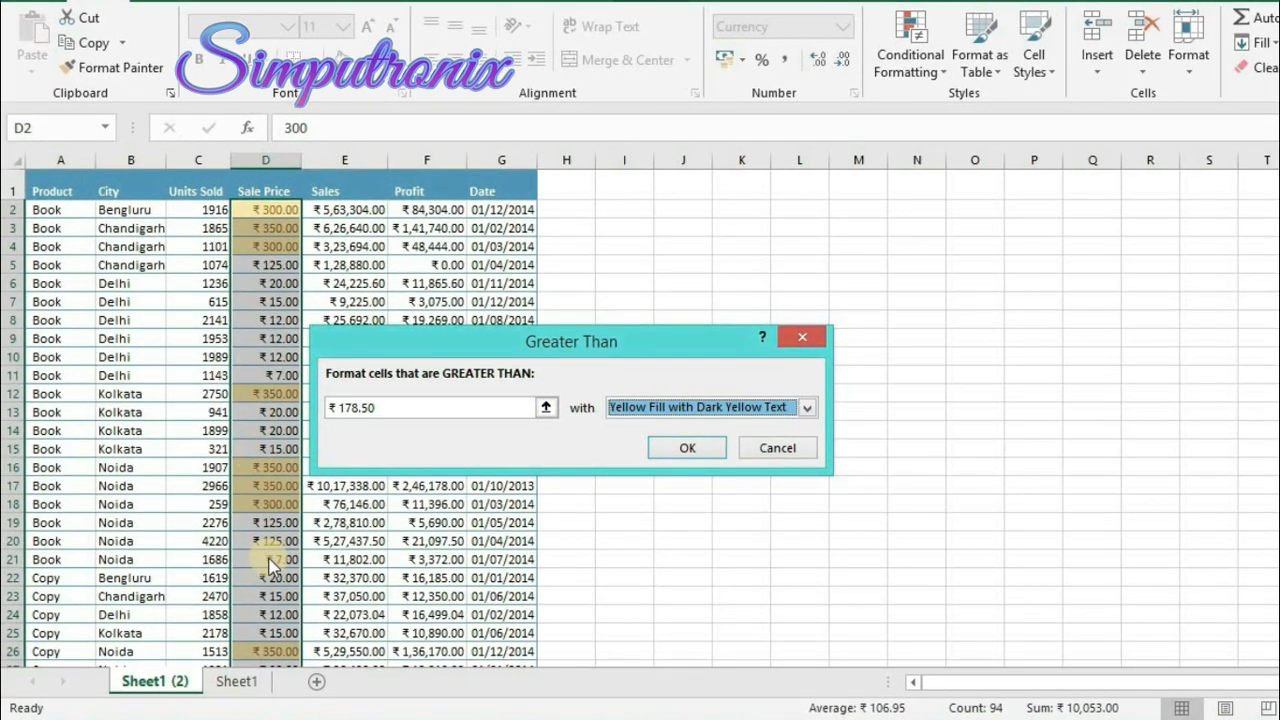
left_click(740, 405)
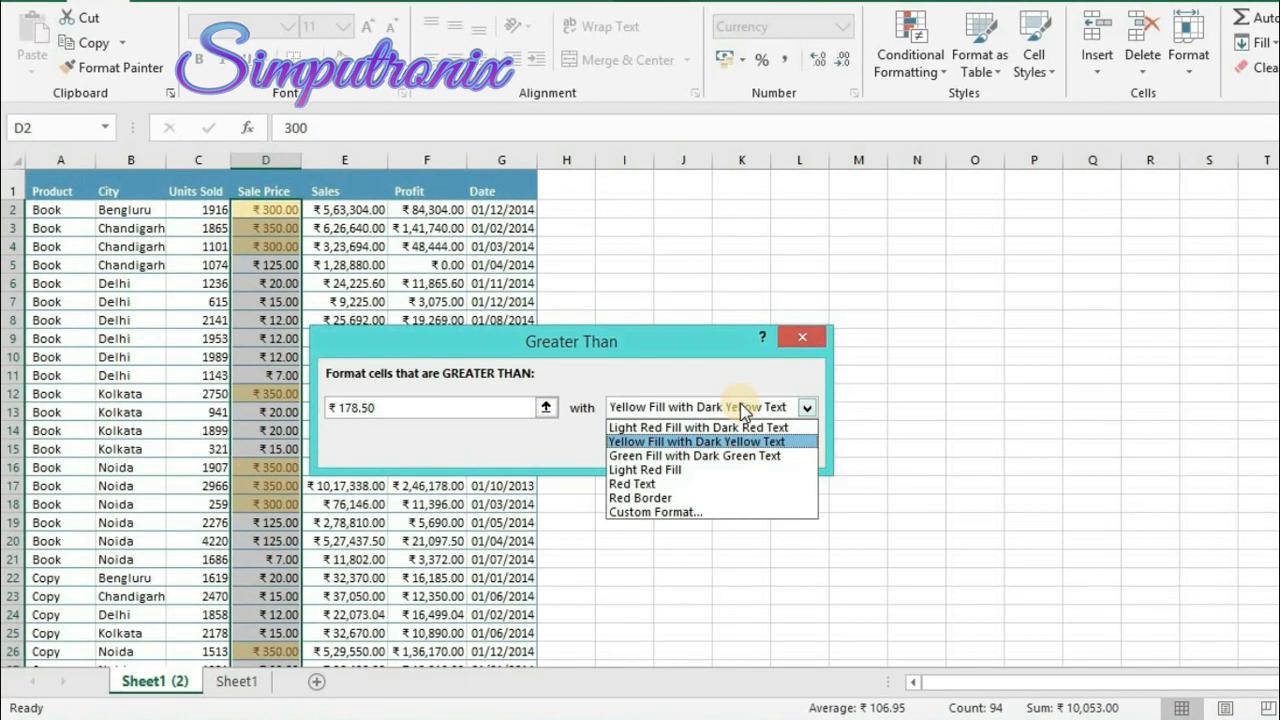
left_click(720, 455)
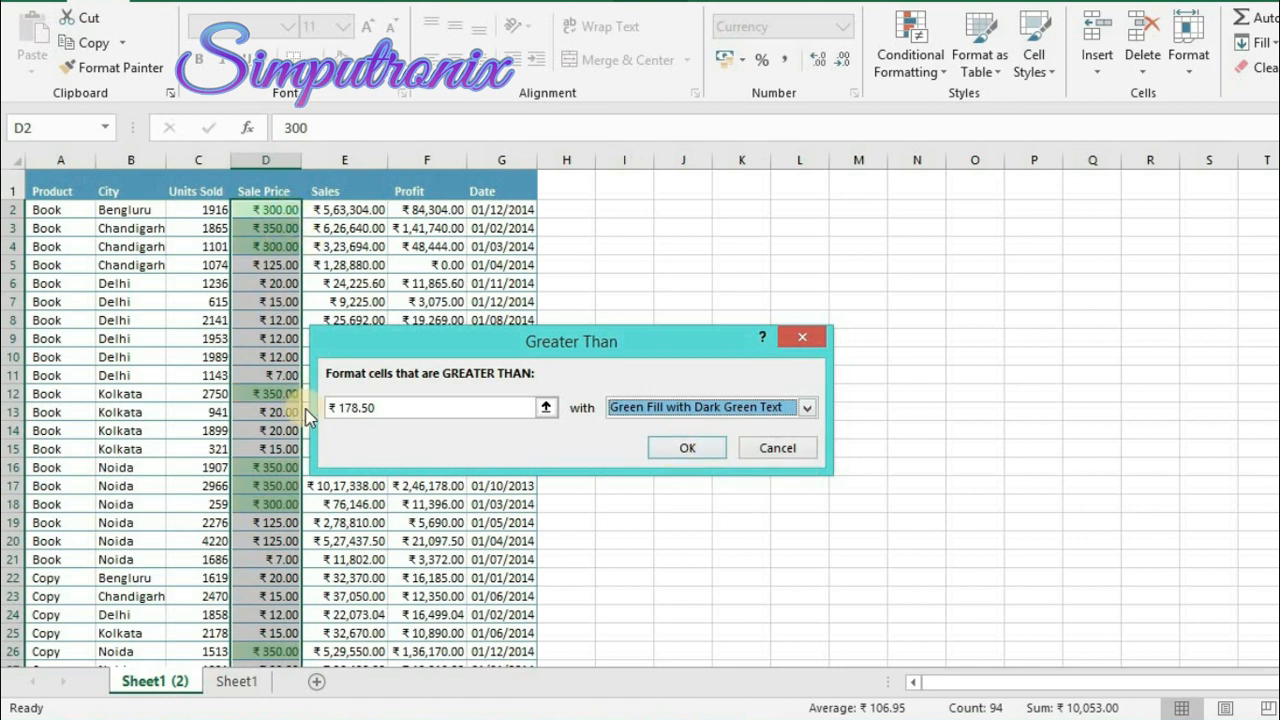
Apply the Greater Than rule with Light Red Fill with Dark Red Text and review the highlighted Sale Price column.
left_click(706, 410)
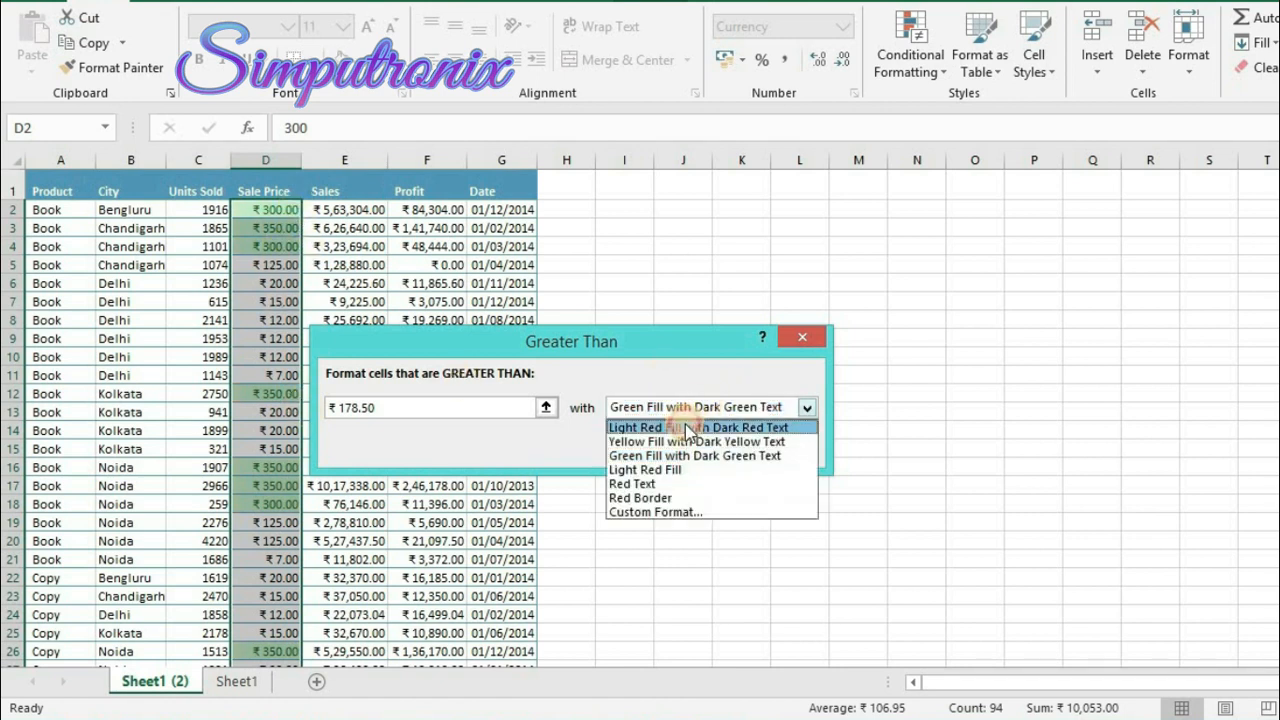
left_click(686, 427)
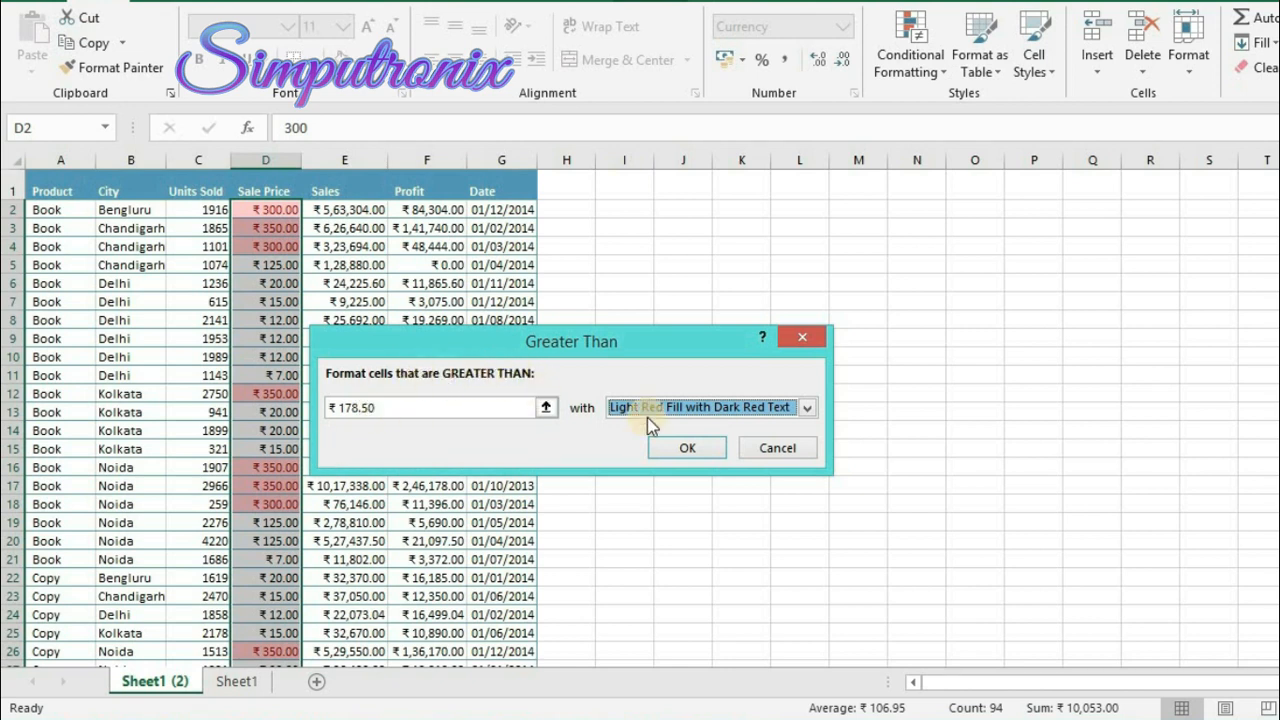
left_click(689, 446)
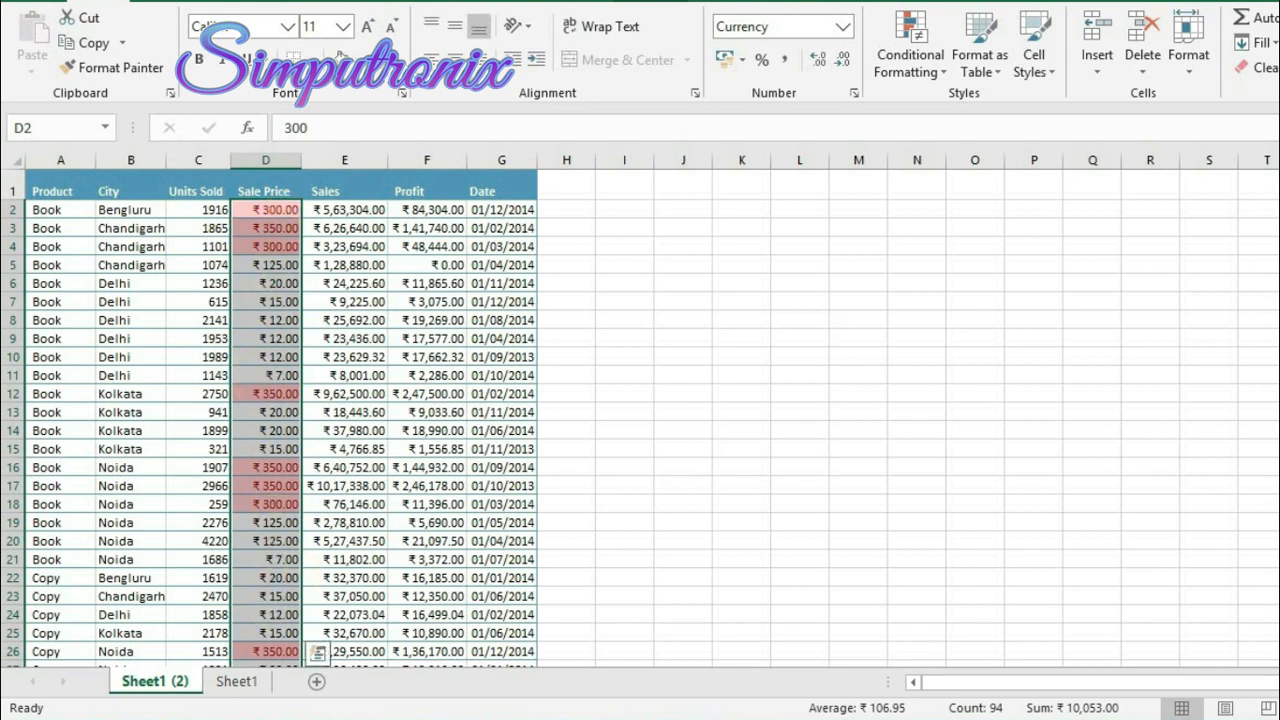
scroll(274, 615, "down", 5)
scroll(640, 418, "down", 5)
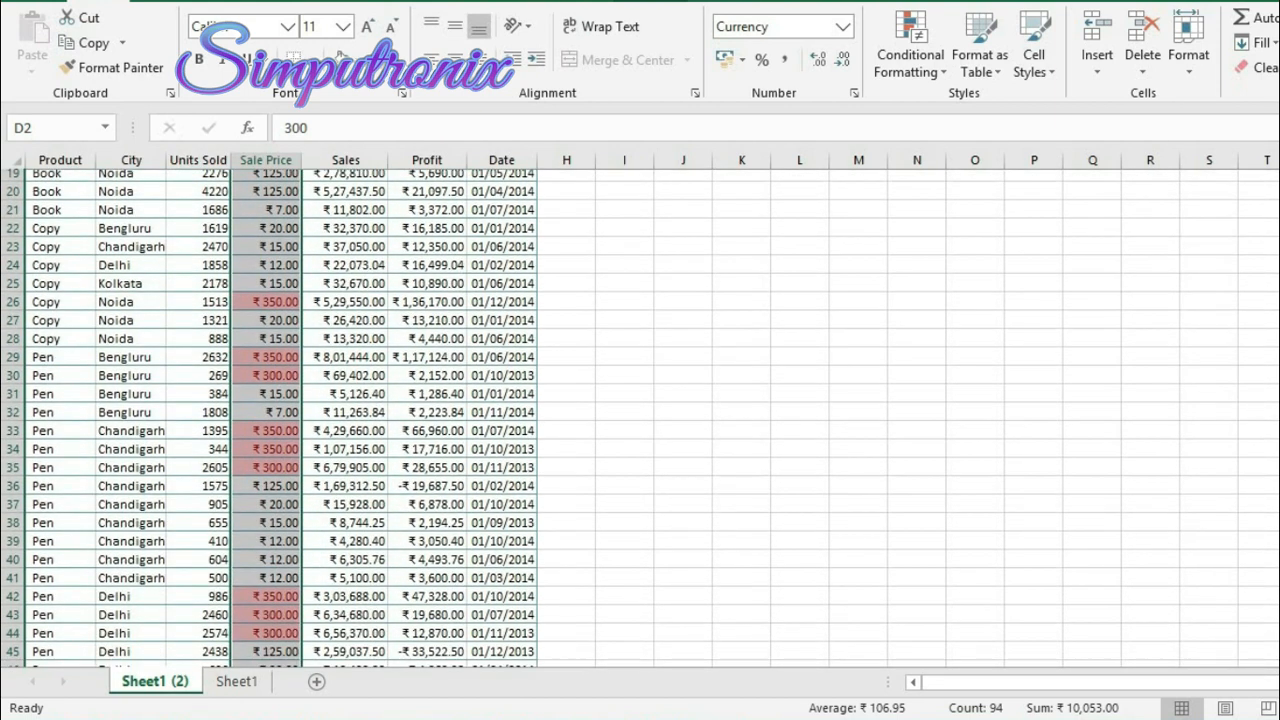
scroll(640, 418, "down", 8)
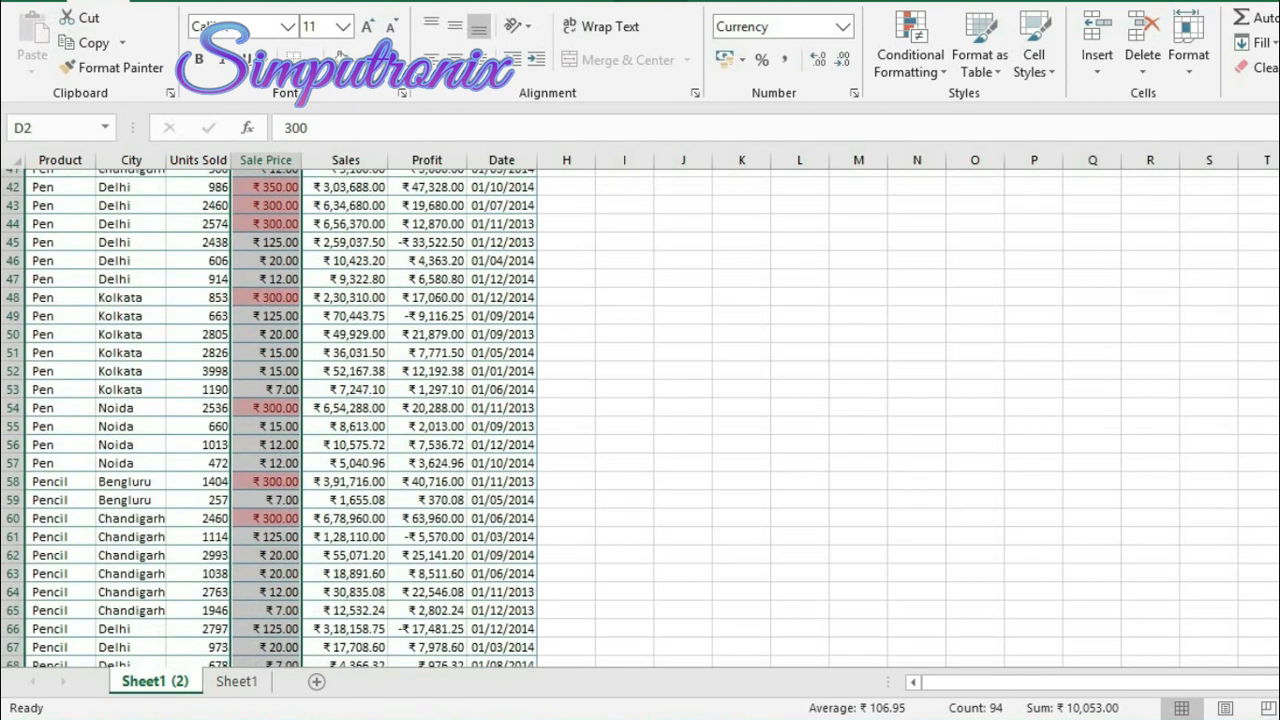
scroll(640, 418, "down", 4)
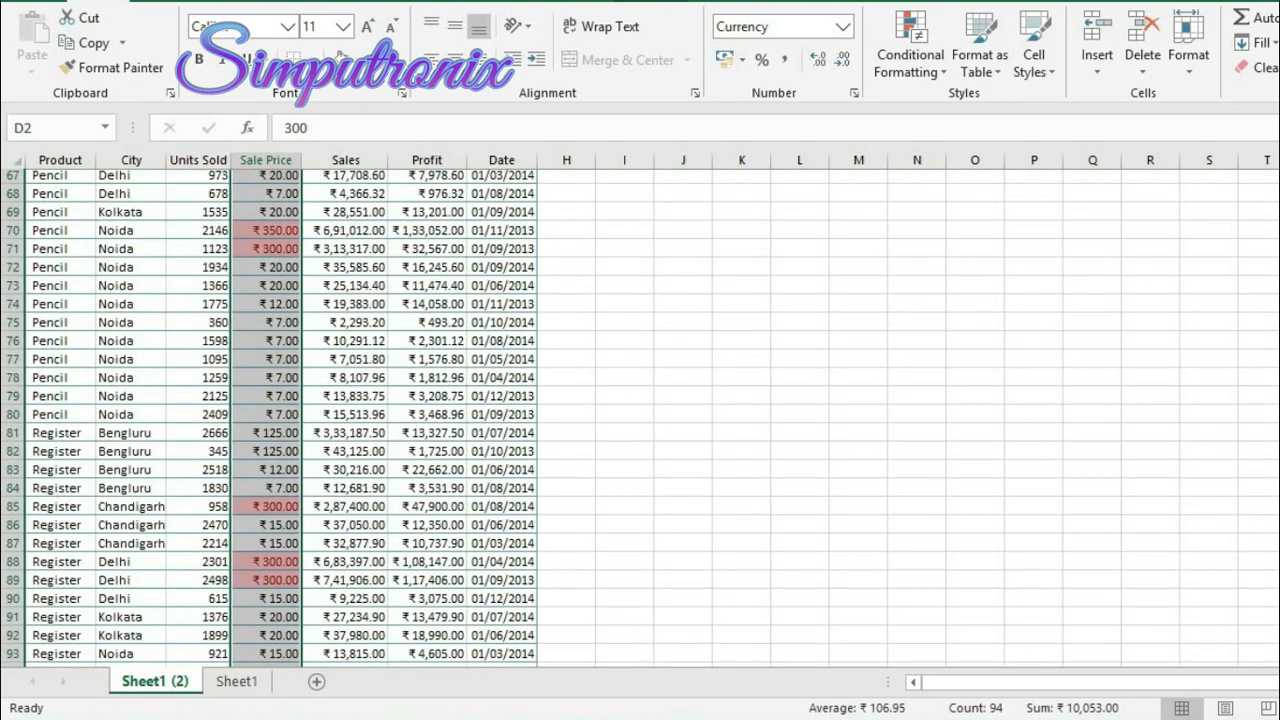
scroll(723, 249, "up", 20)
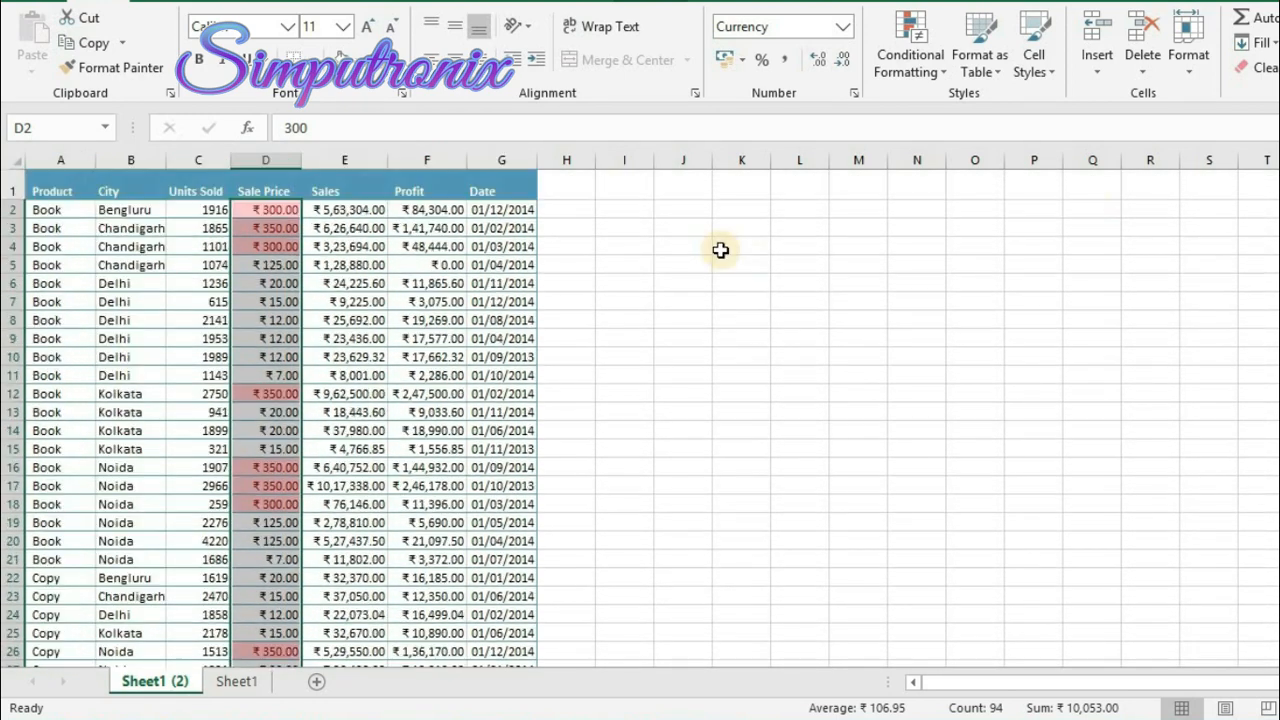
Create a Between highlight rule for the selected Sale Price values with limits of ₹100.00 and ₹200.00.
left_click(938, 69)
mouse_move(963, 100)
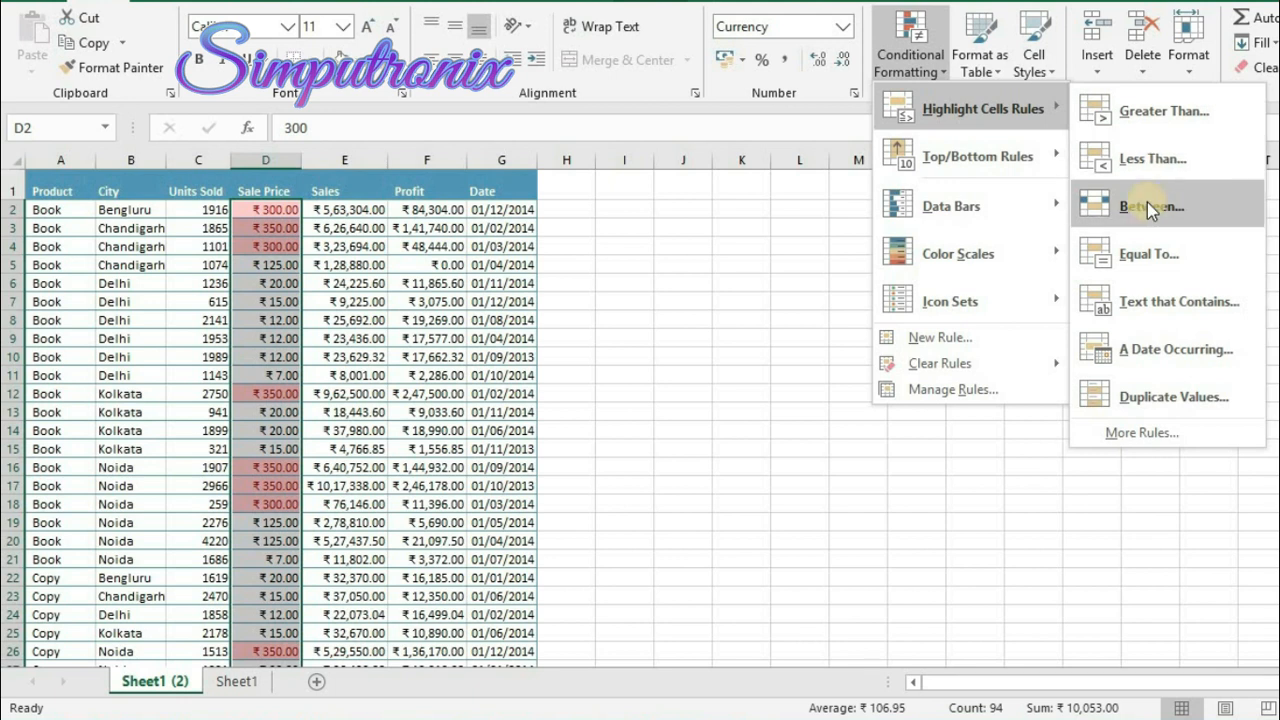
left_click(1147, 202)
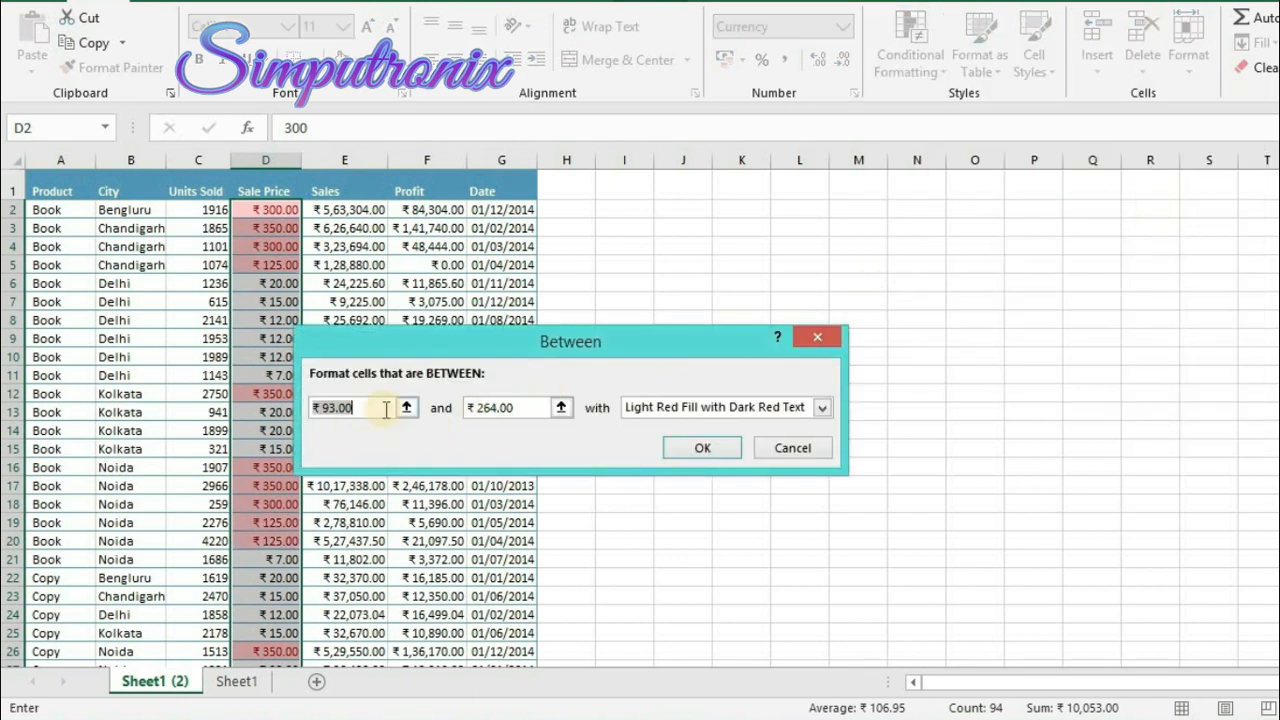
left_click(340, 408)
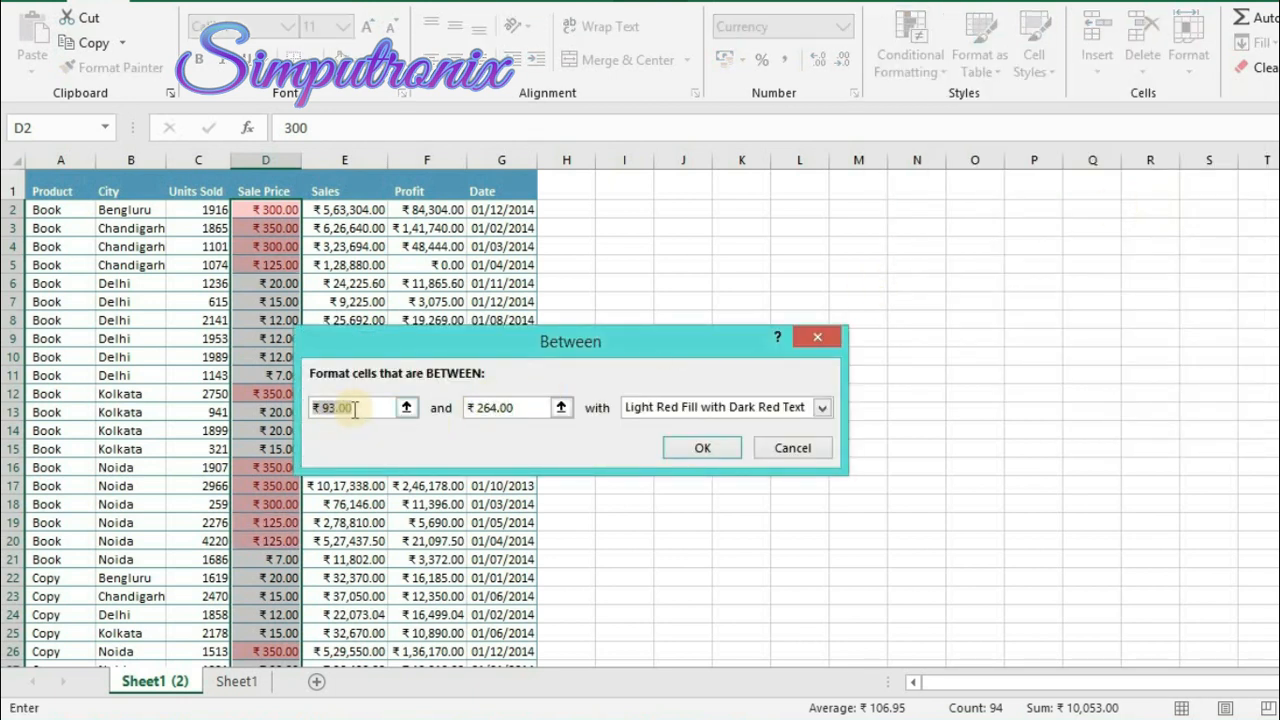
left_click(497, 408)
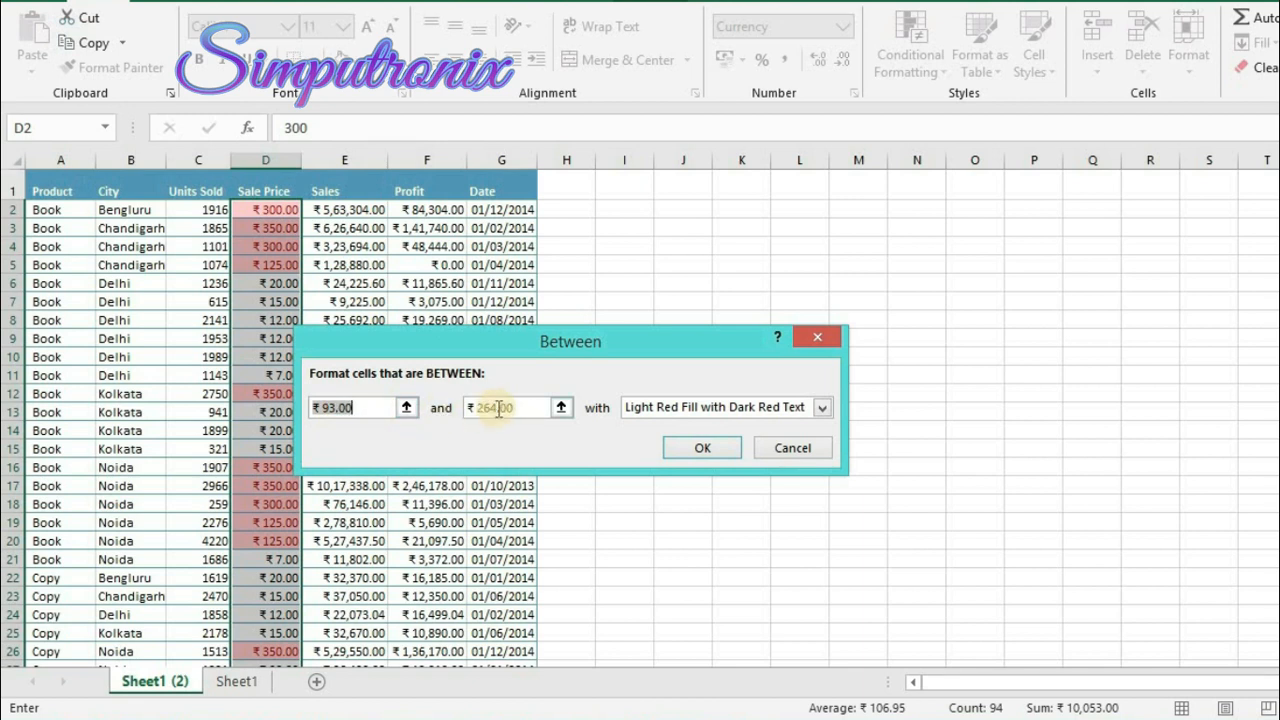
left_click(330, 408)
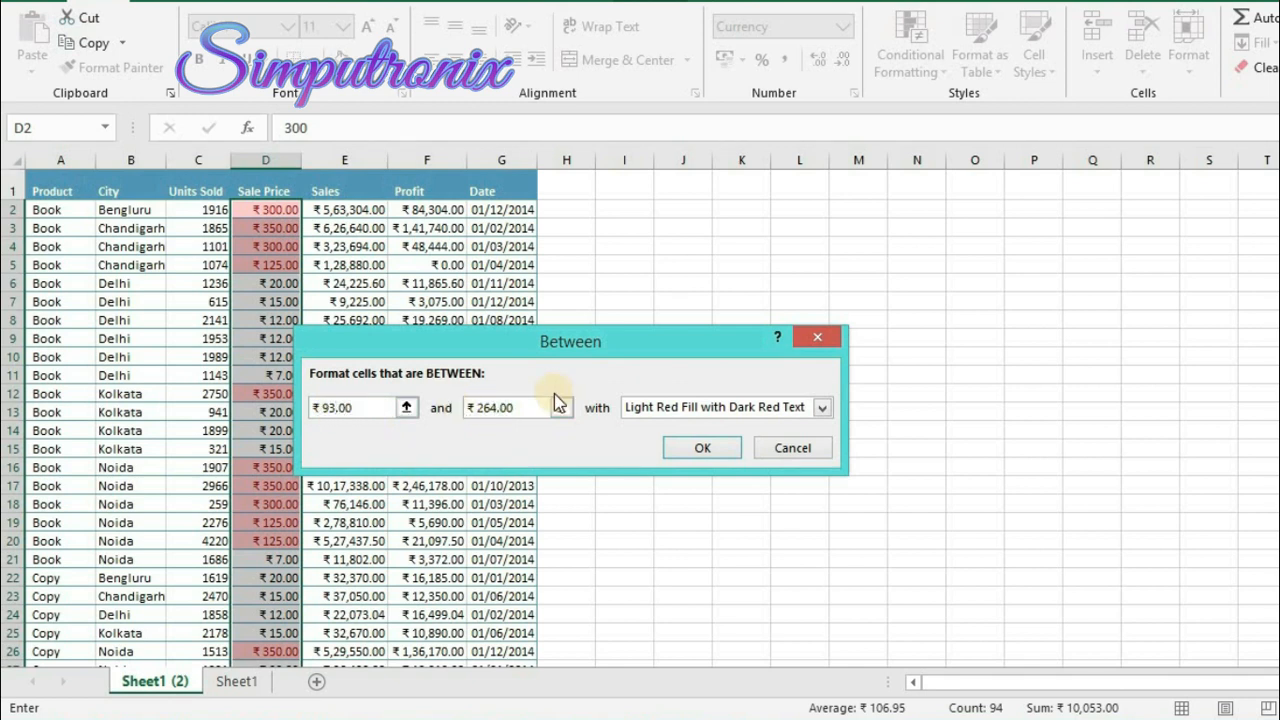
key("BackSpace")
key("BackSpace")
key("BackSpace")
type("100")
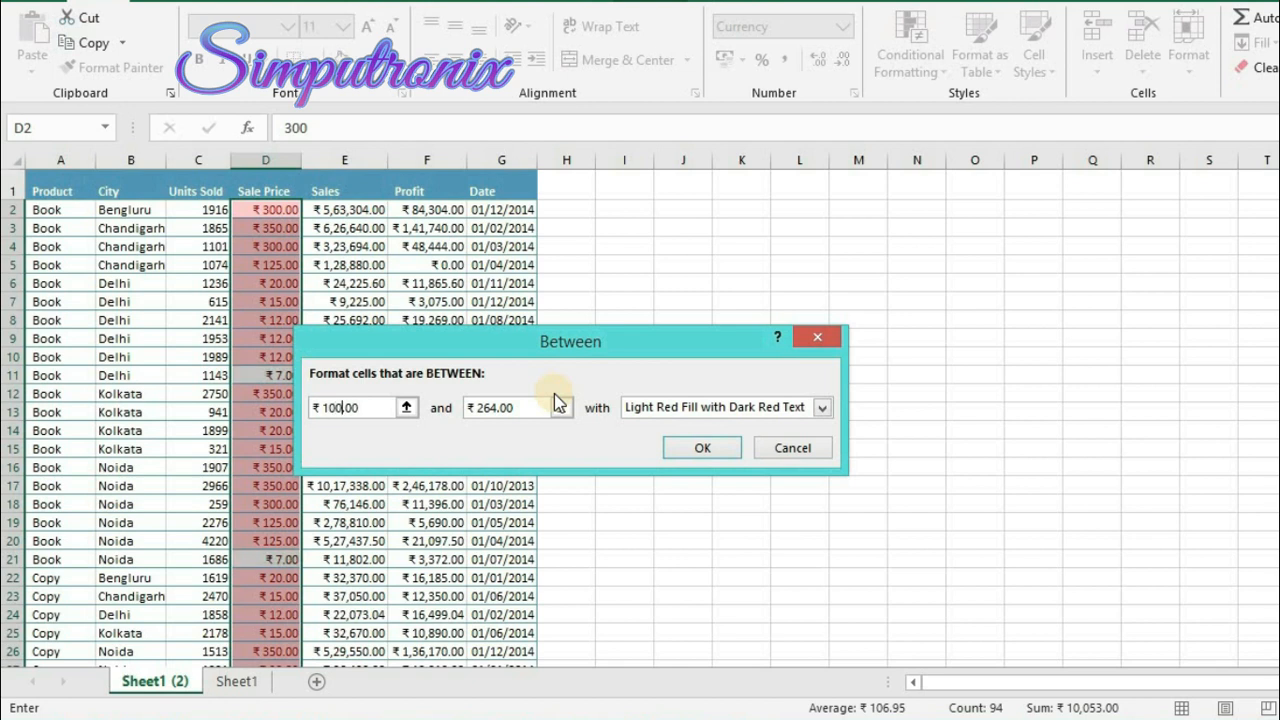
left_click_drag(517, 408, 471, 408)
type("200")
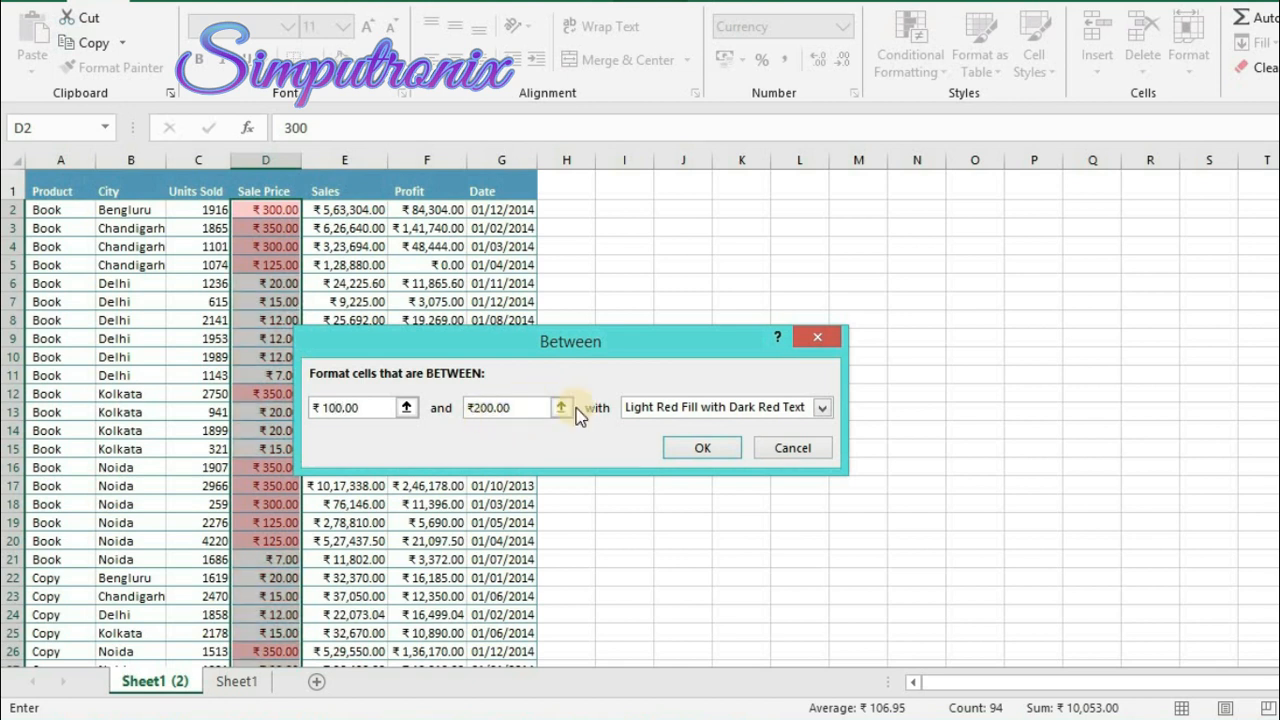
Format the Between rule's matching cells with Yellow Fill with Dark Yellow Text and apply the rule.
left_click(821, 408)
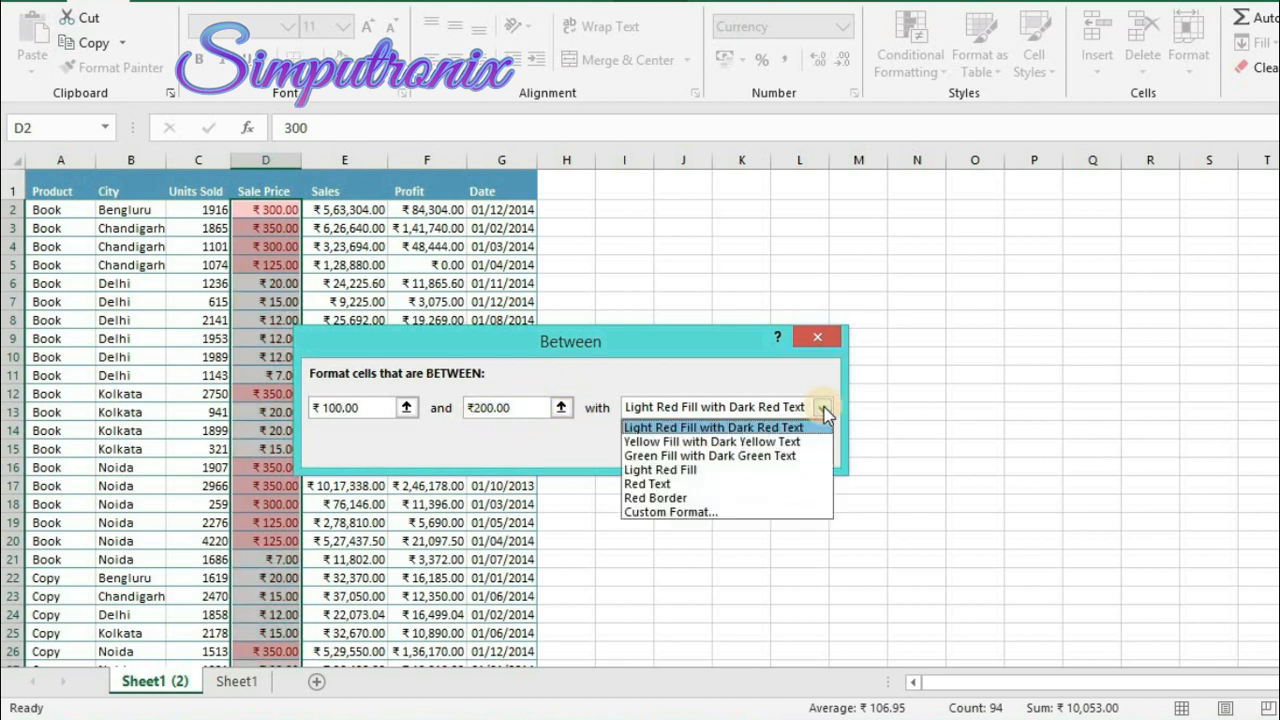
left_click(686, 441)
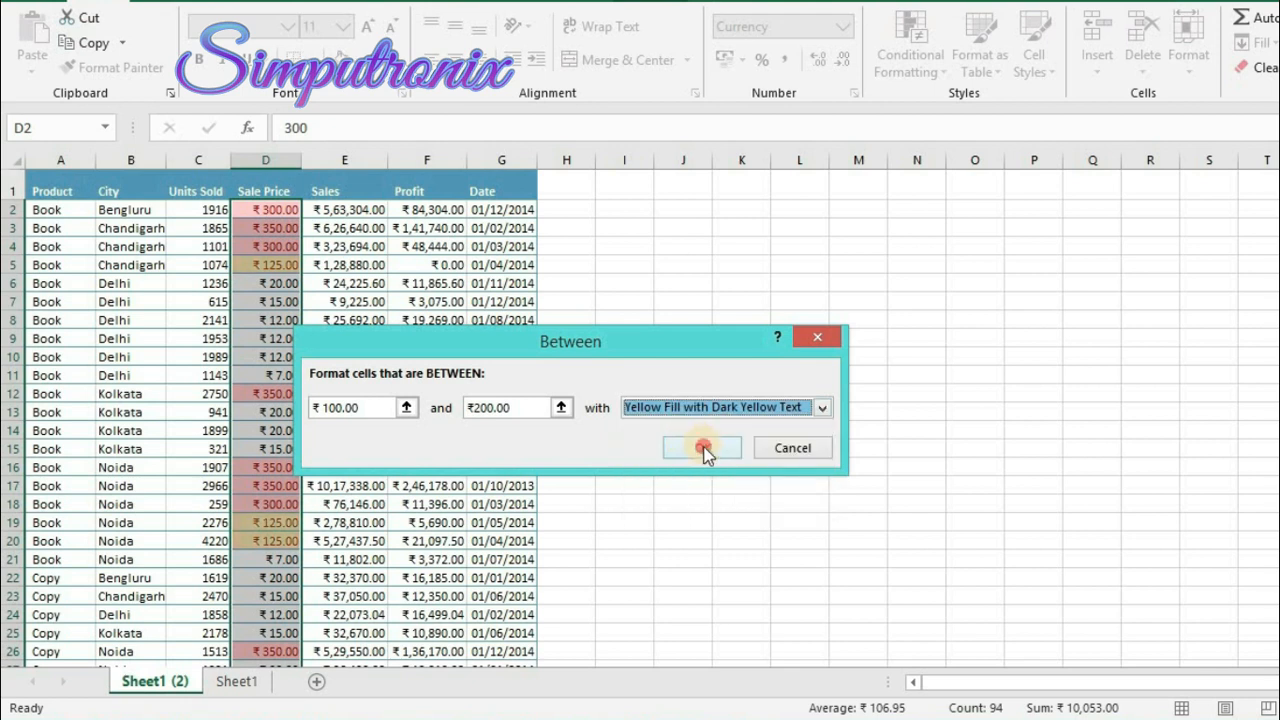
left_click(704, 449)
Review the highlighting down the Sale Price column, and reselect all its values from D2 to the last data row.
left_click(285, 326)
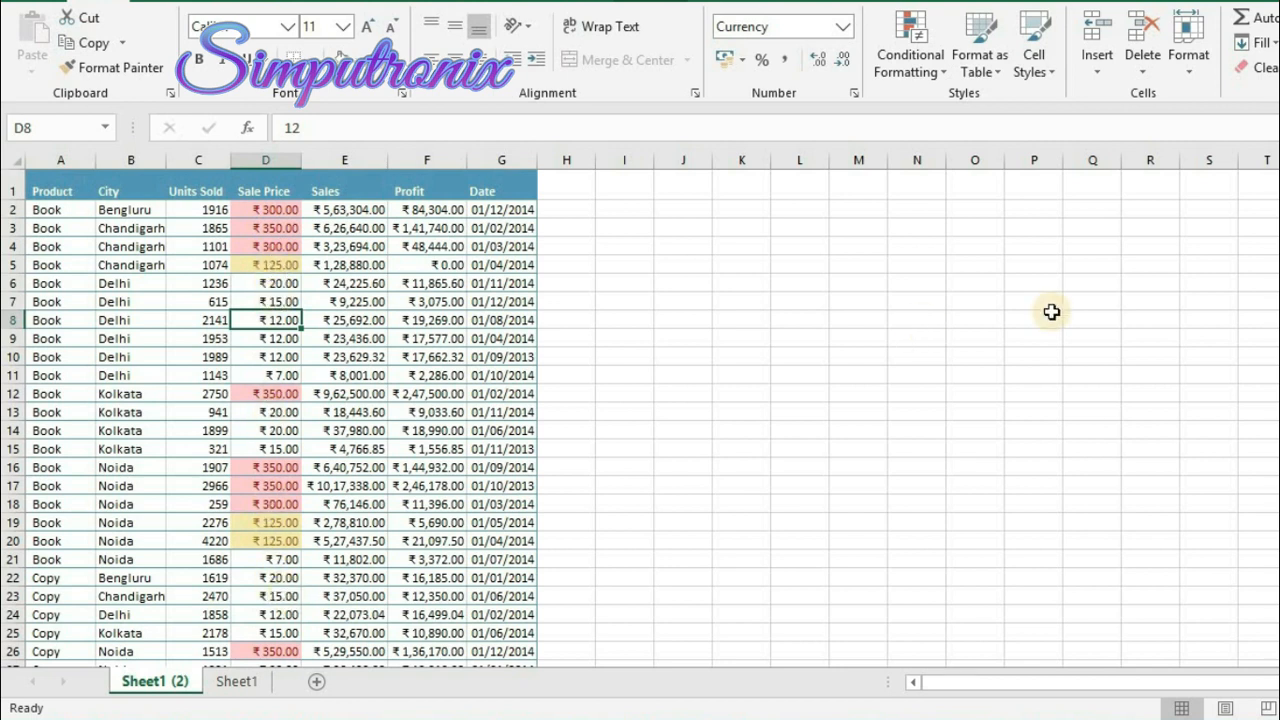
scroll(640, 410, "down", 20)
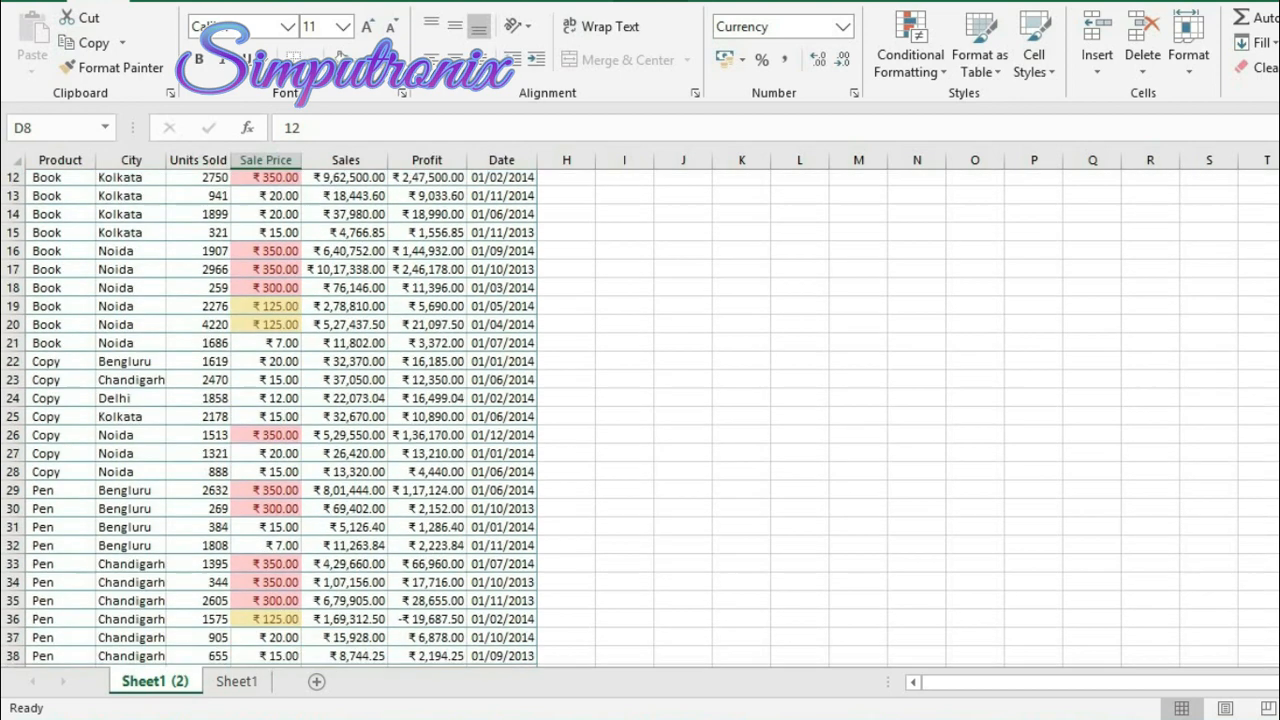
scroll(640, 410, "down", 3)
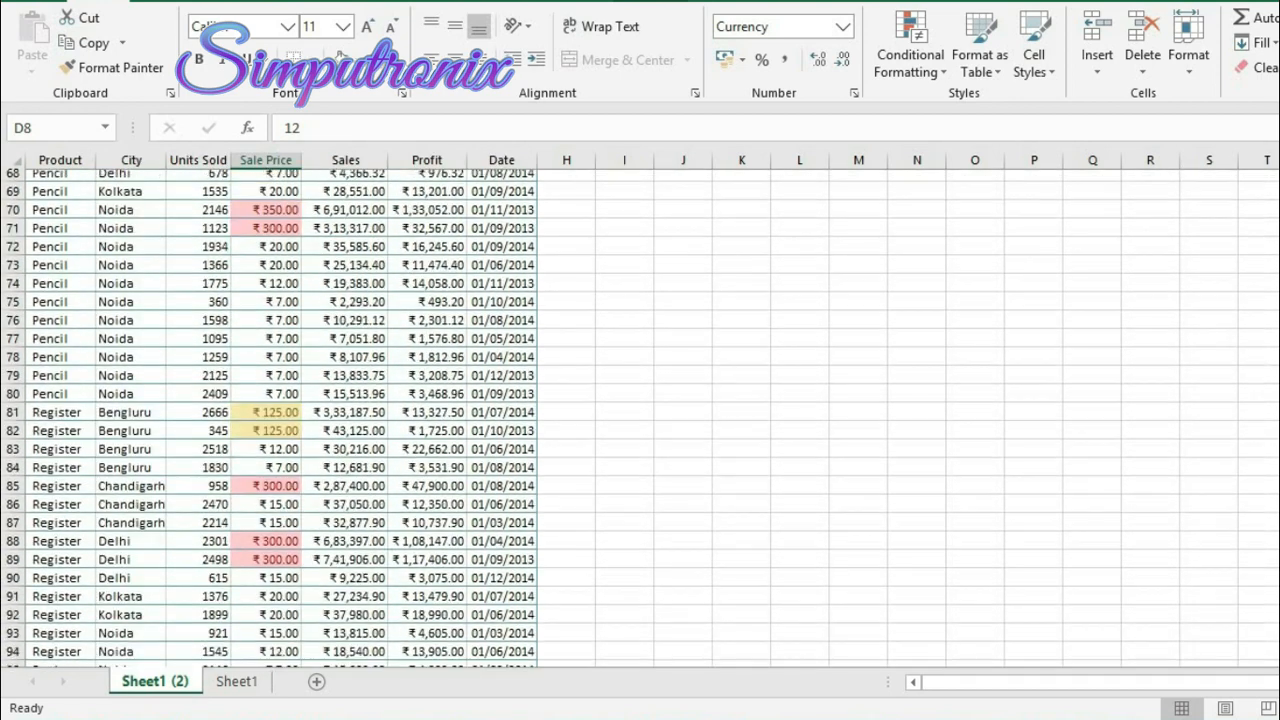
scroll(640, 410, "up", 20)
left_click(266, 210)
key("shift+Down")
key("shift+Down")
left_click_drag(279, 403, 287, 546)
scroll(287, 546, "up", 20)
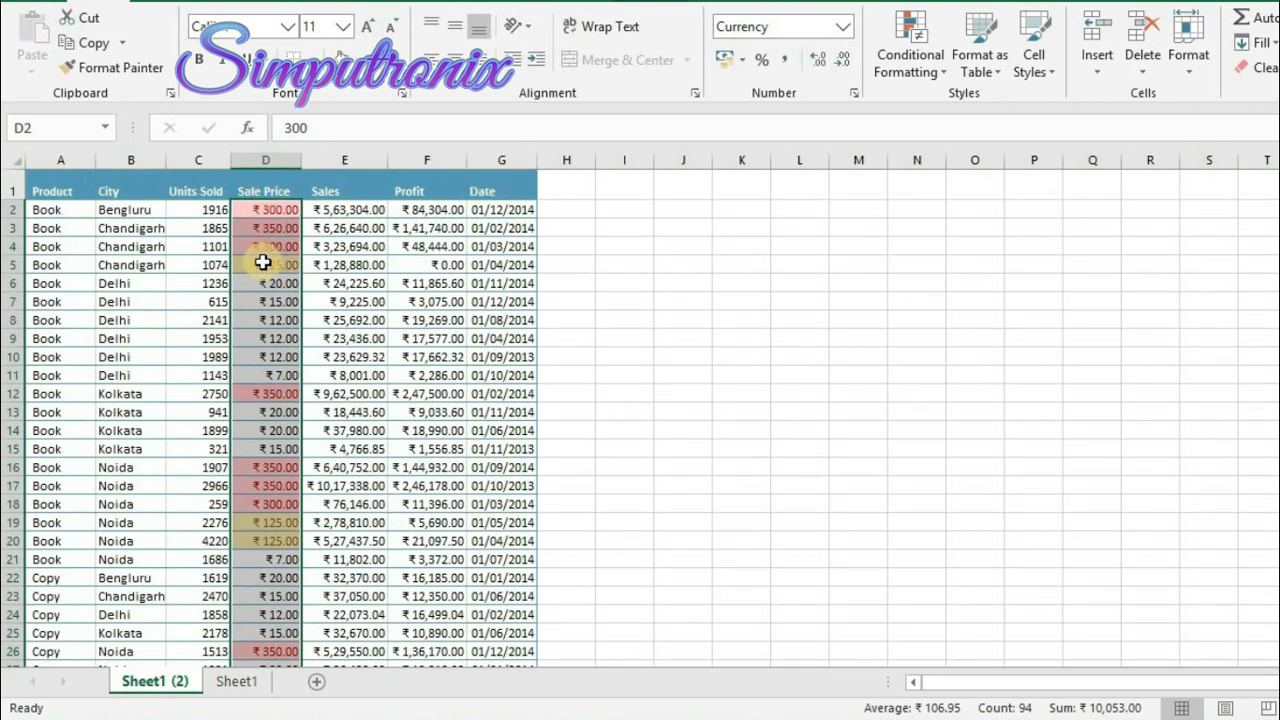
Highlight duplicate values in the selected Sale Price cells with Green Fill with Dark Green Text and review the column.
left_click(944, 70)
mouse_move(977, 99)
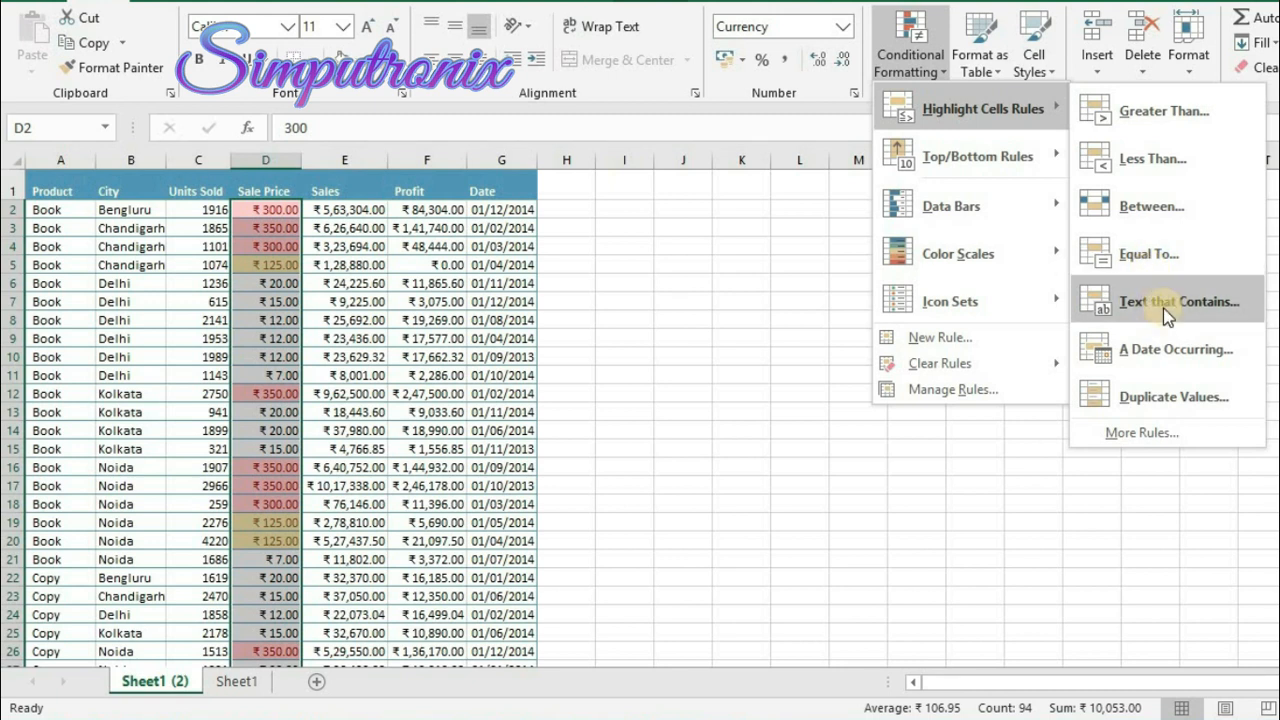
left_click(1163, 397)
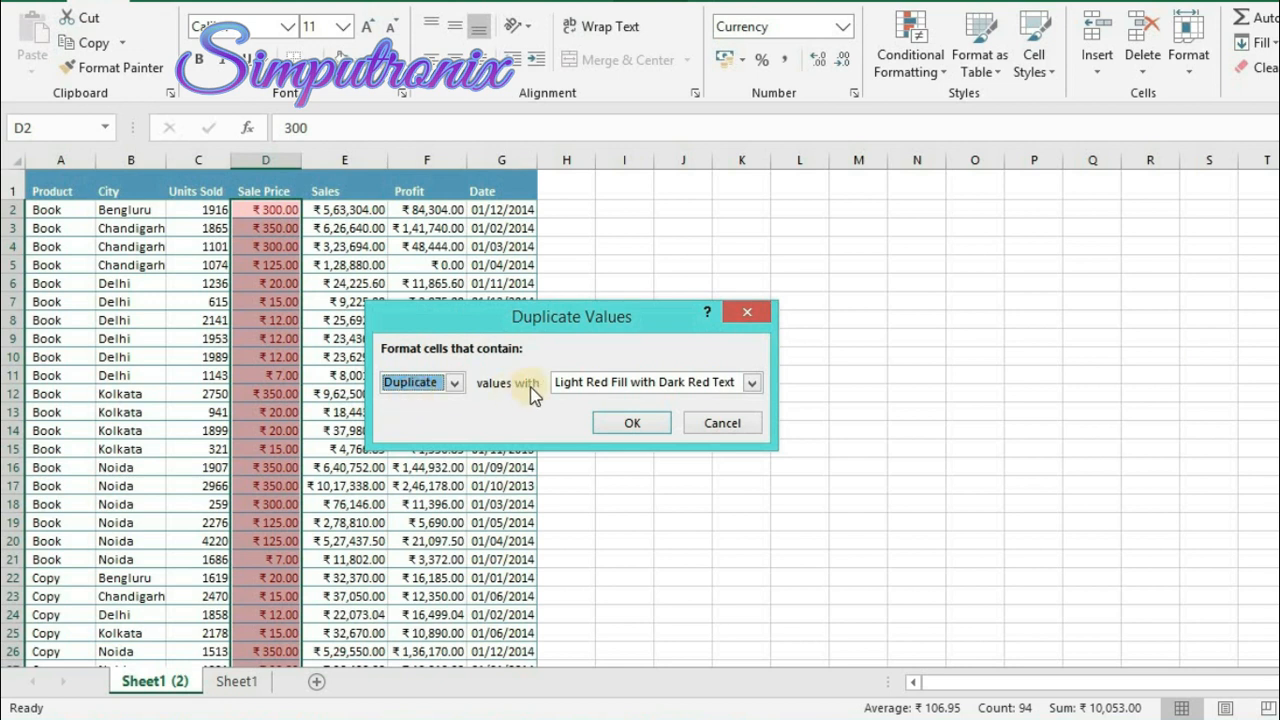
left_click(651, 382)
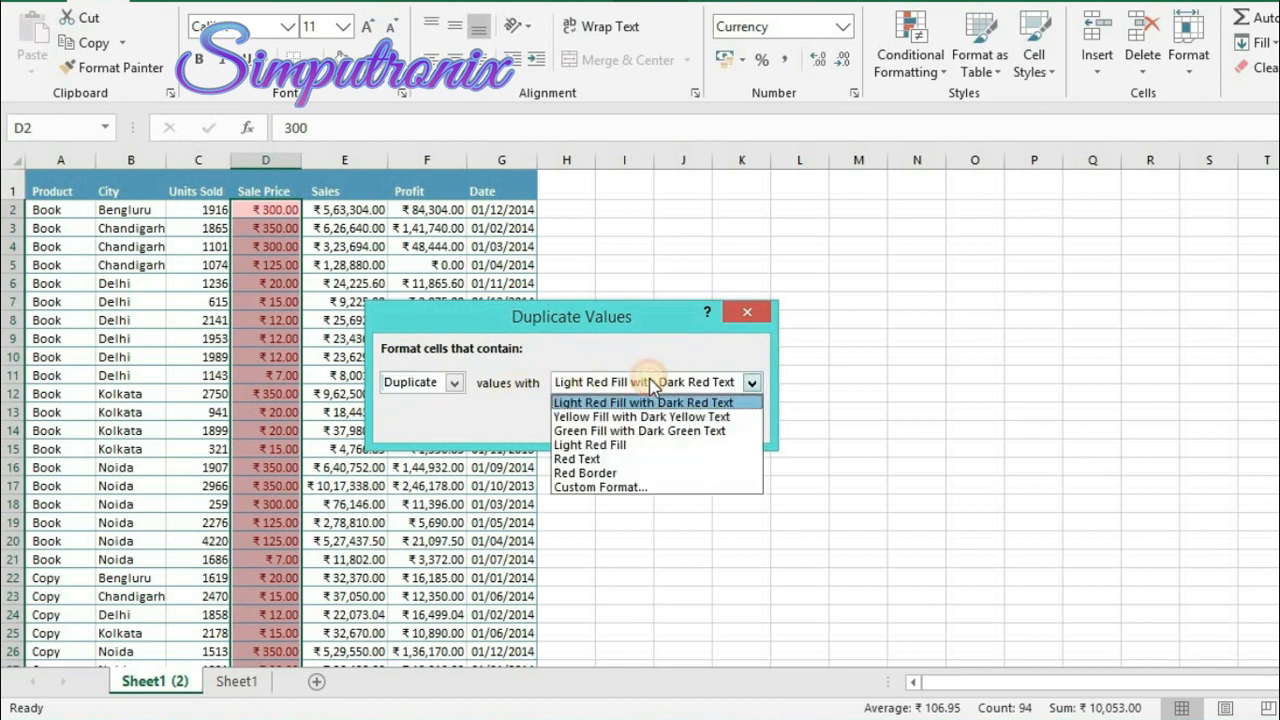
left_click(610, 430)
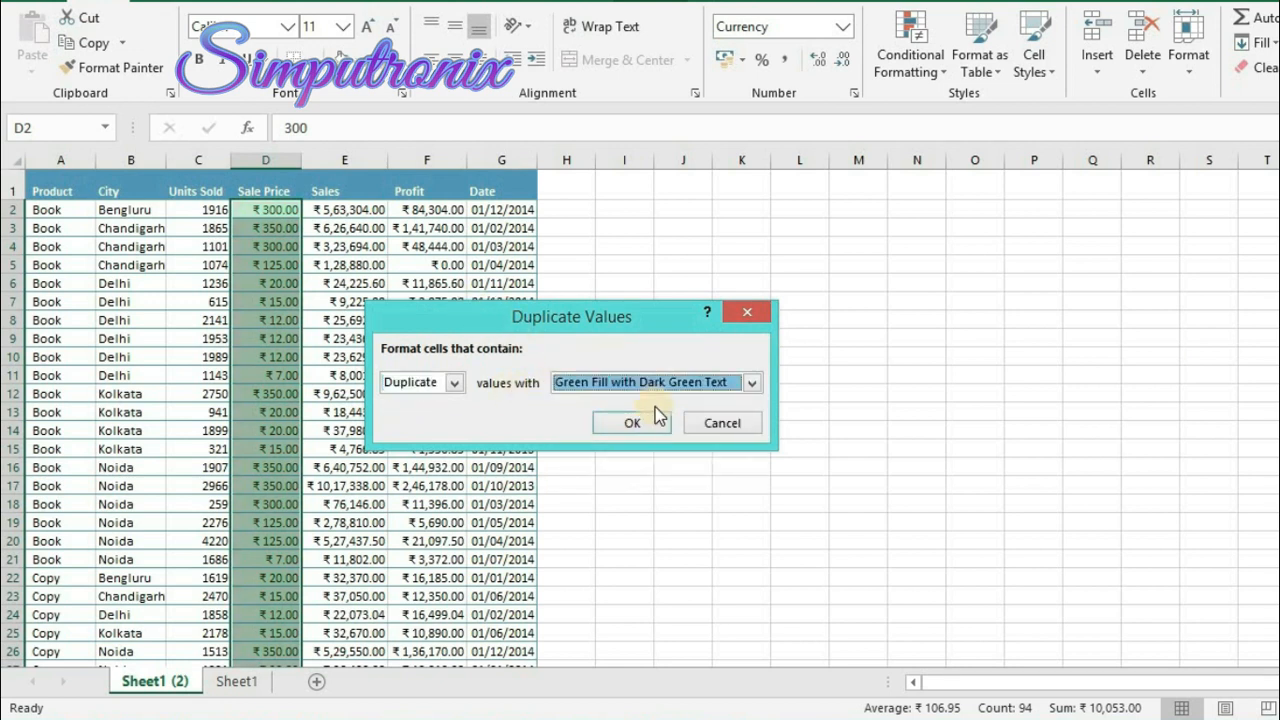
left_click(632, 423)
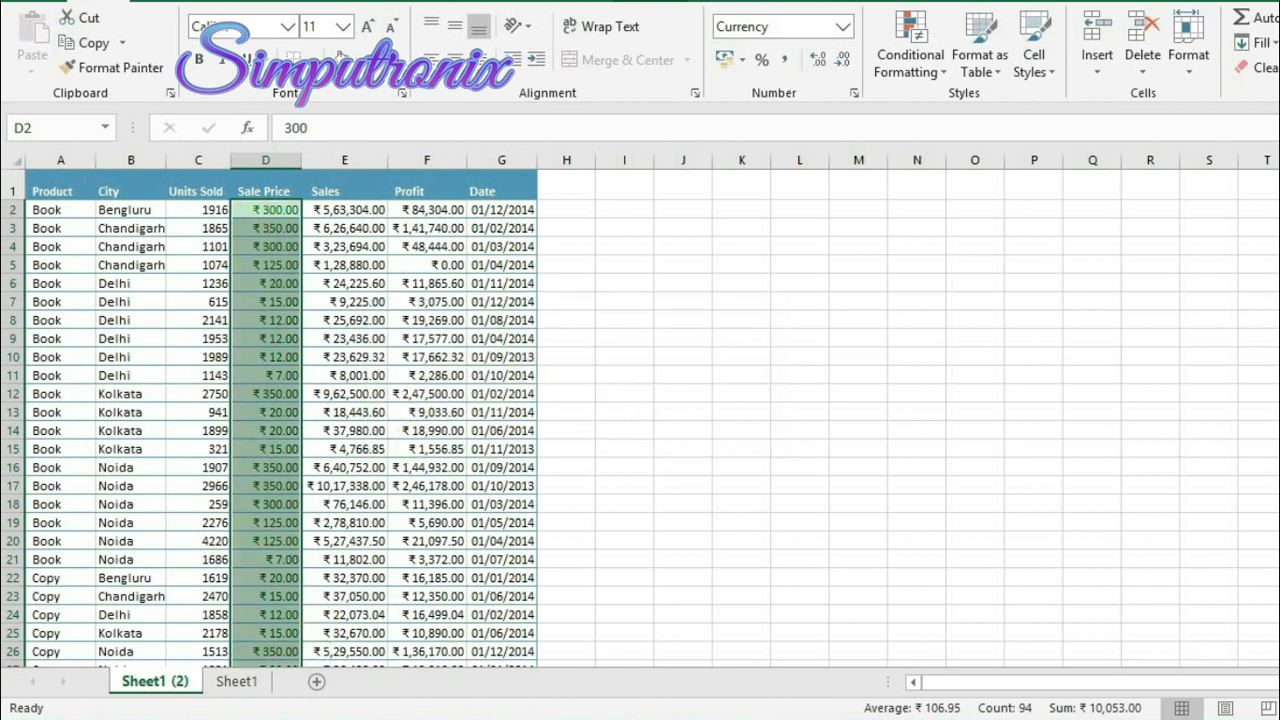
scroll(640, 418, "down", 20)
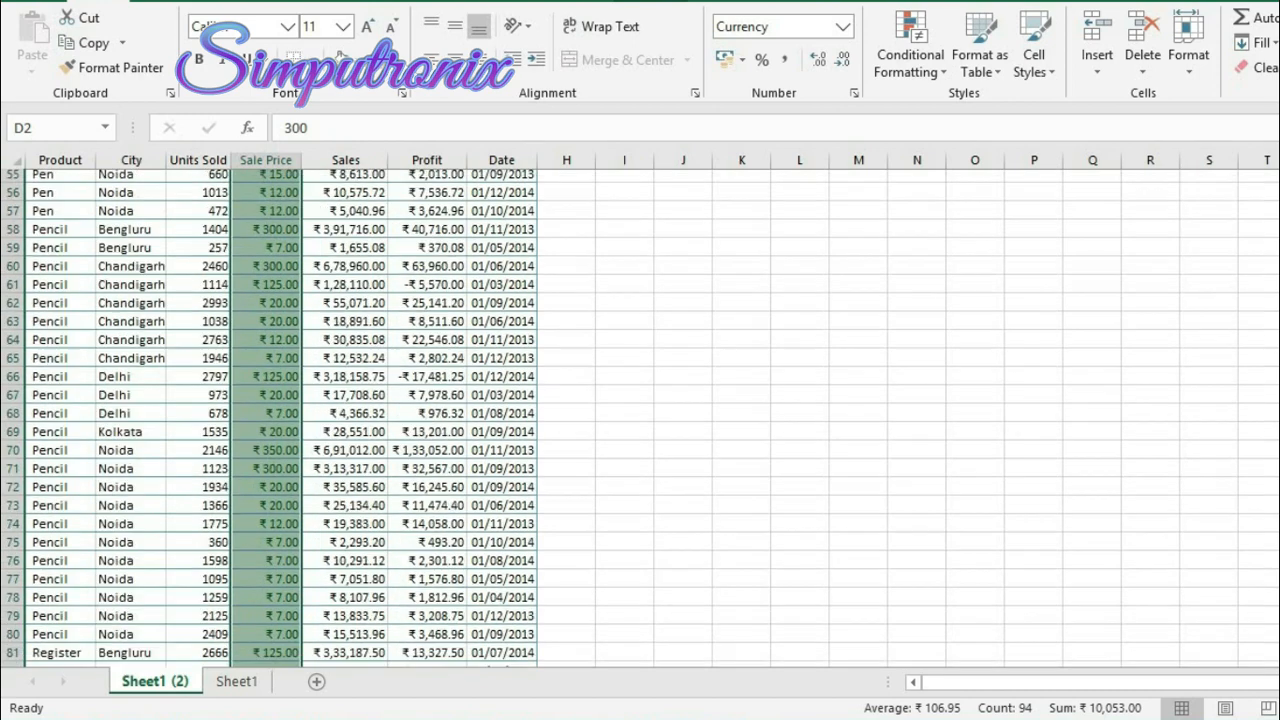
scroll(640, 418, "up", 20)
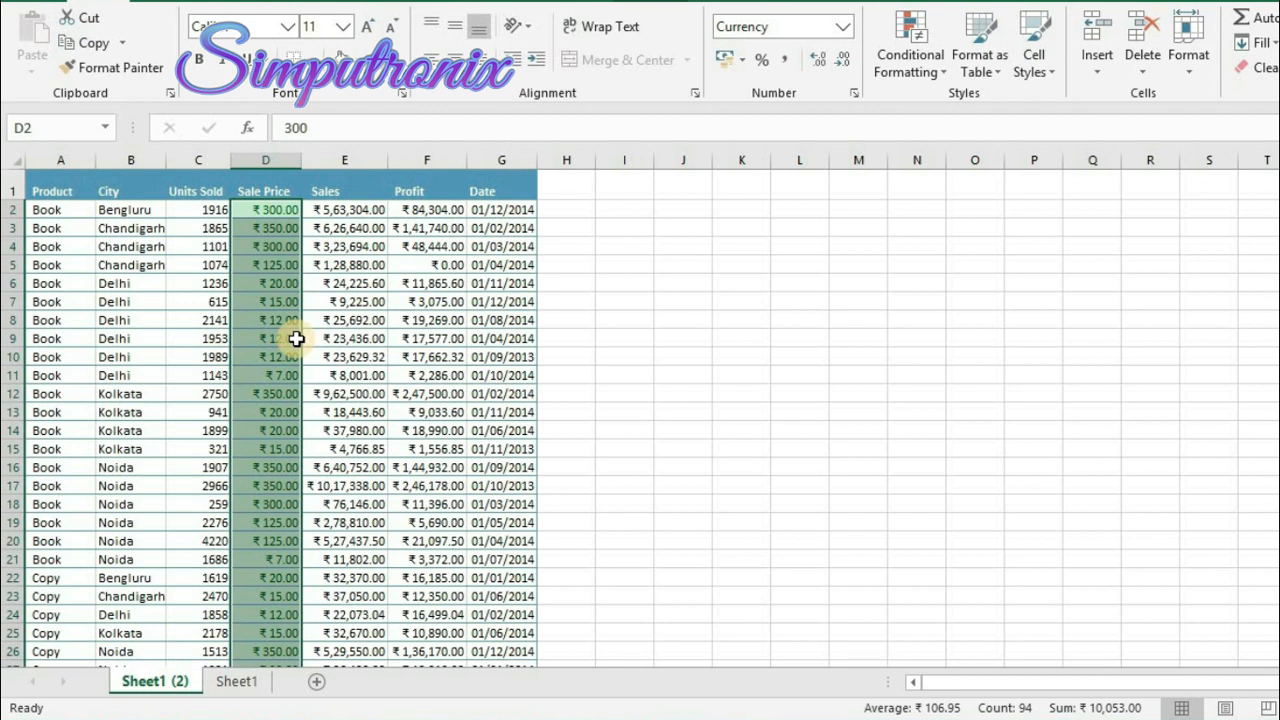
Clear the conditional formatting rules from the selected Sale Price cells.
left_click(926, 82)
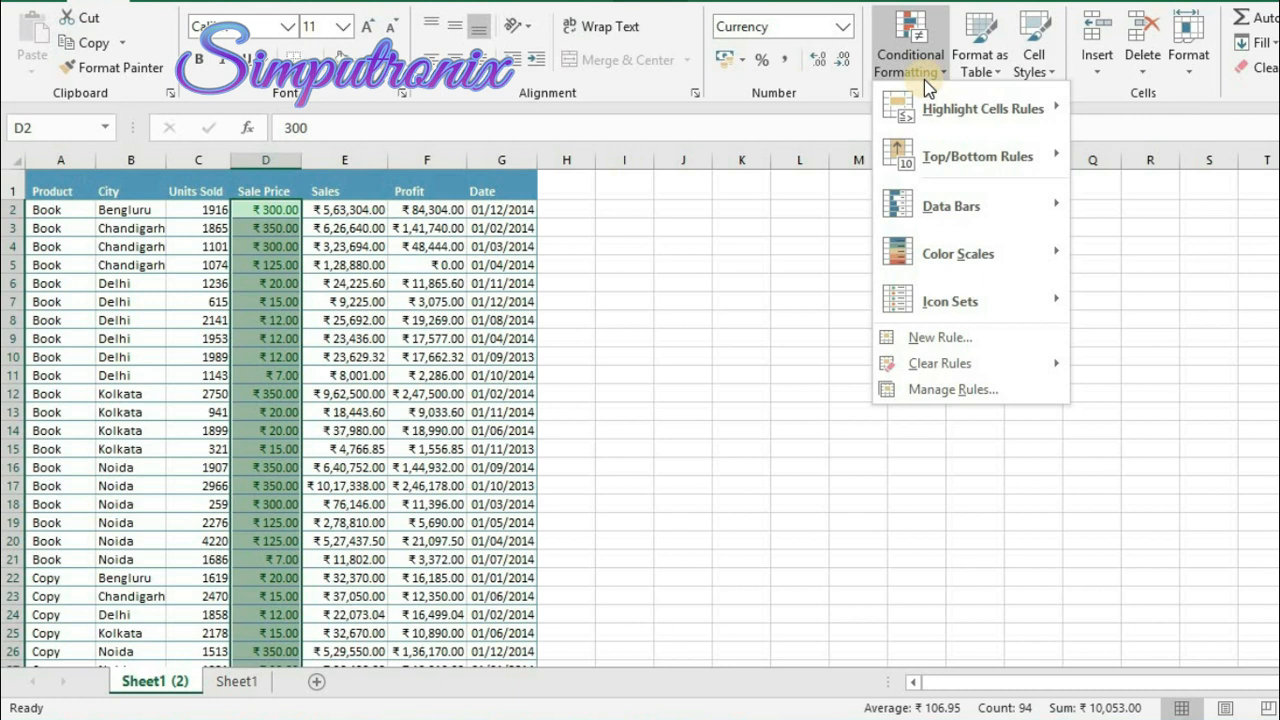
mouse_move(937, 363)
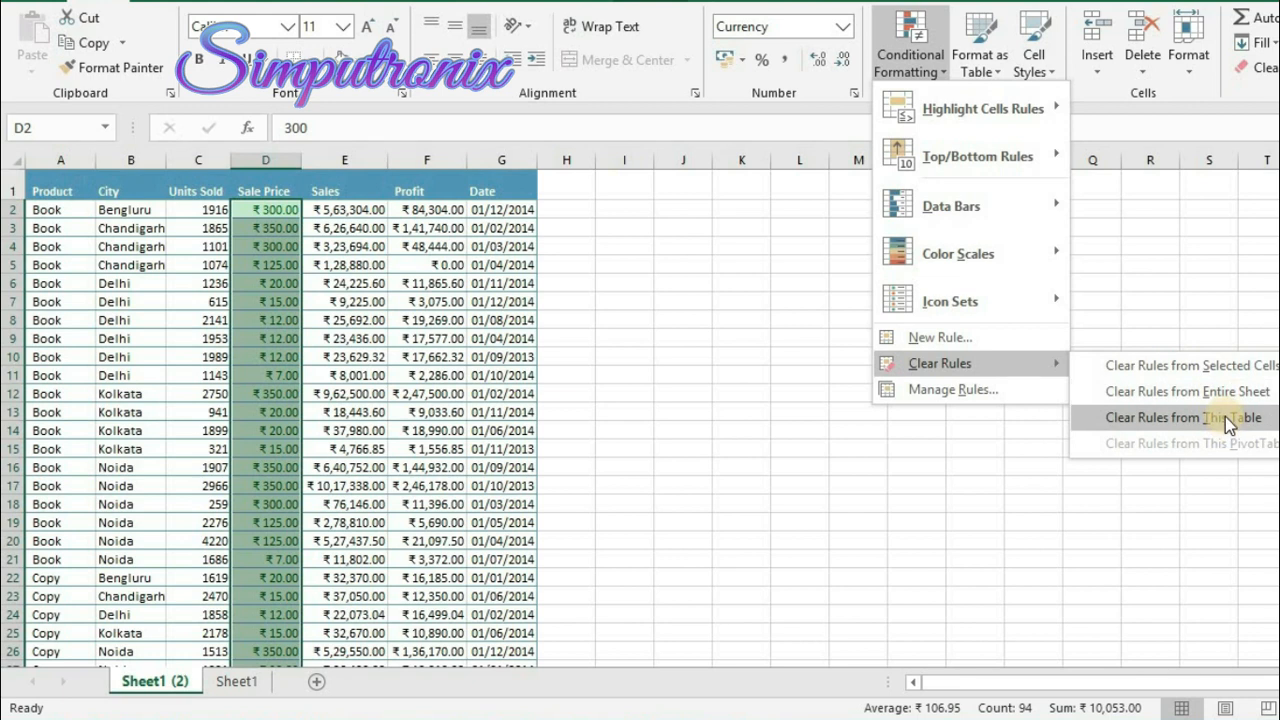
left_click(1218, 376)
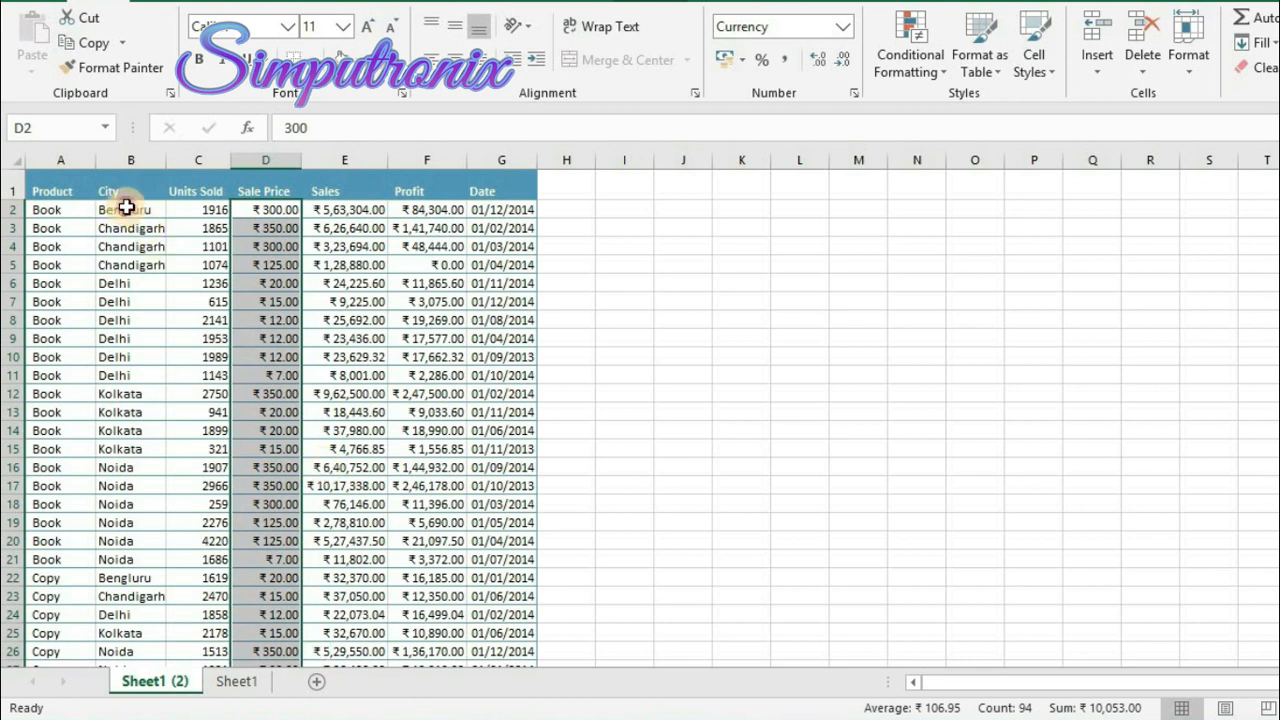
Highlight cities in B2:B24 containing the text "delhi" with Yellow Fill with Dark Yellow Text.
left_click_drag(126, 207, 120, 614)
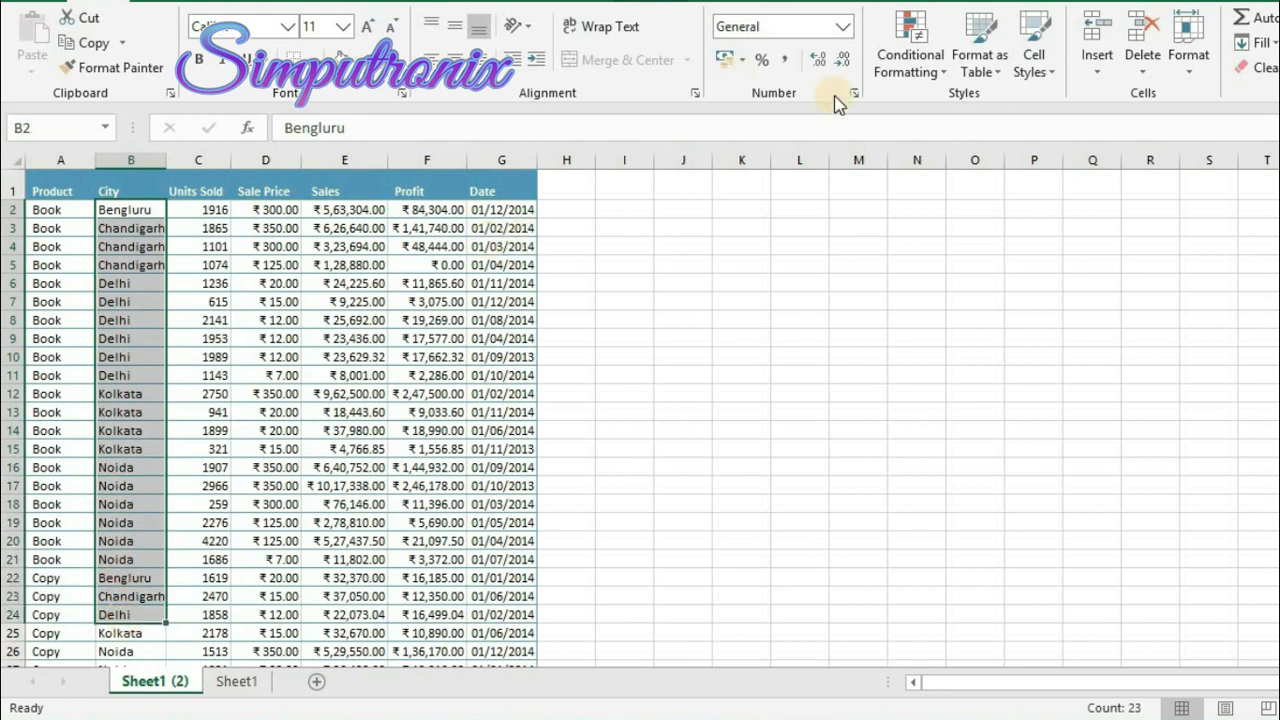
left_click(911, 68)
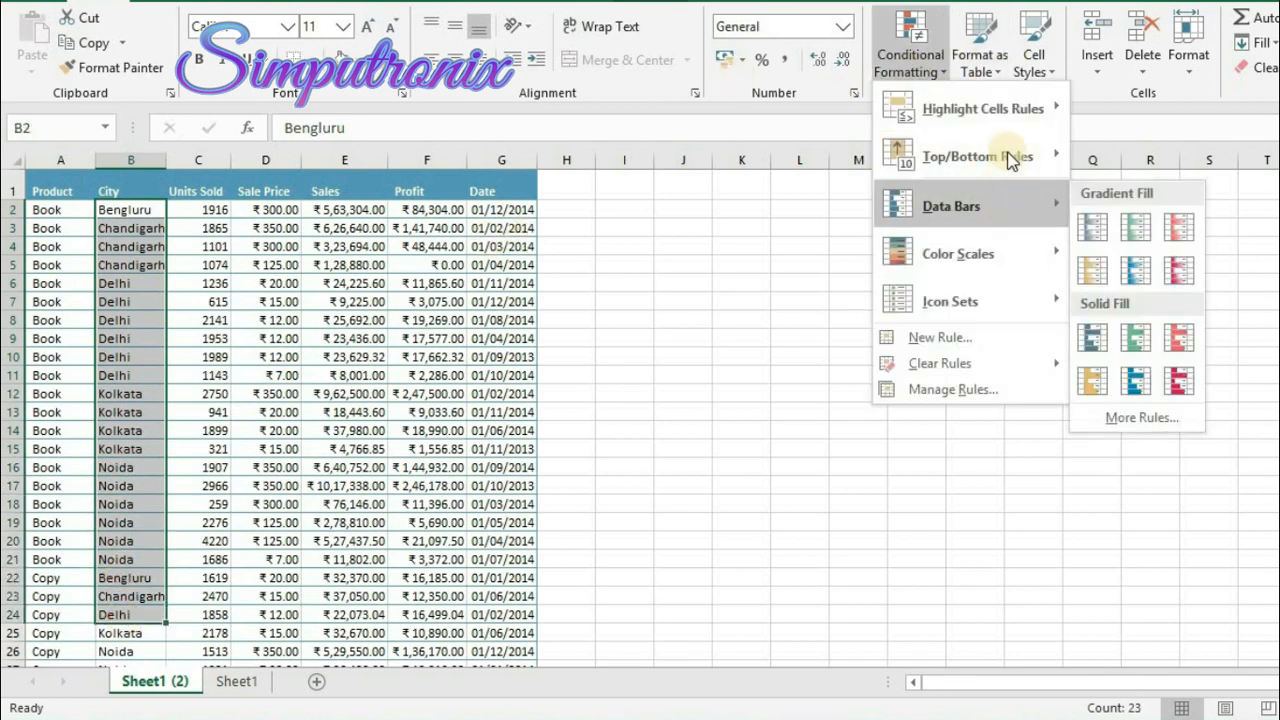
mouse_move(1012, 112)
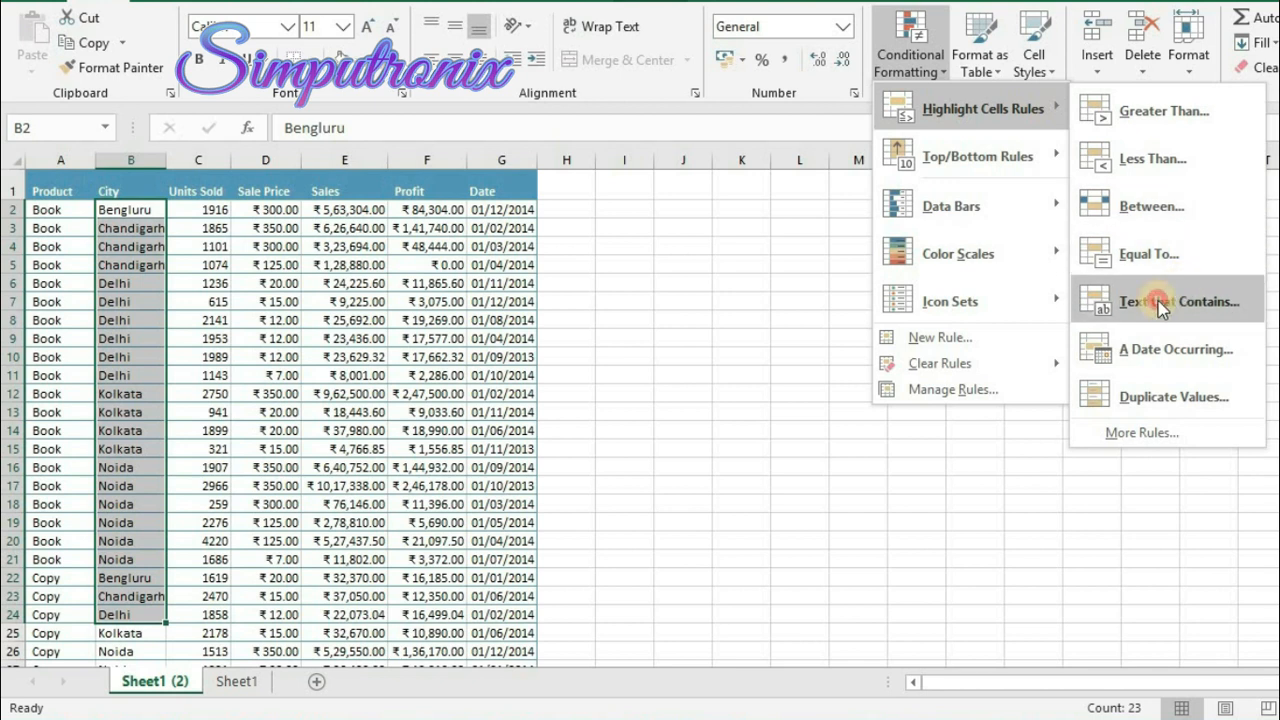
left_click(1160, 303)
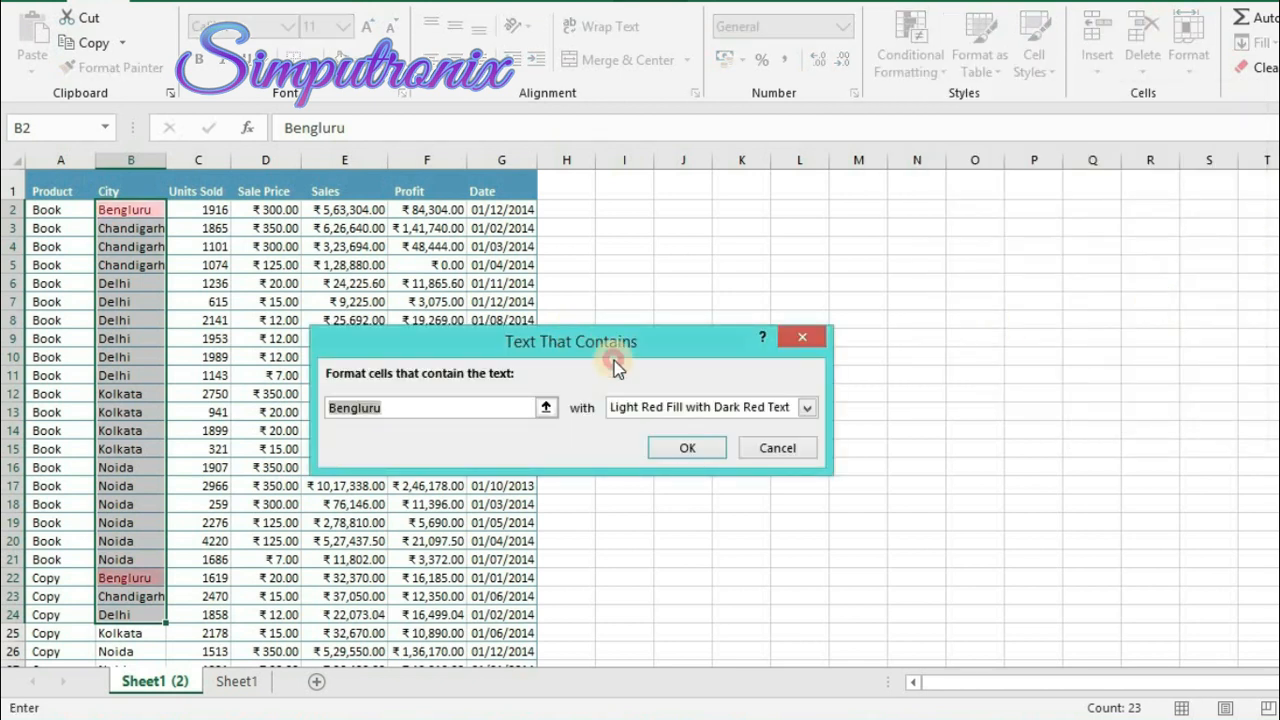
left_click_drag(580, 345, 789, 382)
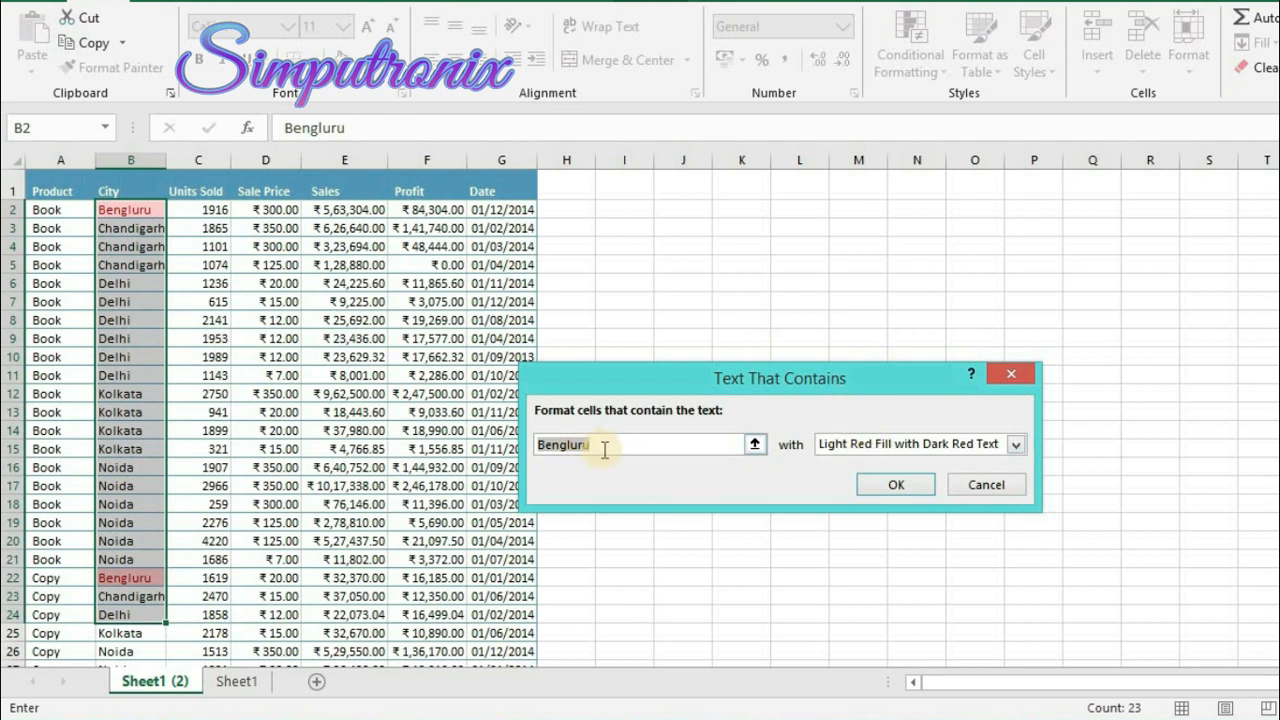
type("delhi")
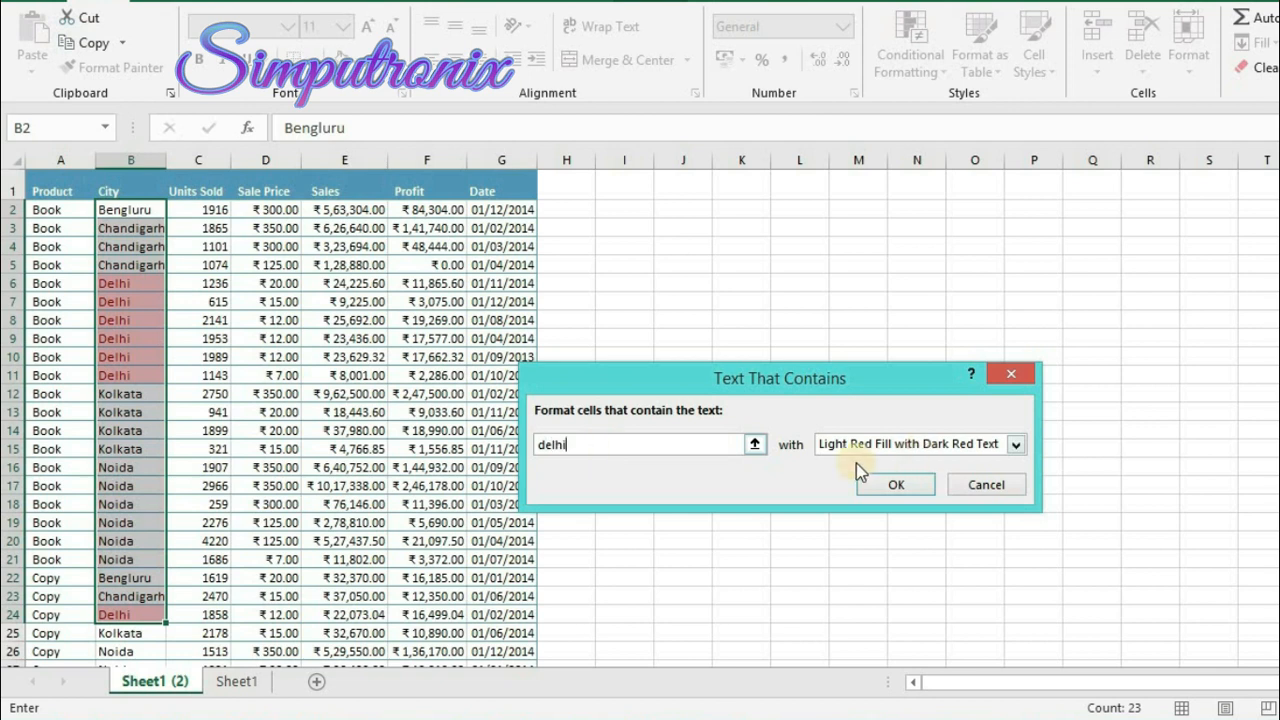
left_click(855, 446)
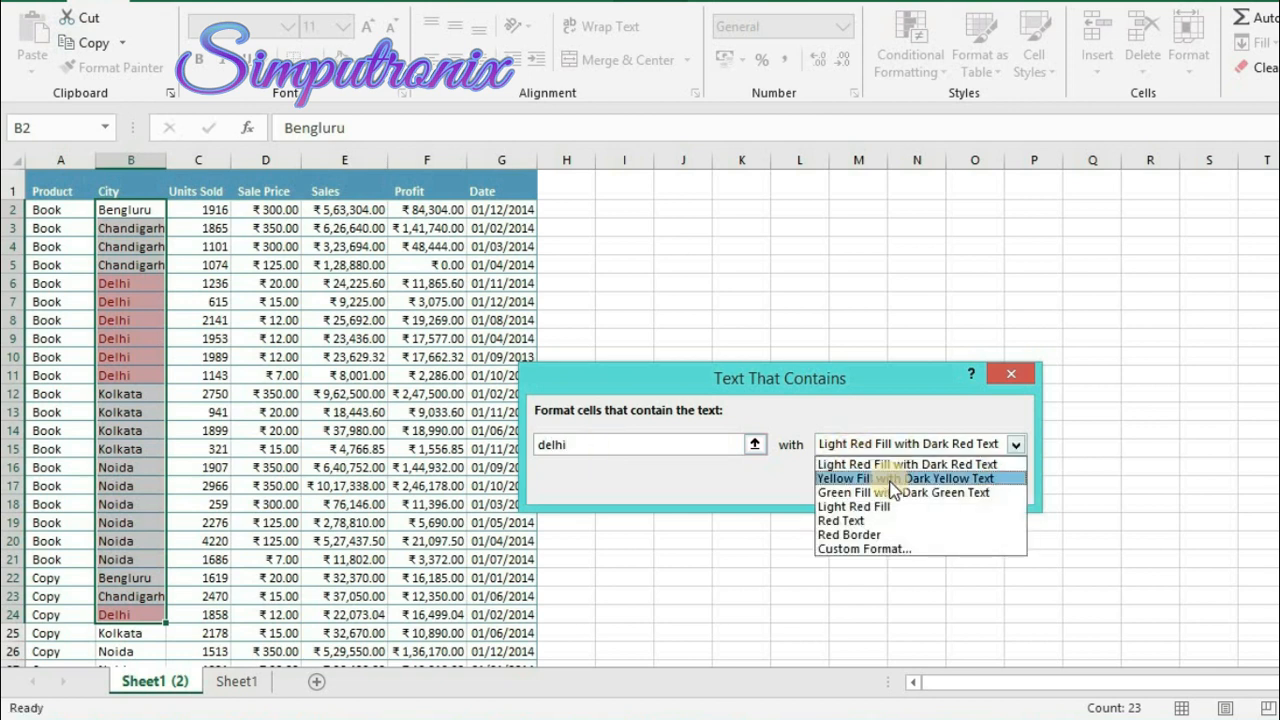
left_click(890, 478)
left_click(893, 486)
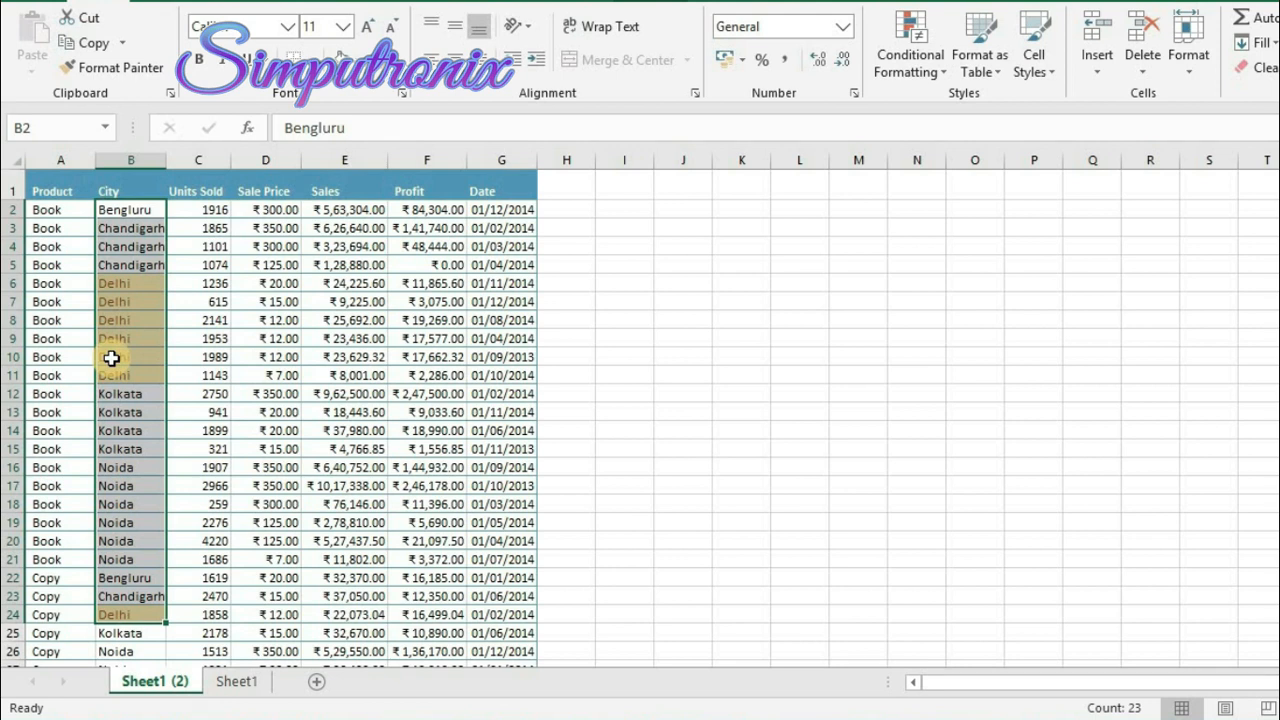
Clear the conditional formatting rules from the selected City cells.
left_click(910, 55)
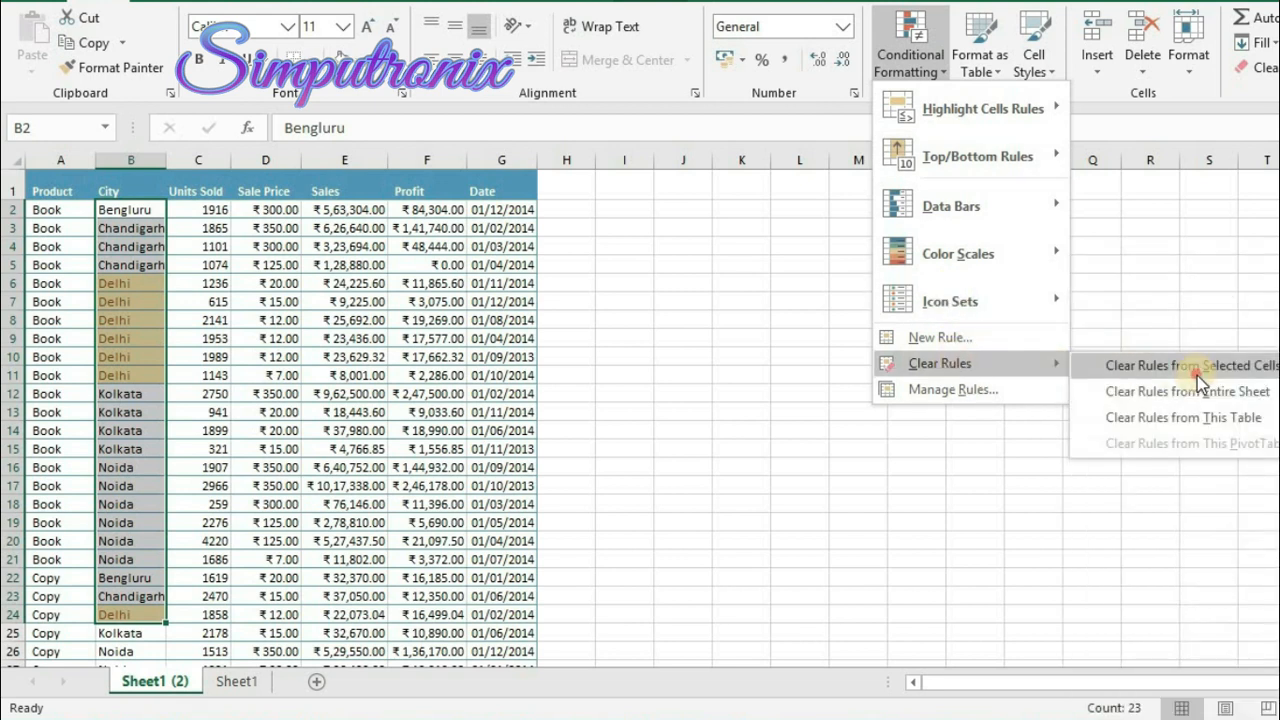
left_click(1197, 374)
Select all Sale Price values from D2 down to the last data row.
left_click(281, 209)
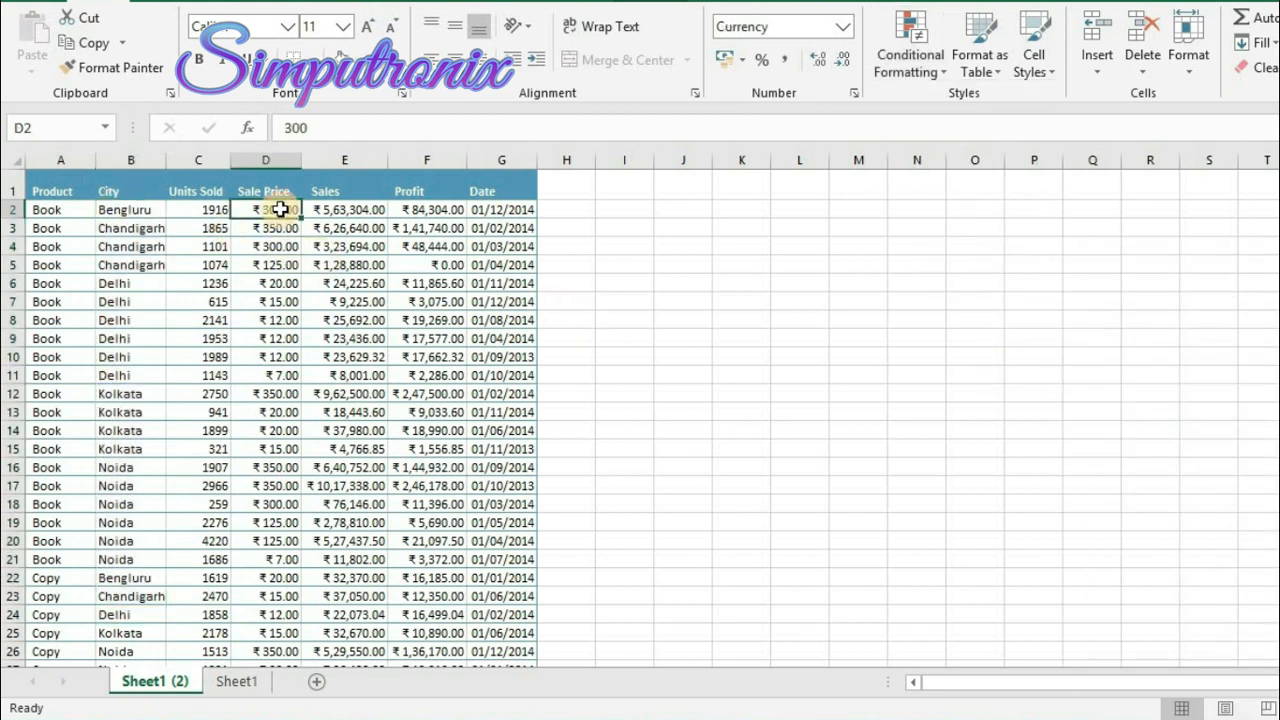
left_click_drag(281, 209, 286, 663)
Preview the Top 10 Items and Top 10% rules on the selected Sale Price values without applying either one.
left_click(910, 60)
mouse_move(978, 156)
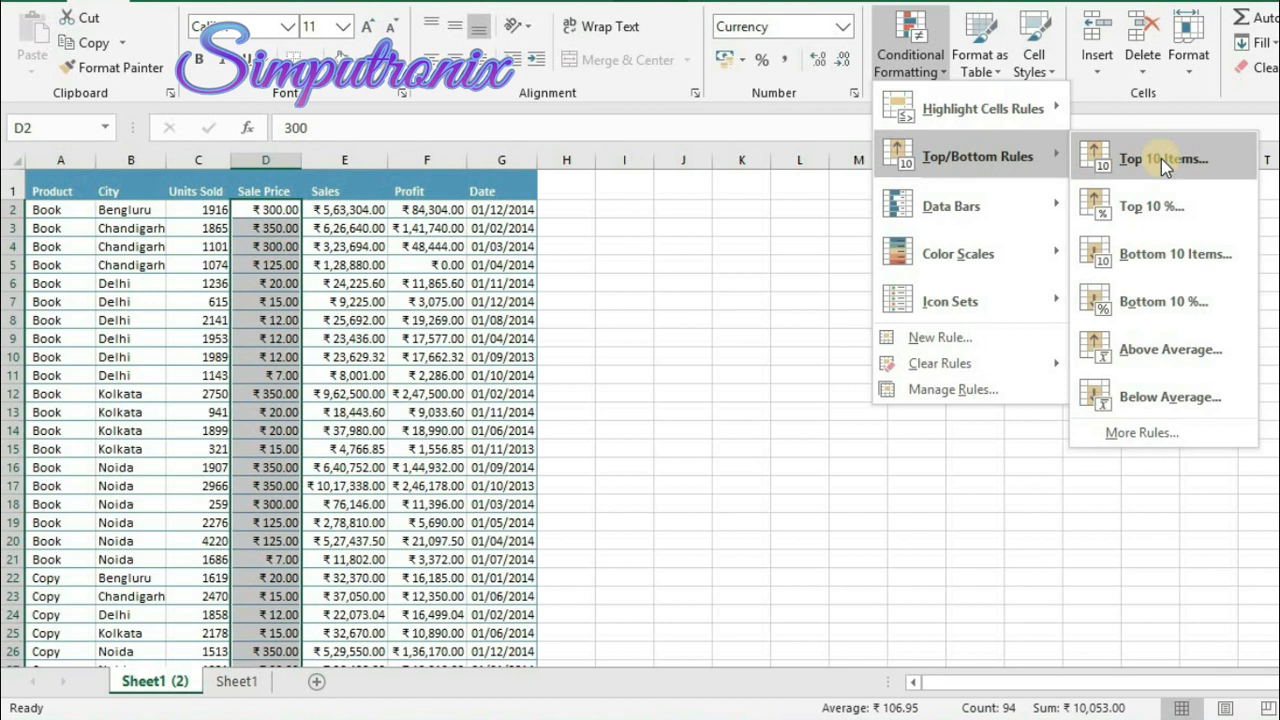
left_click(1161, 158)
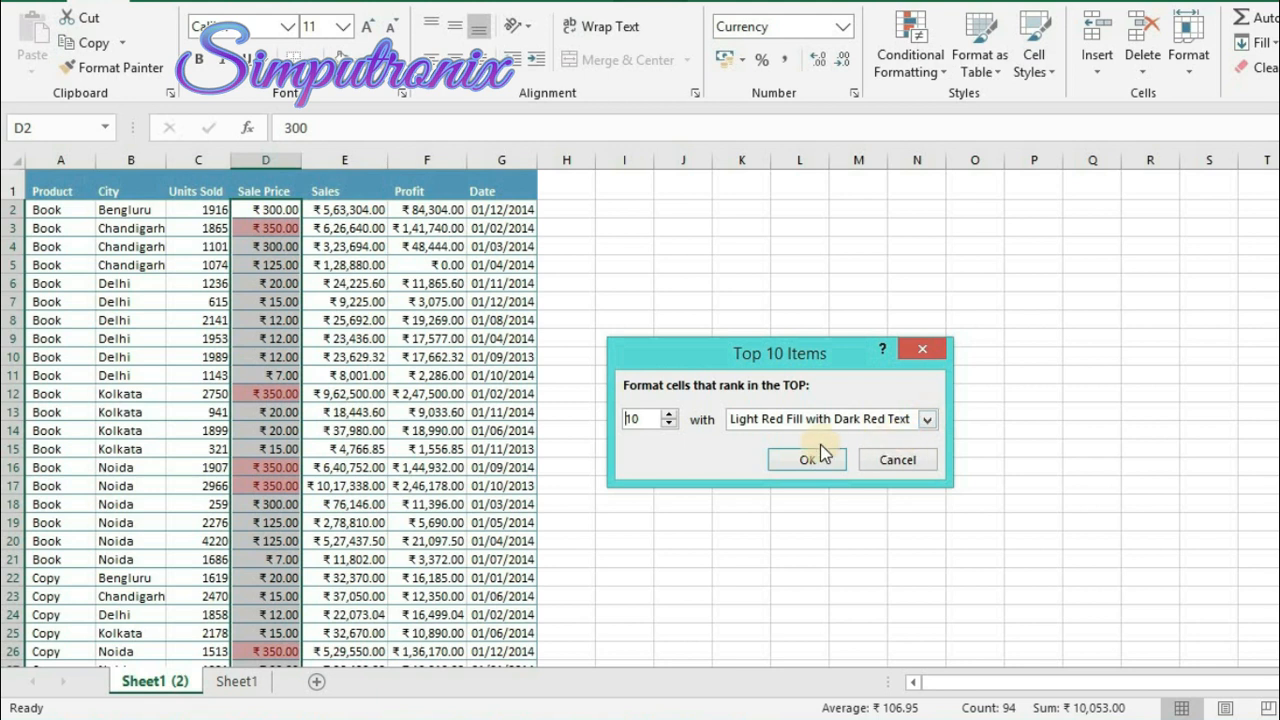
left_click_drag(681, 353, 390, 300)
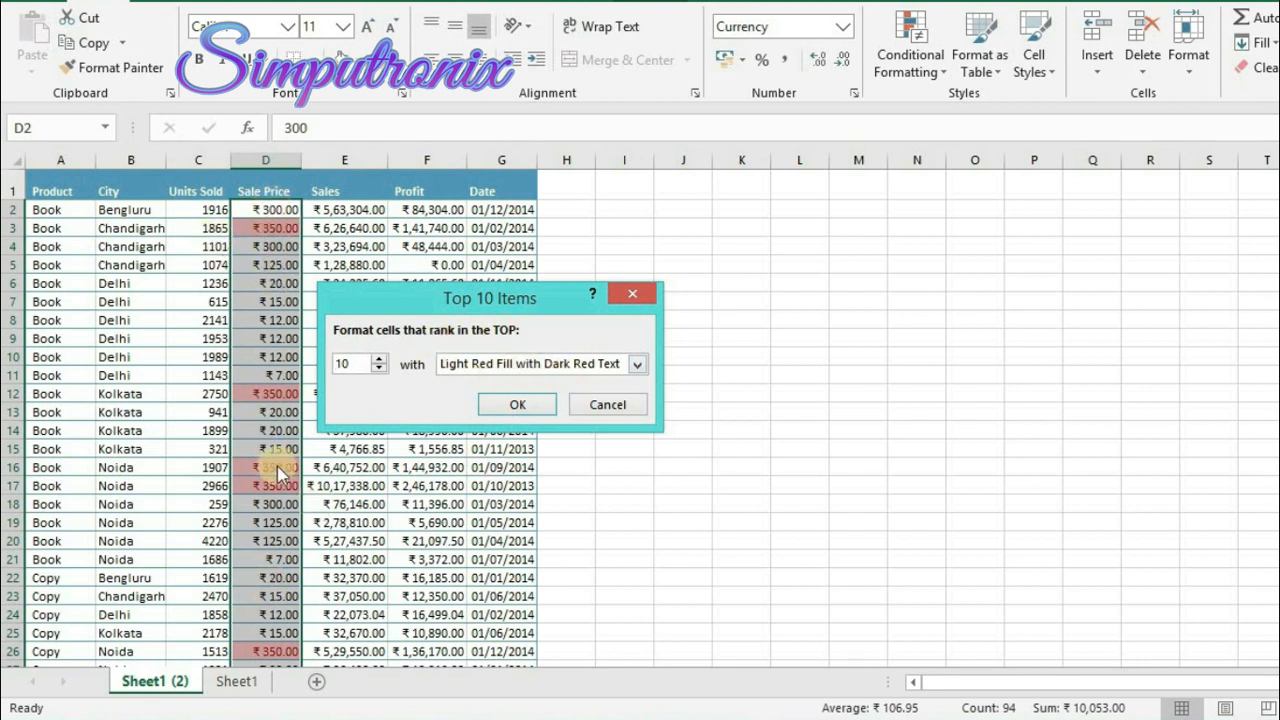
left_click(612, 405)
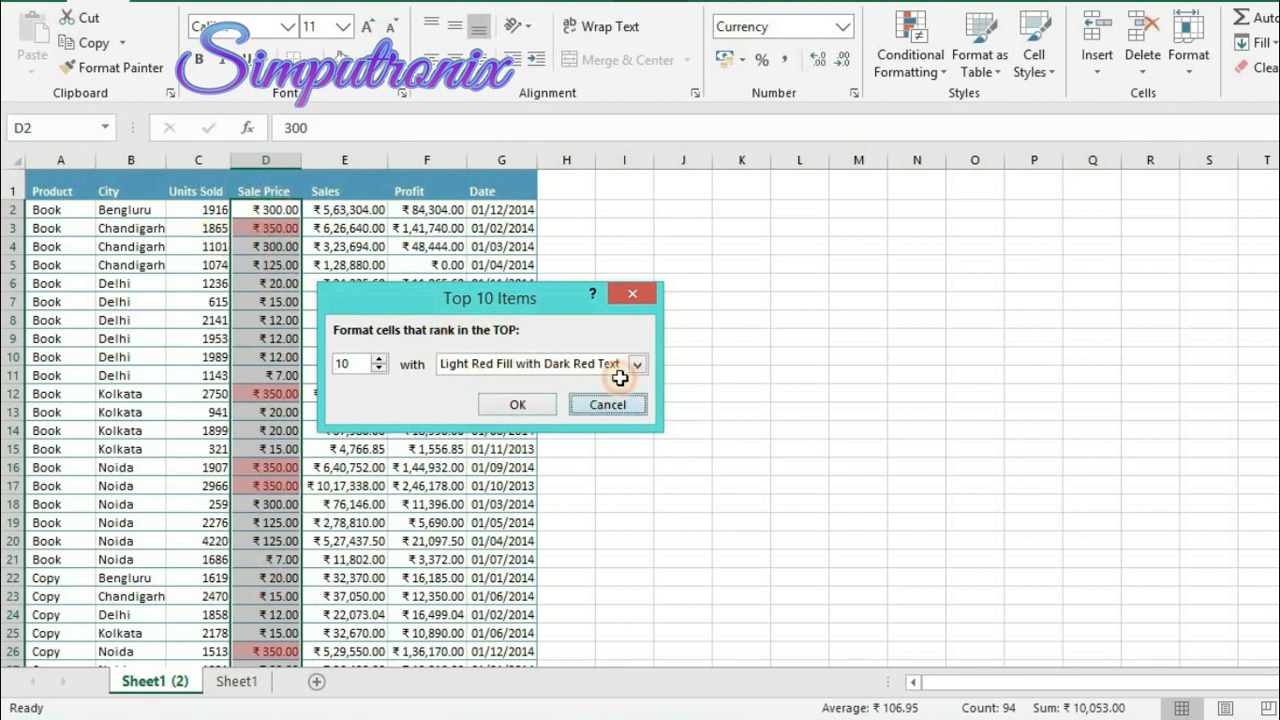
left_click(897, 80)
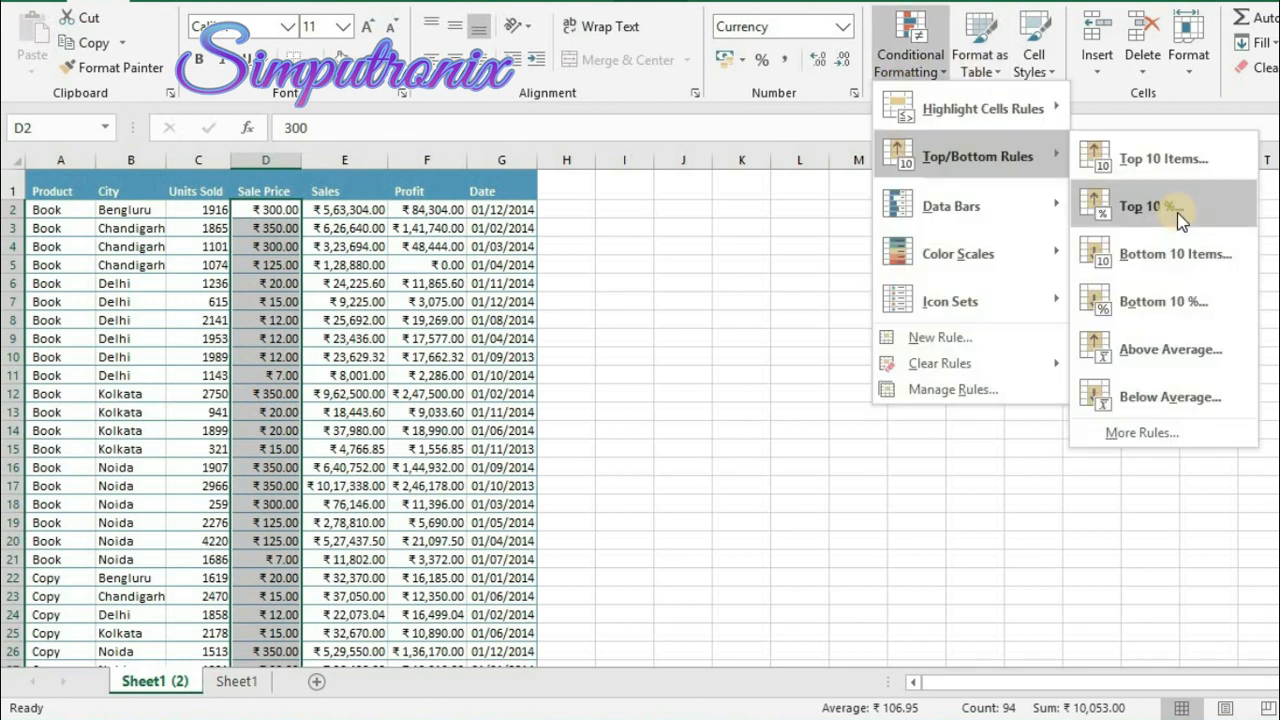
left_click(1177, 212)
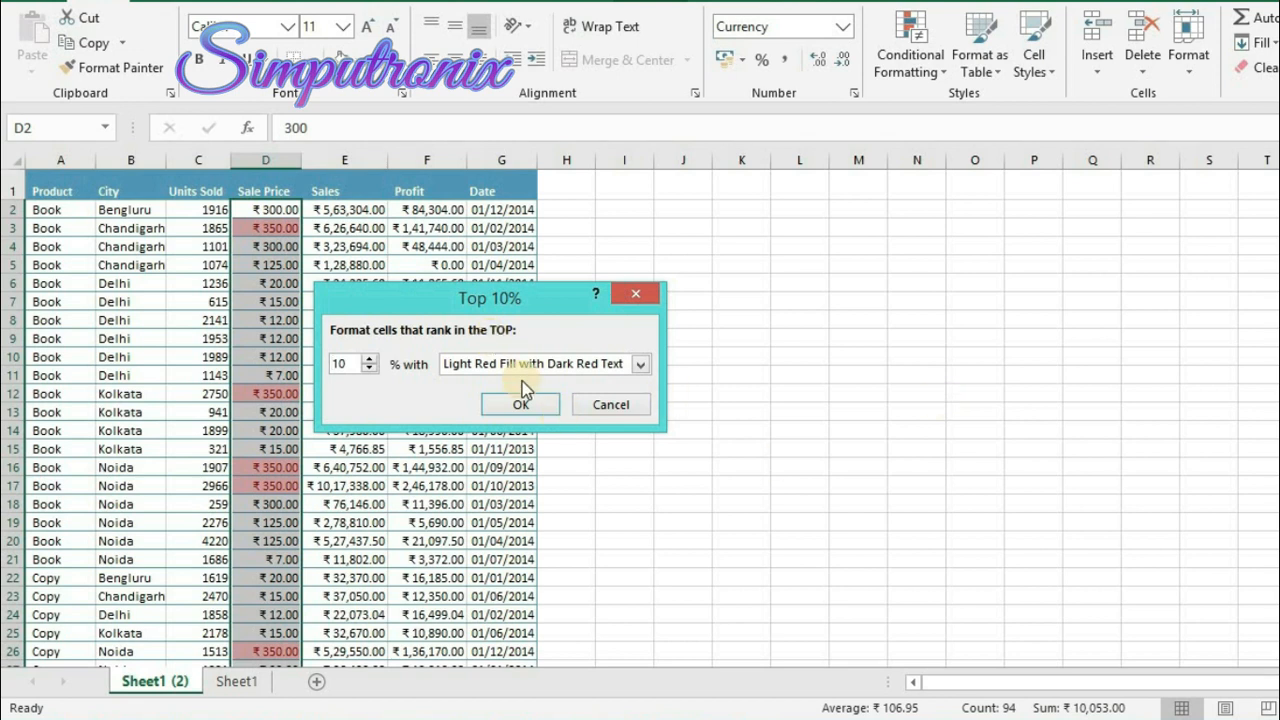
left_click(612, 405)
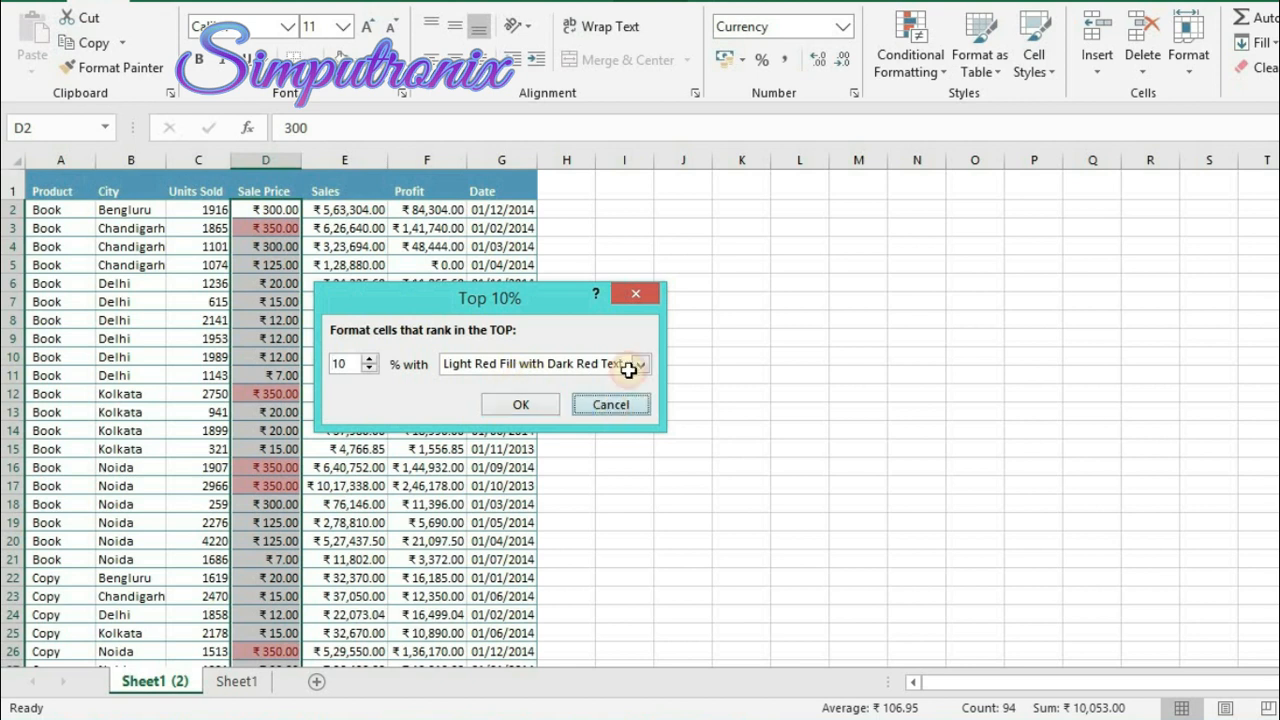
Preview the Above Average rule on the selected Sale Price values and close it without applying.
left_click(925, 55)
mouse_move(1040, 156)
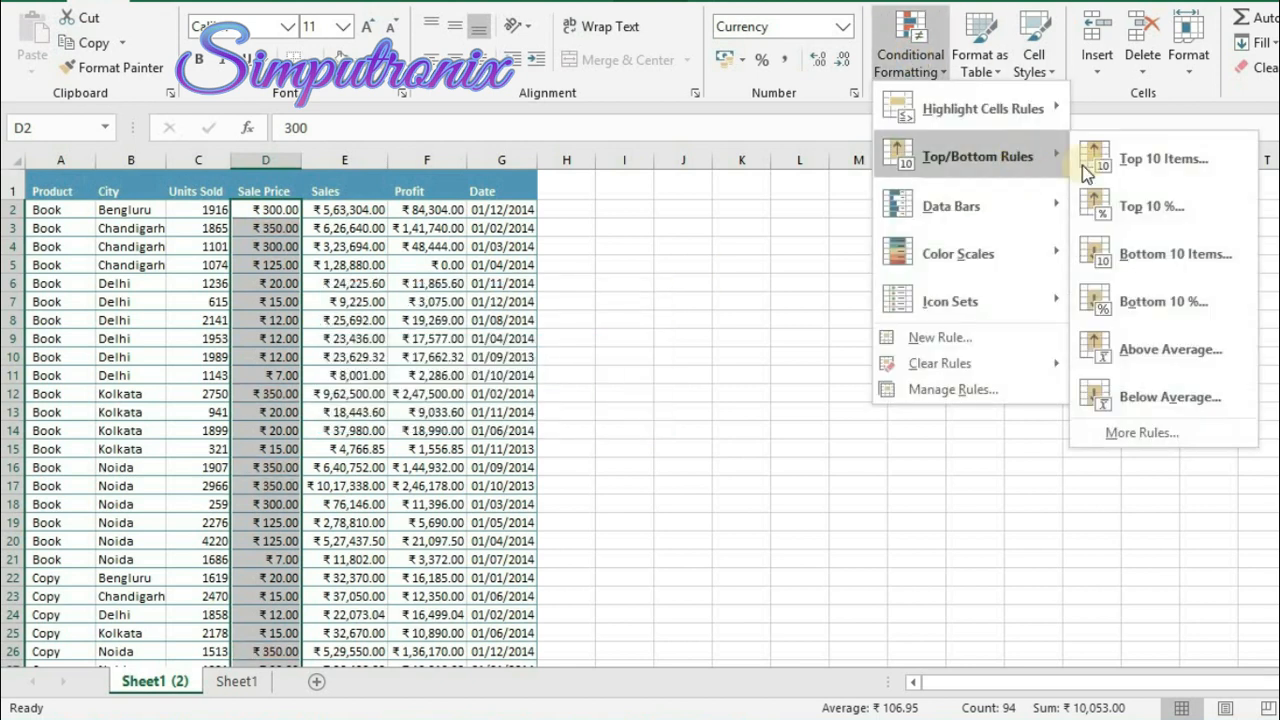
left_click(1170, 350)
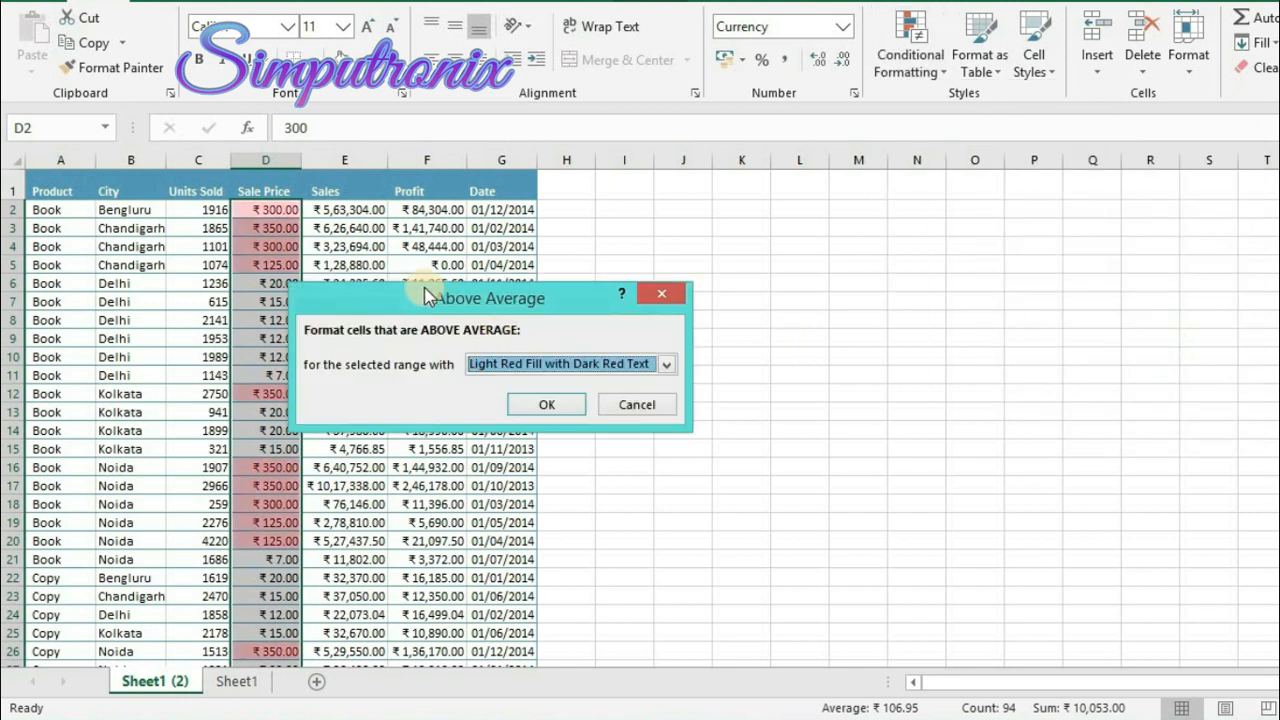
left_click_drag(434, 296, 477, 310)
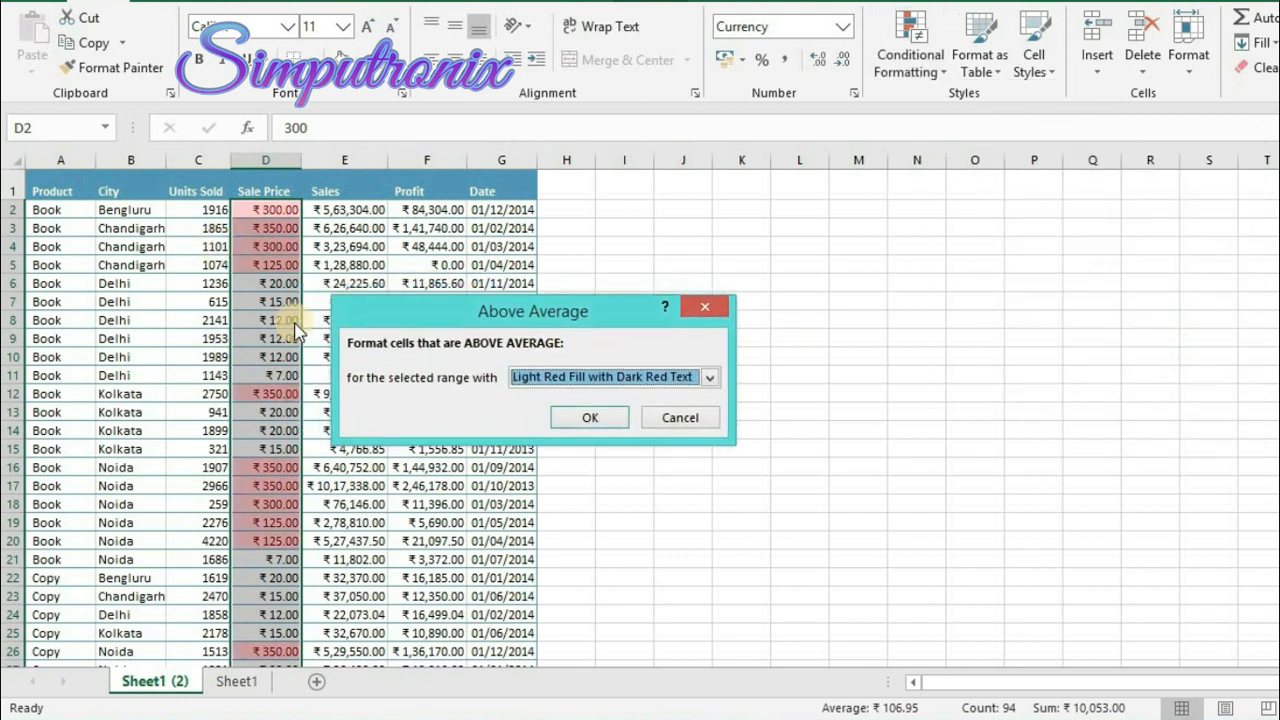
left_click(670, 378)
left_click(670, 378)
left_click(682, 419)
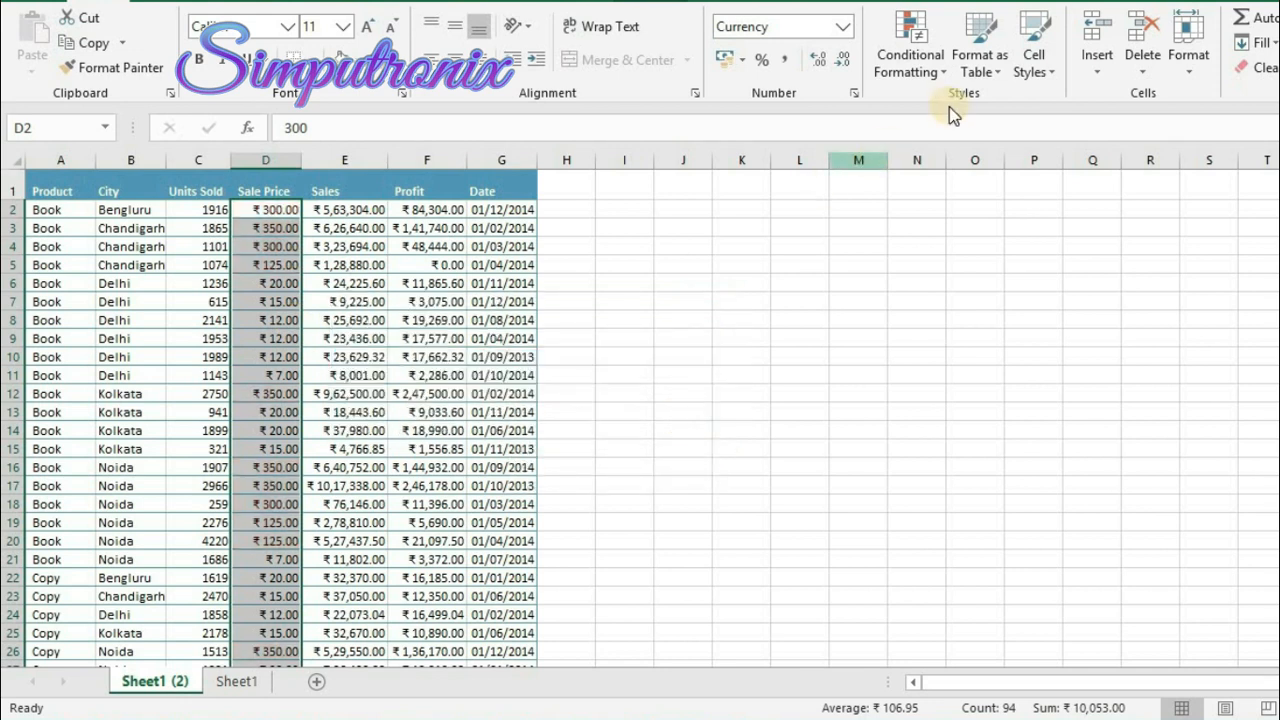
Apply a Below Average rule to the selected Sale Price values with Green Fill with Dark Green Text.
left_click(945, 72)
mouse_move(968, 157)
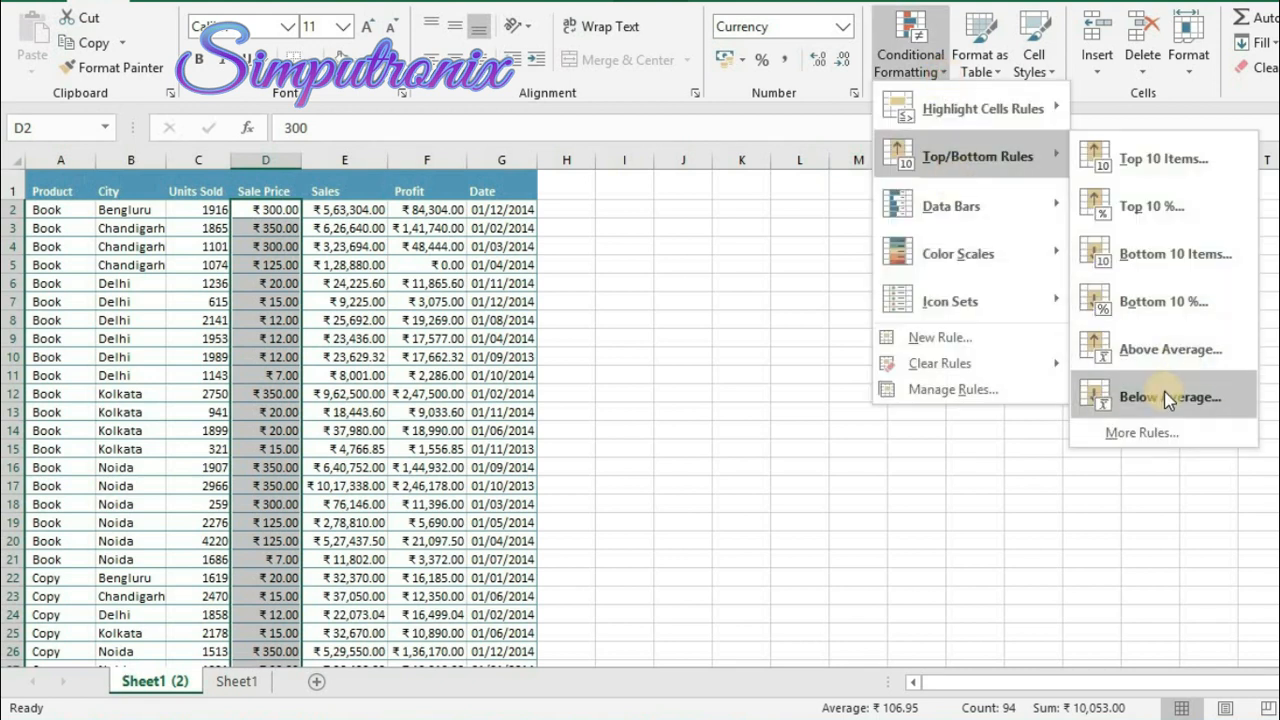
left_click(1164, 395)
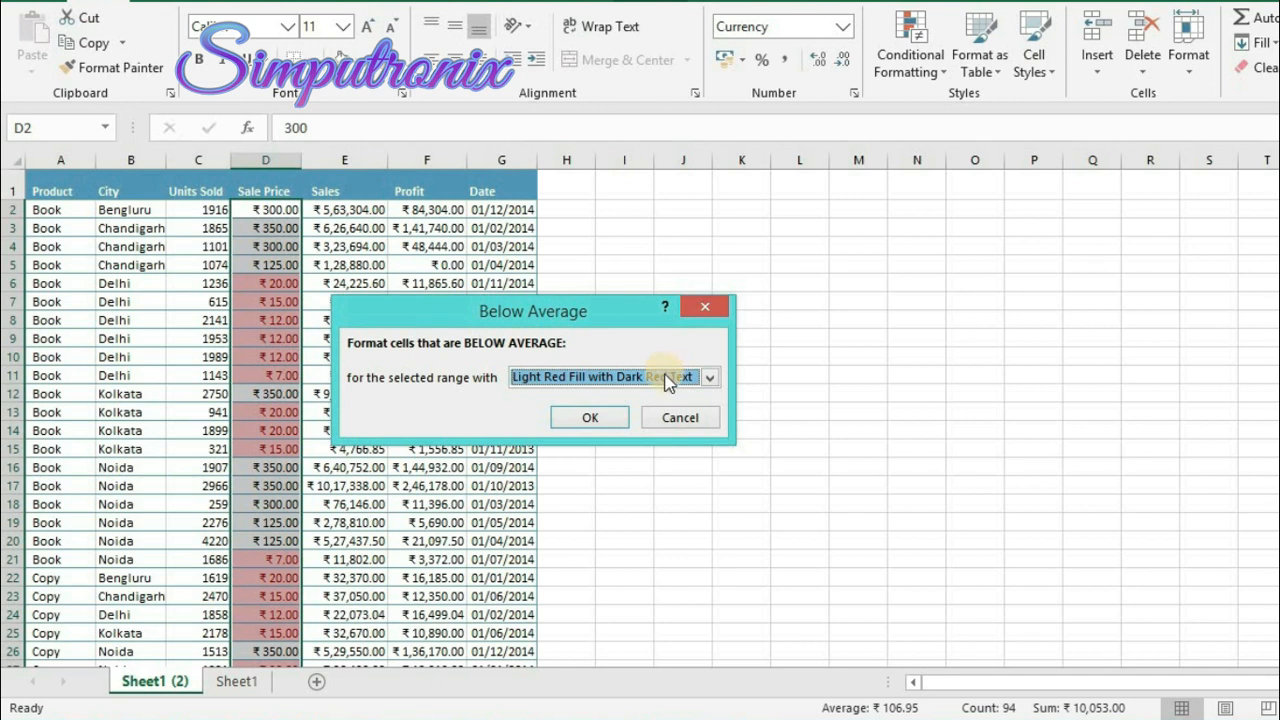
left_click(705, 377)
left_click(567, 423)
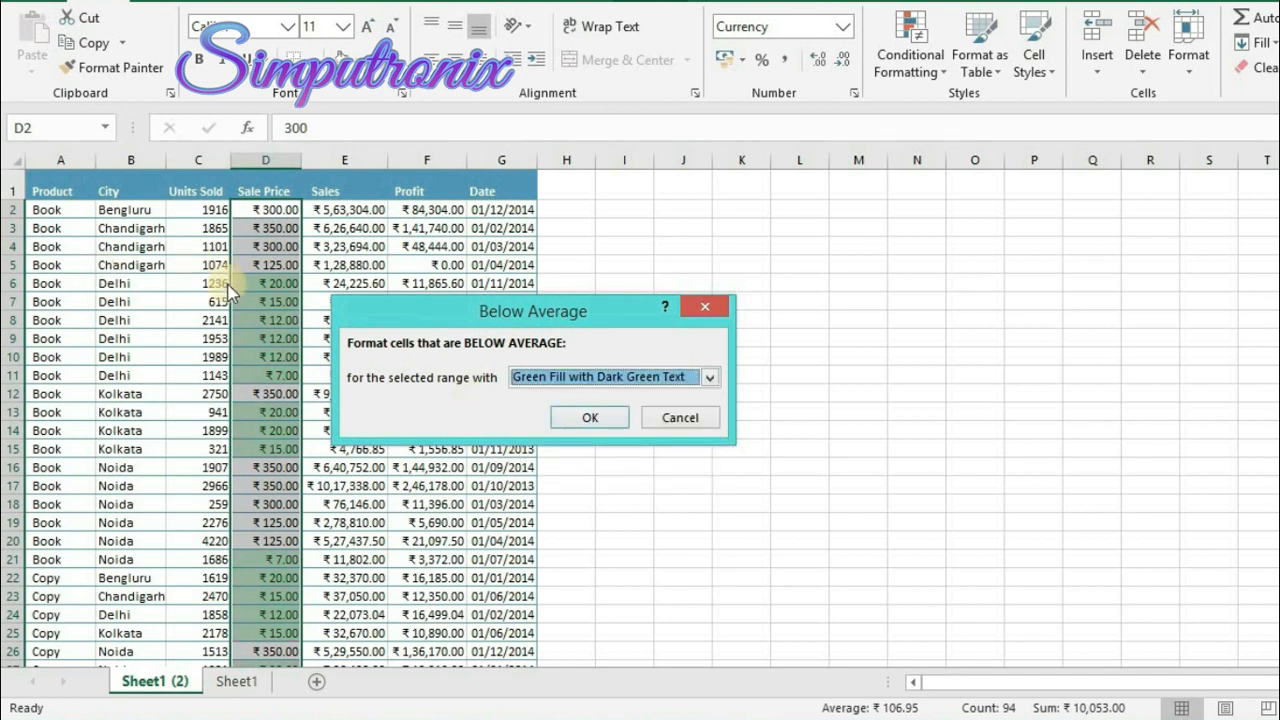
left_click(590, 417)
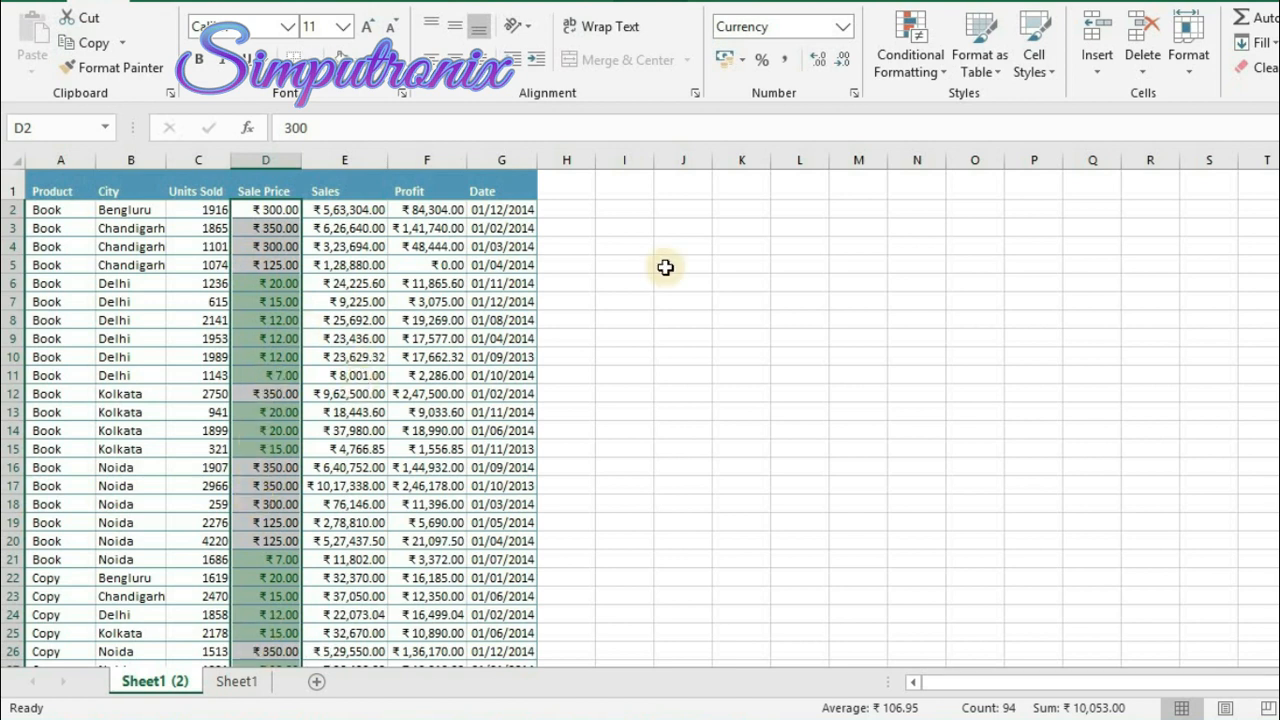
Clear the Below Average rule from the selected Sale Price cells.
left_click(928, 74)
mouse_move(983, 162)
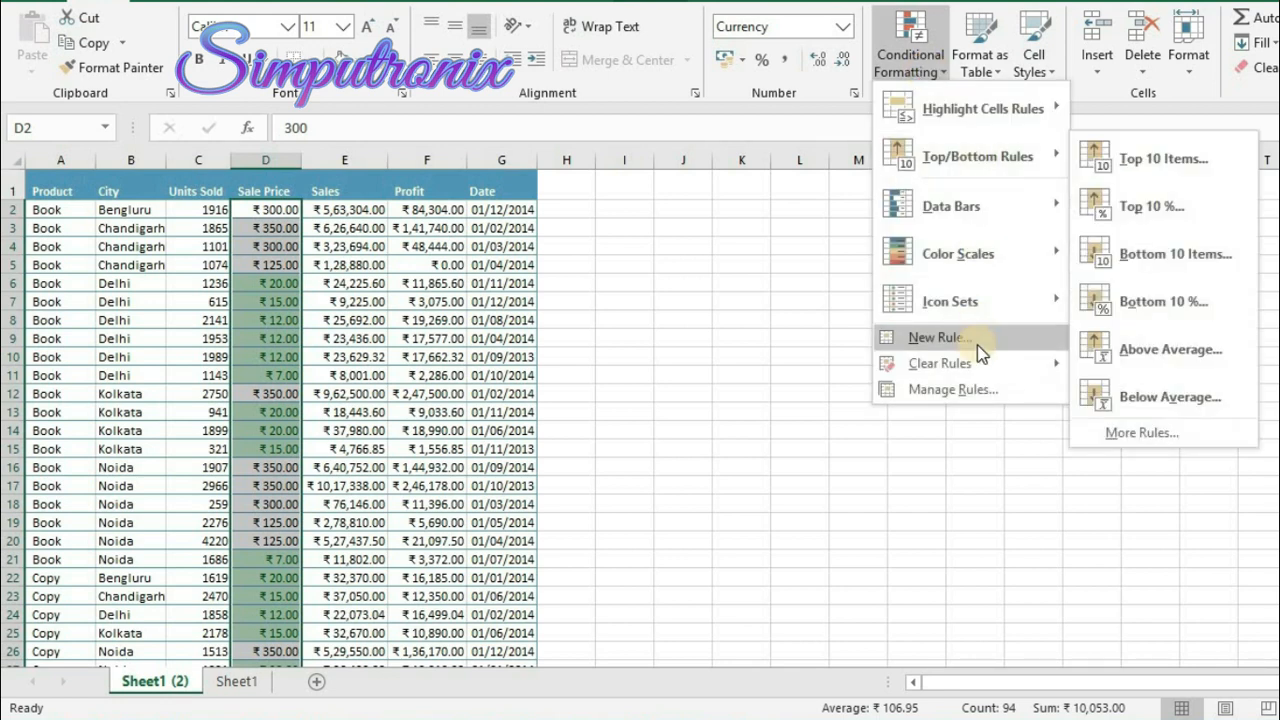
mouse_move(960, 364)
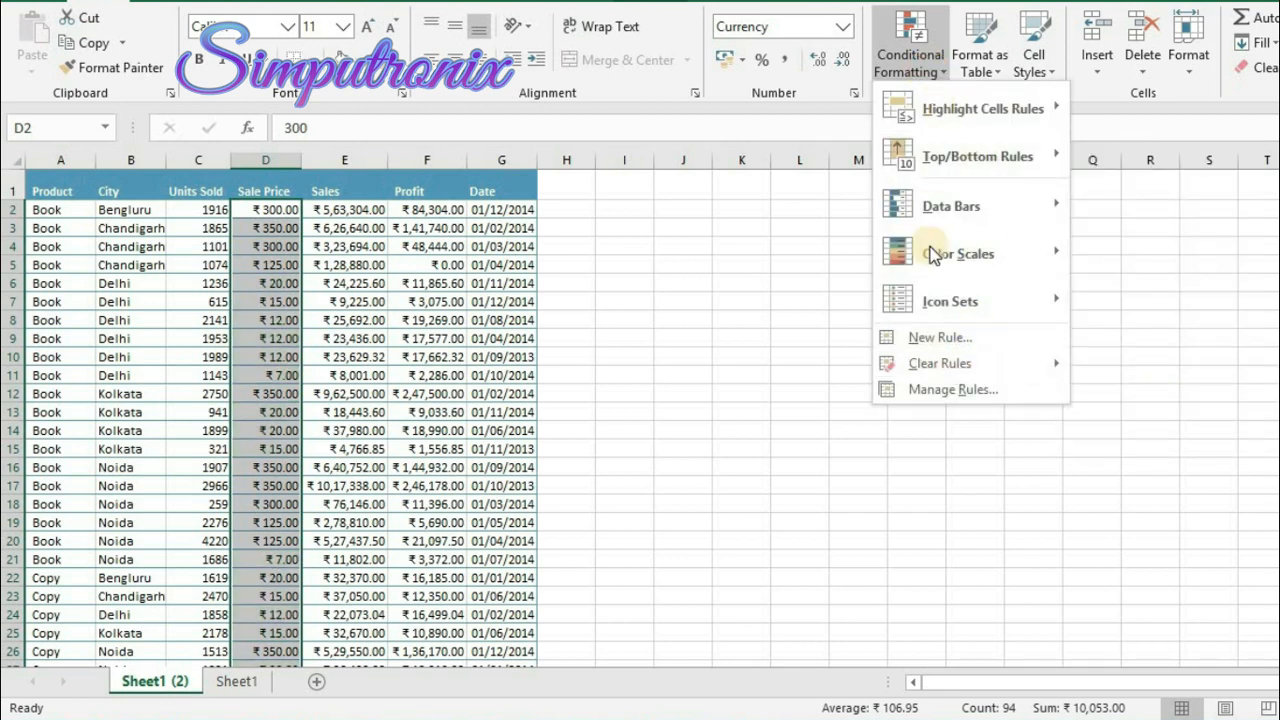
Apply green Solid Fill data bars to the selected Sale Price values and review them down the table.
mouse_move(985, 205)
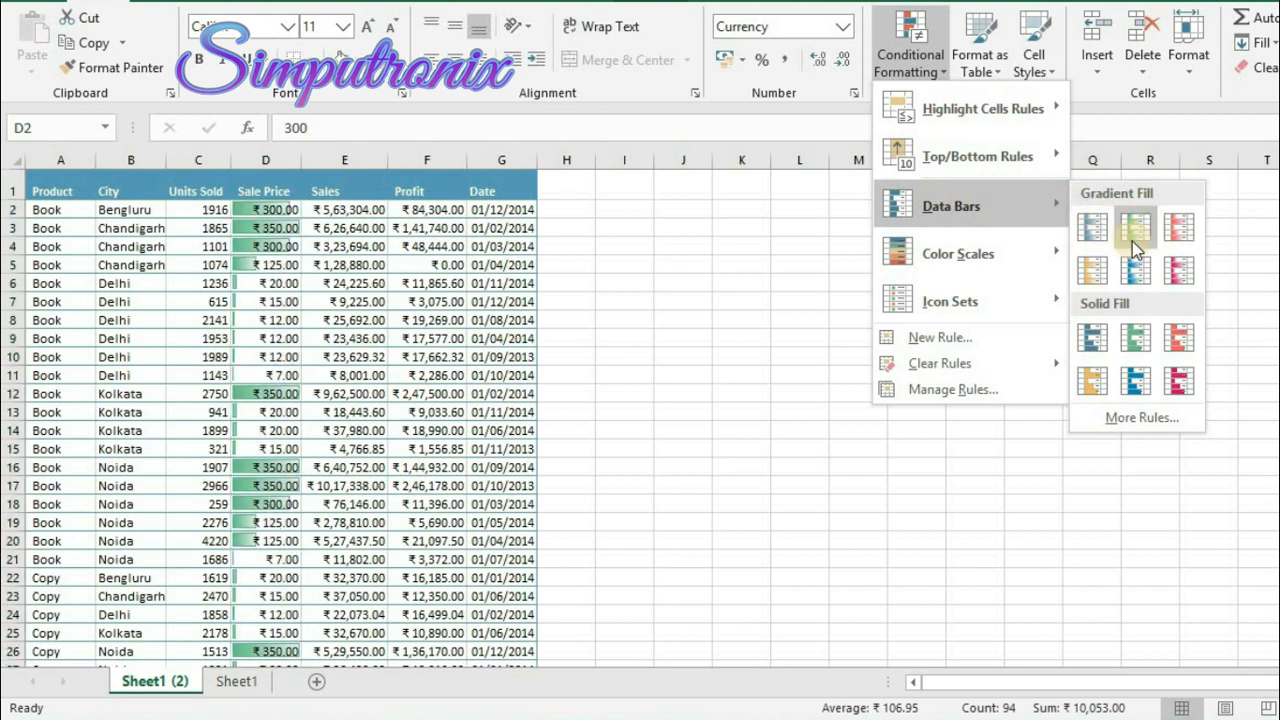
left_click(1137, 340)
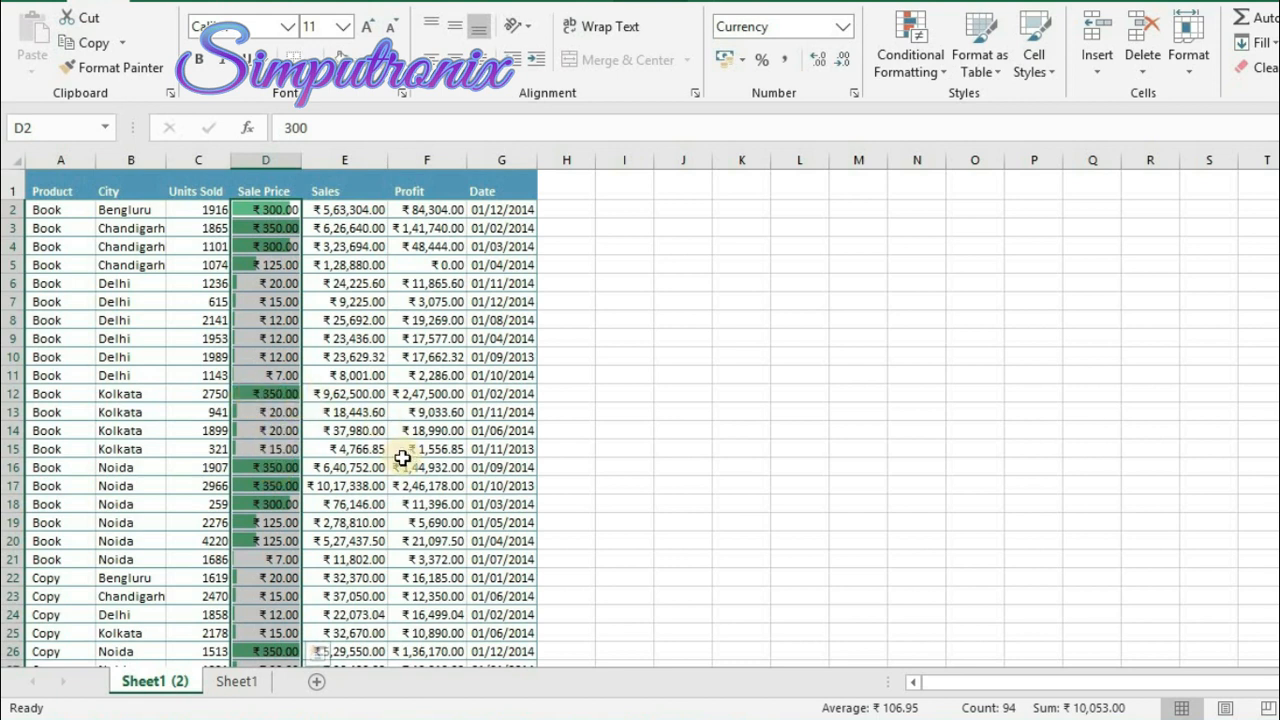
key("Escape")
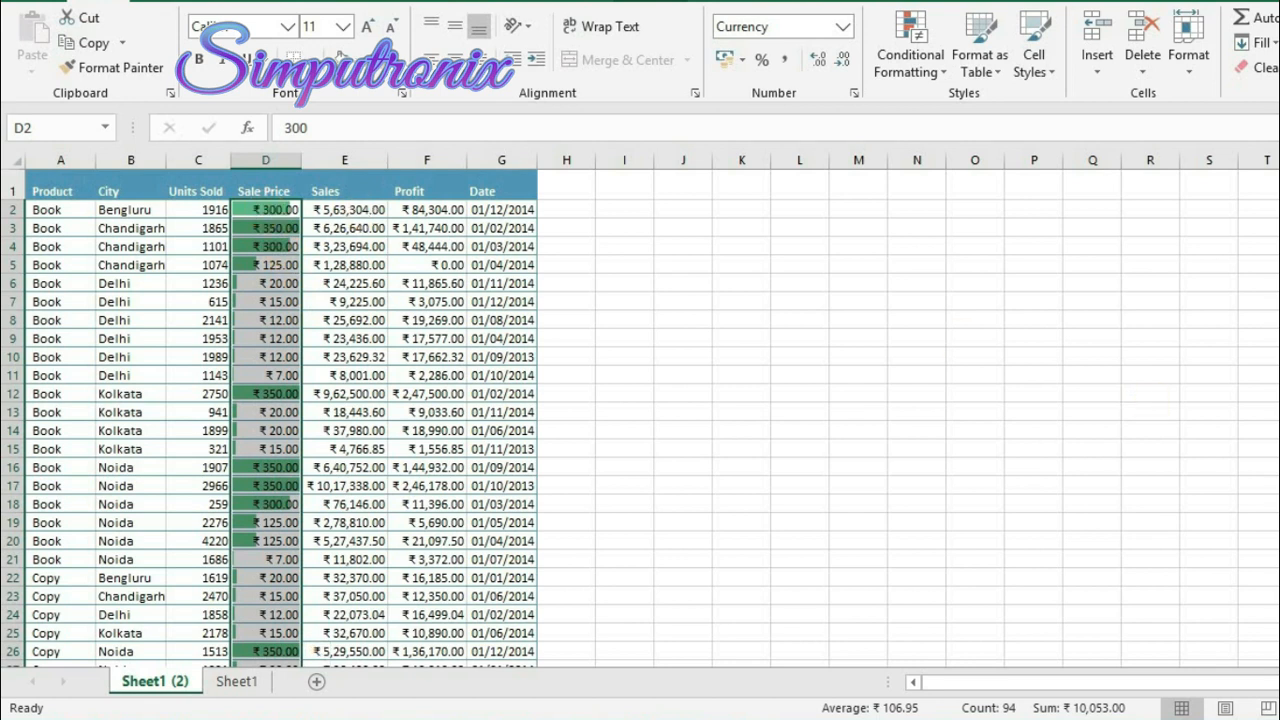
scroll(640, 410, "down", 19)
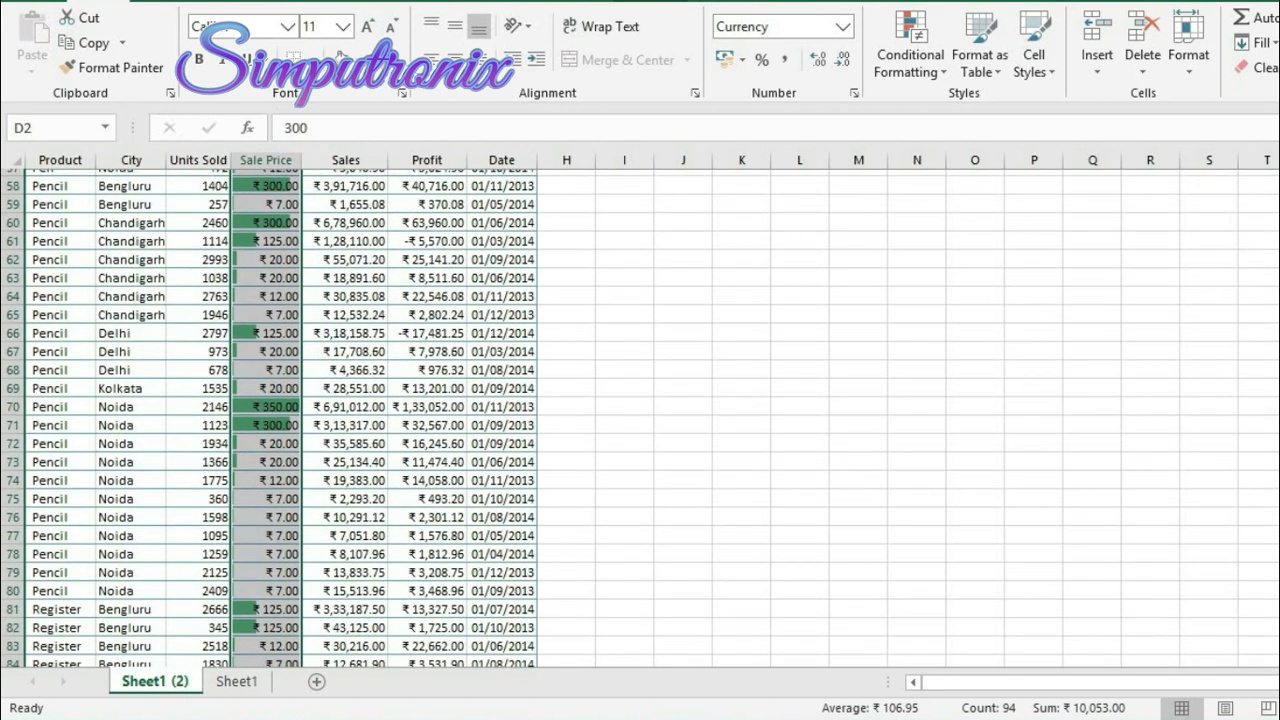
scroll(640, 410, "up", 19)
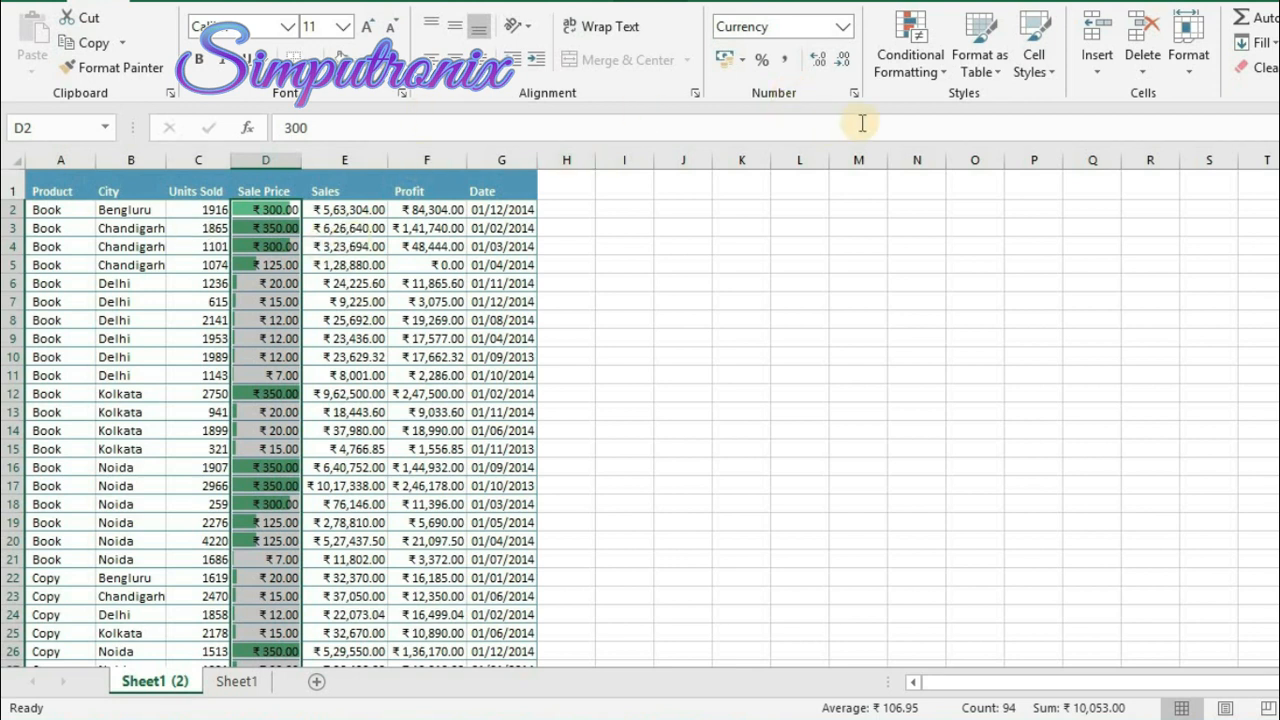
Clear the data bar rule from the selected Sale Price cells.
left_click(910, 55)
mouse_move(1066, 224)
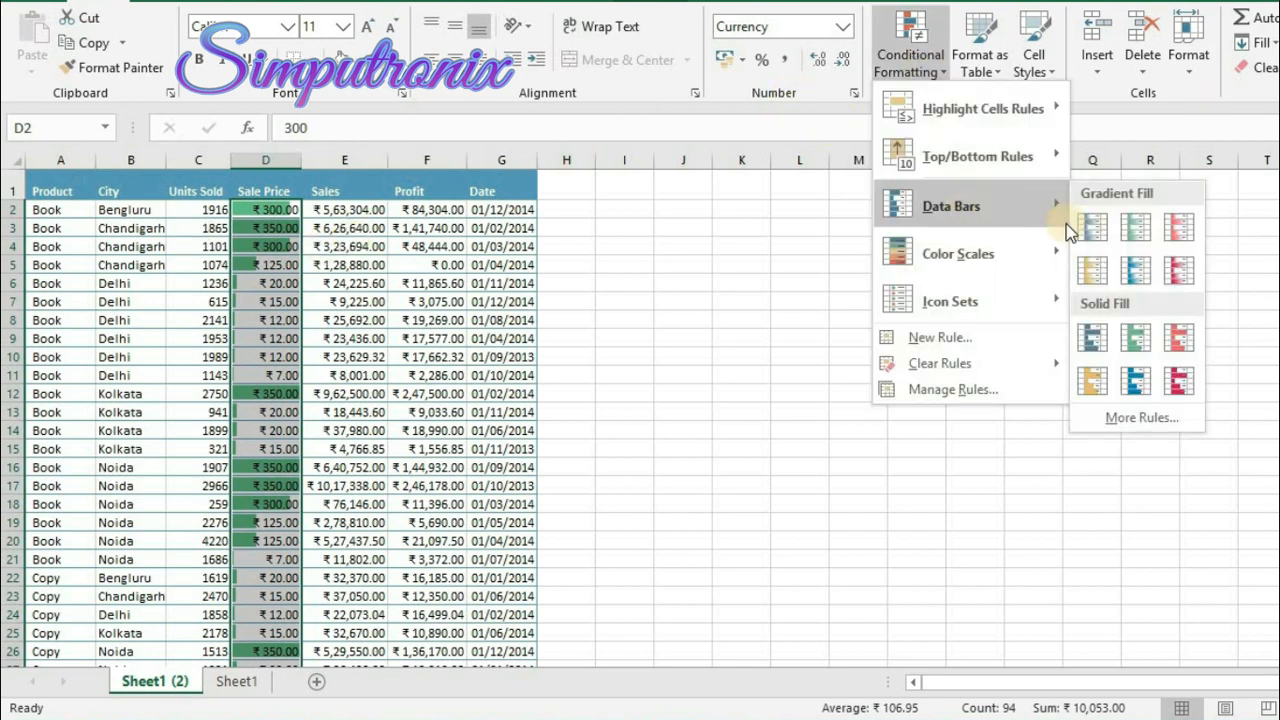
mouse_move(948, 363)
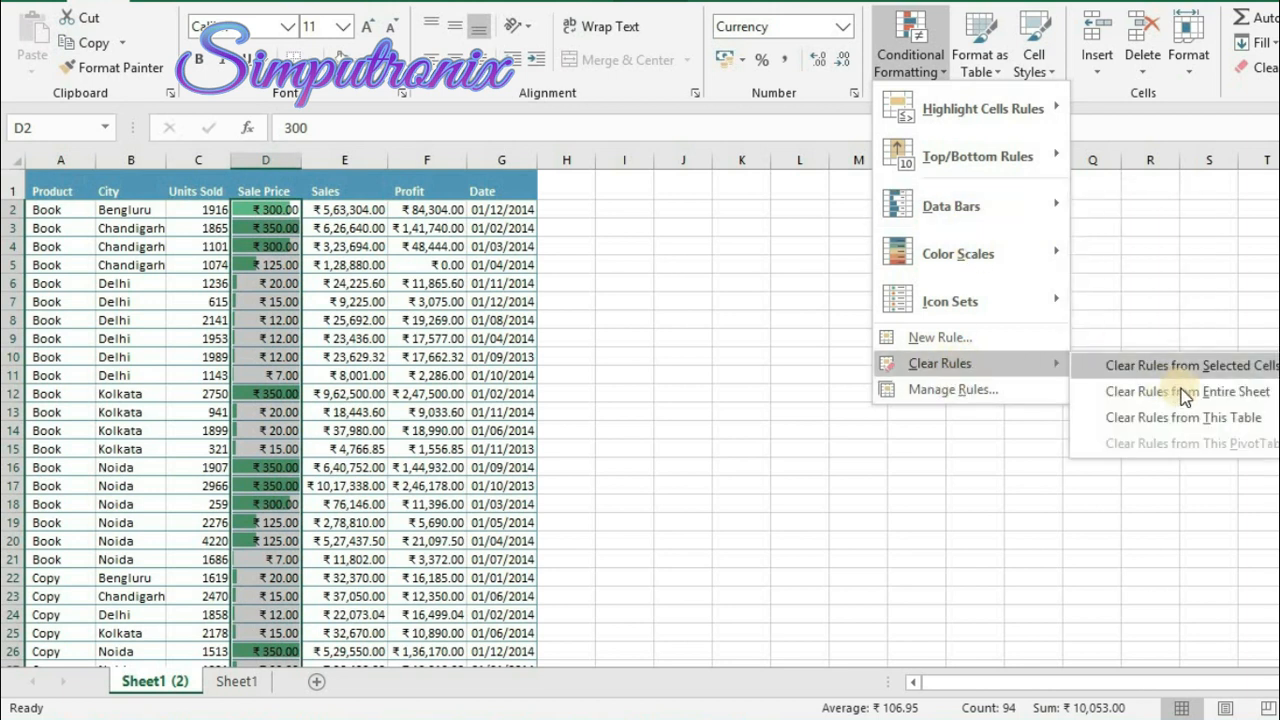
left_click(1171, 373)
Apply the red-yellow-green color scale, with red for the highest values, to the selected Sale Price cells.
left_click(910, 55)
mouse_move(963, 261)
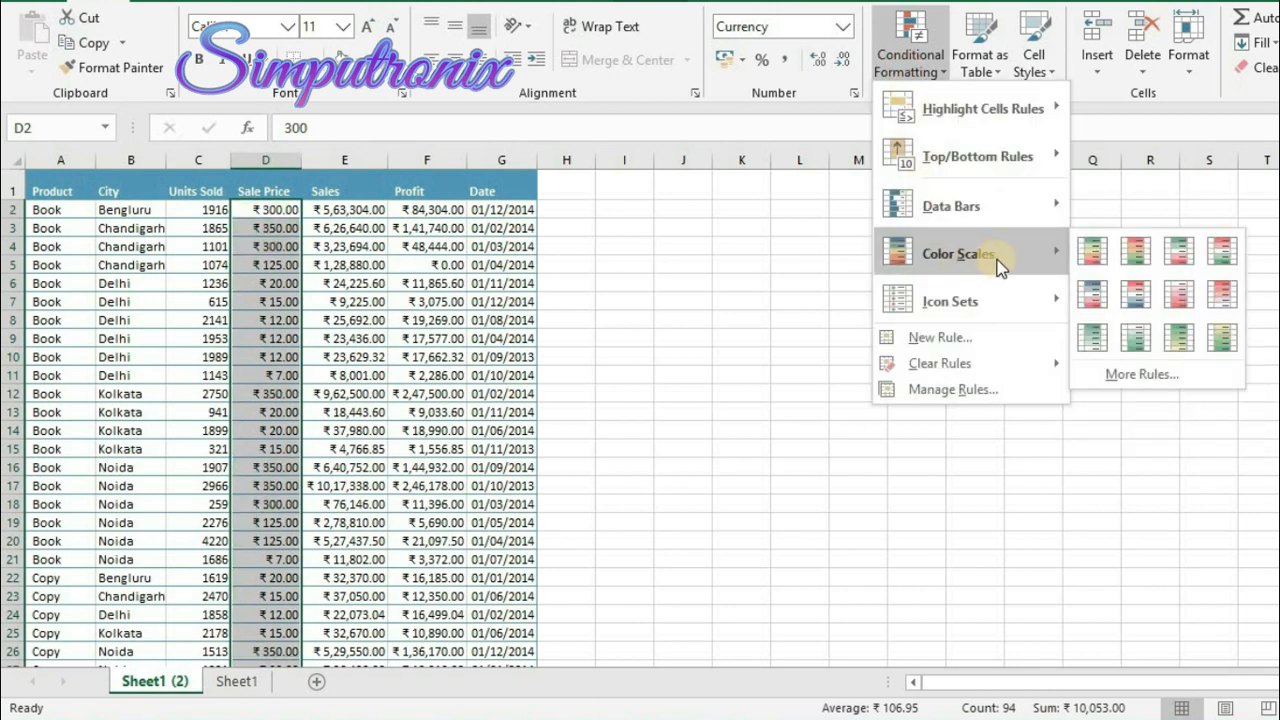
left_click(1138, 256)
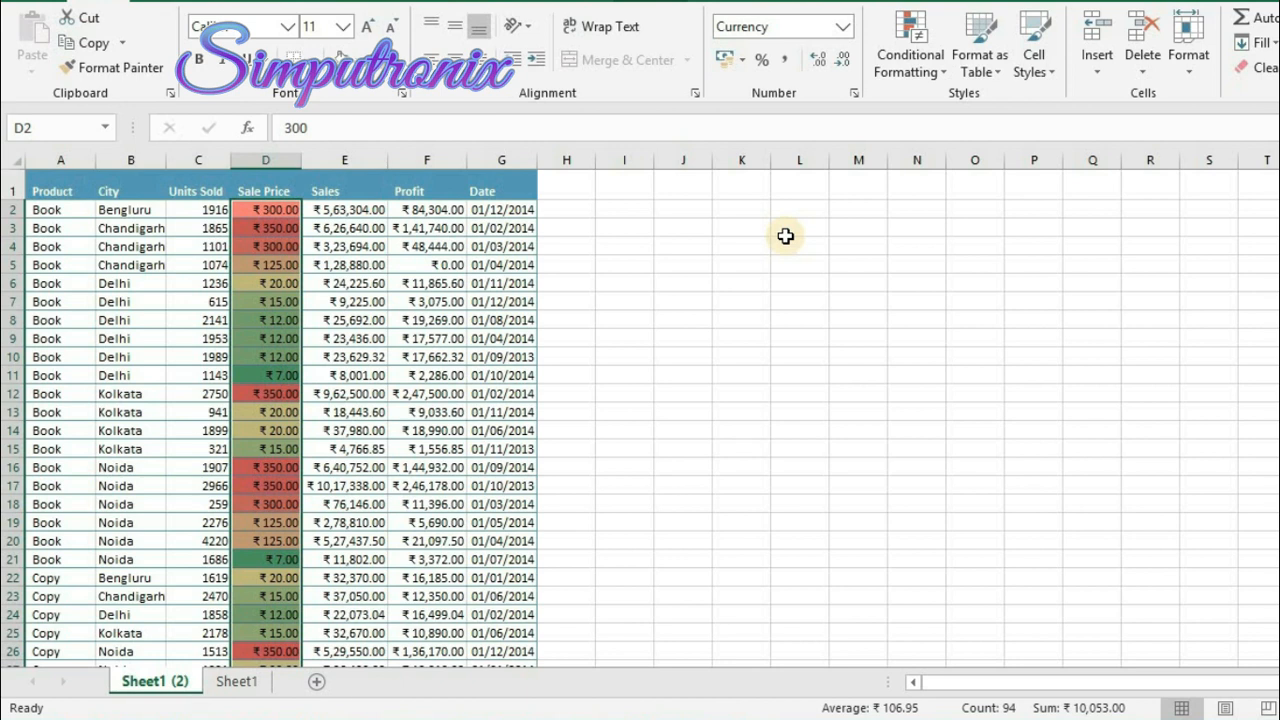
Clear the color scale rule from the selected Sale Price cells.
left_click(908, 60)
mouse_move(940, 363)
left_click(1078, 364)
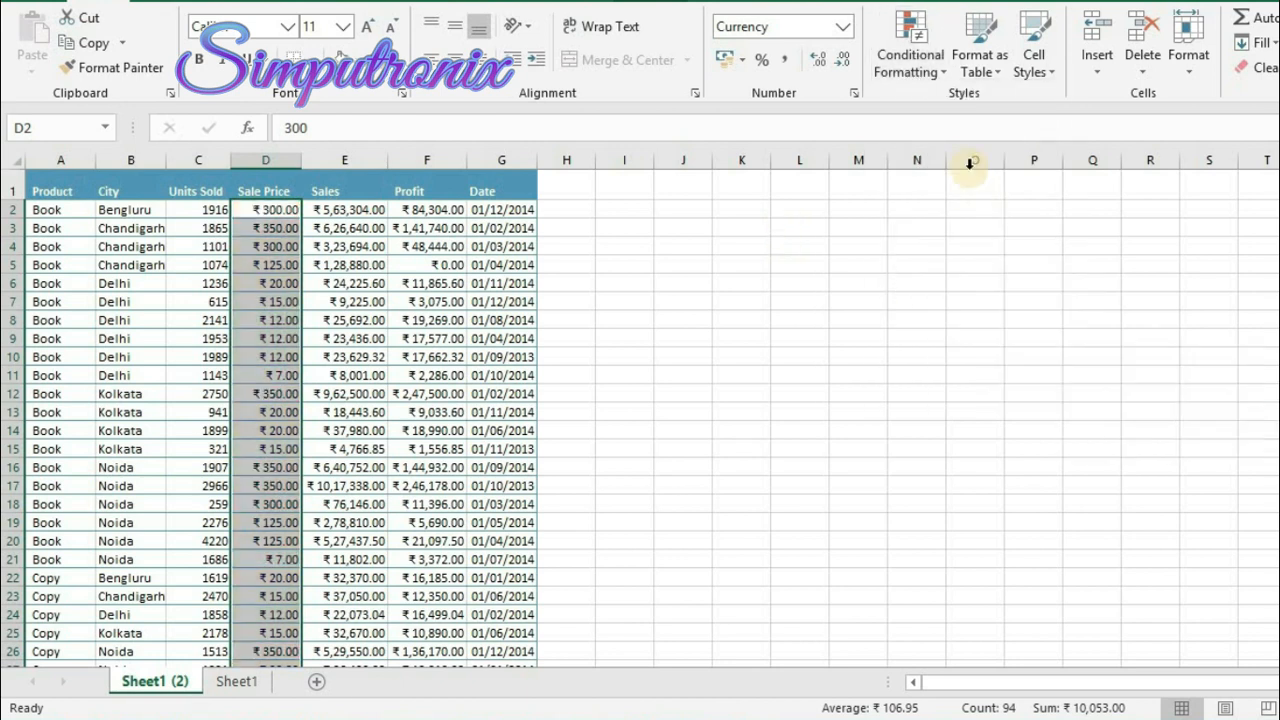
Apply the Directional icon set with three colored arrows to the selected Sale Price values.
left_click(930, 66)
mouse_move(959, 292)
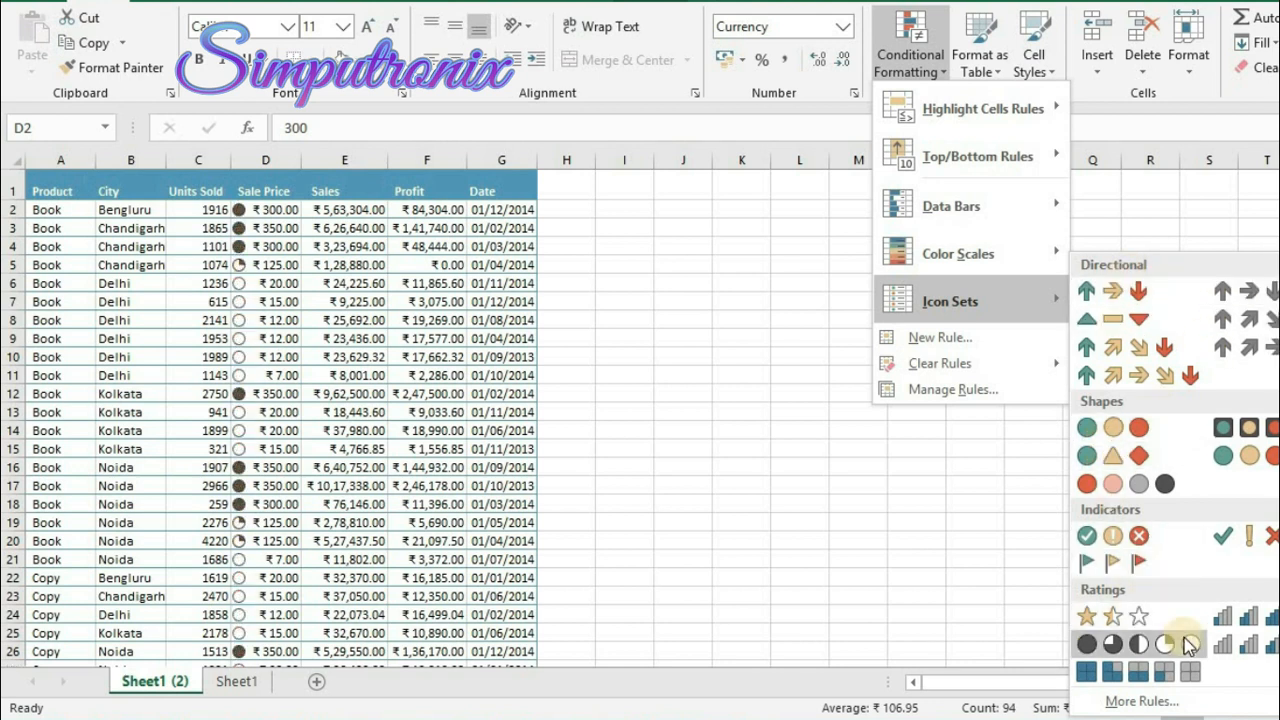
left_click(1118, 293)
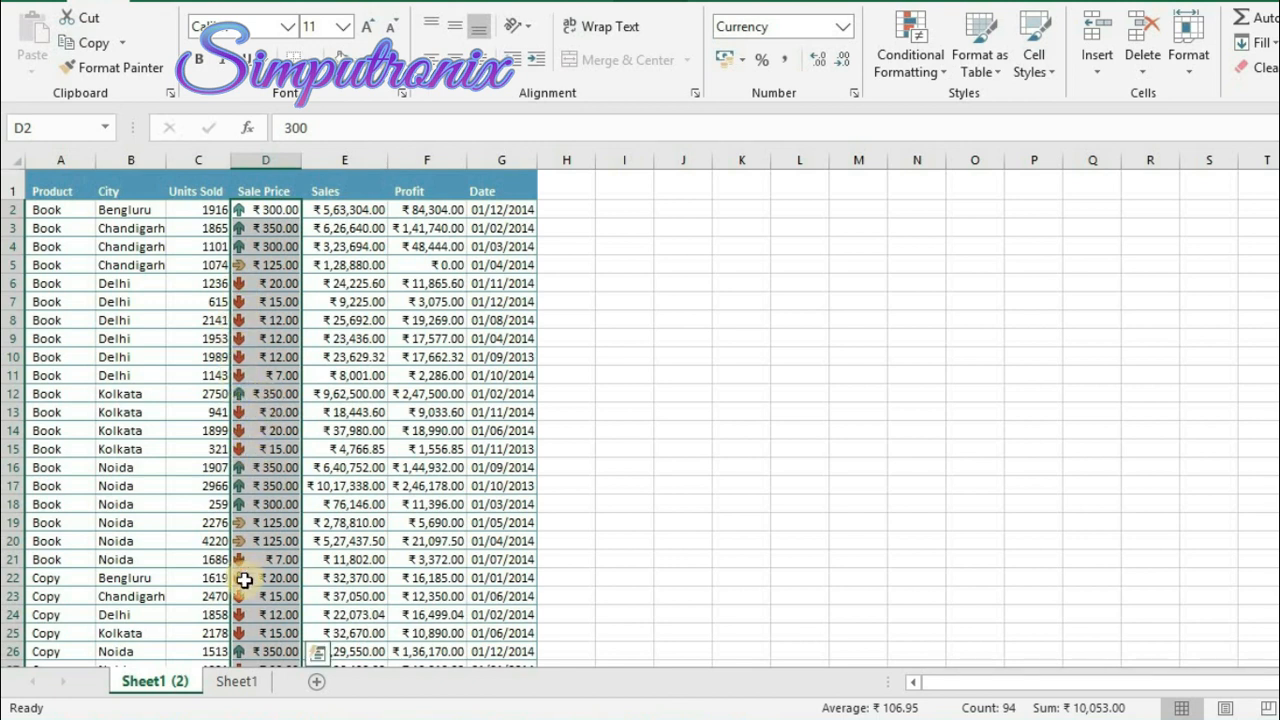
Switch the Sale Price icons to the four-color traffic light circles and then to the three-star Ratings set.
left_click(905, 78)
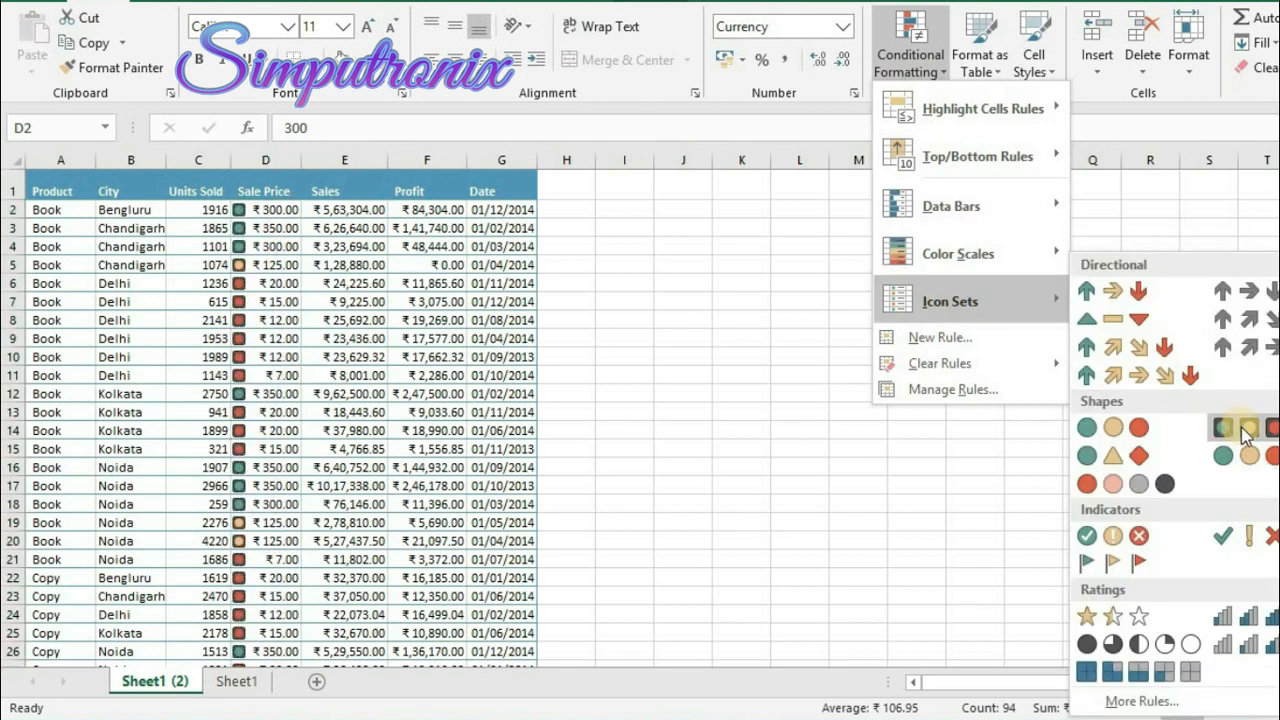
left_click(1250, 452)
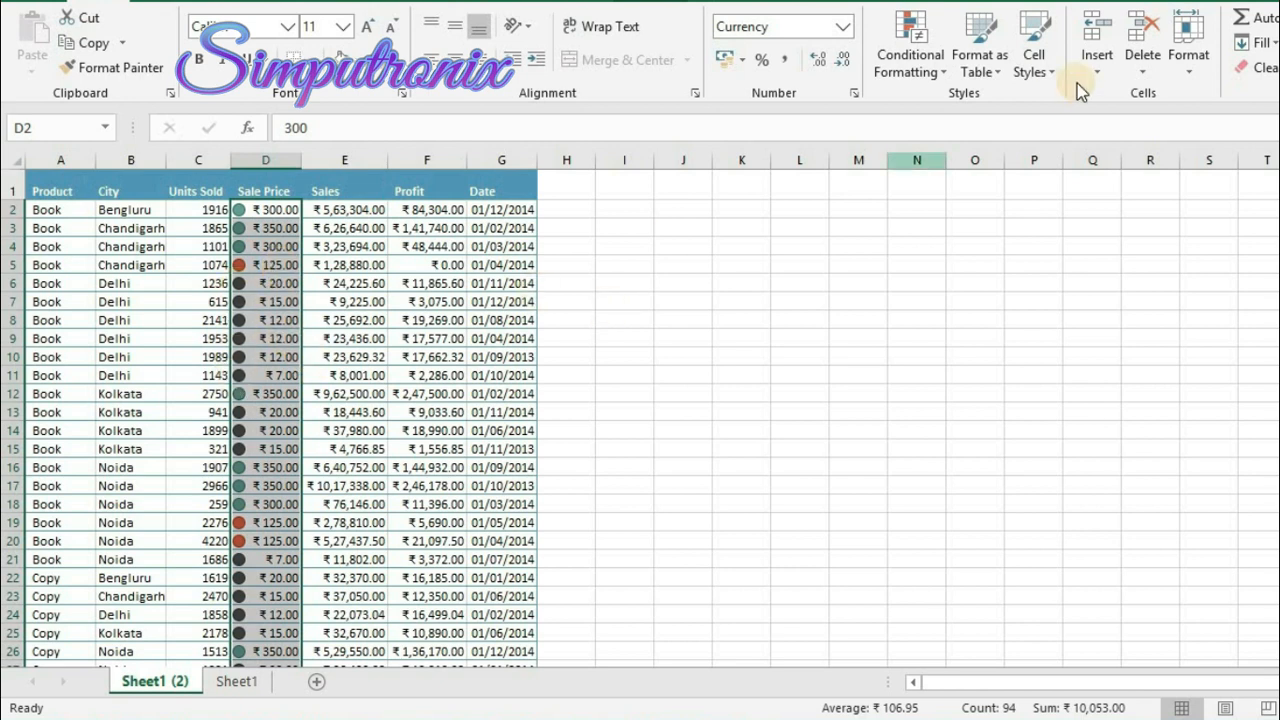
left_click(910, 58)
mouse_move(938, 301)
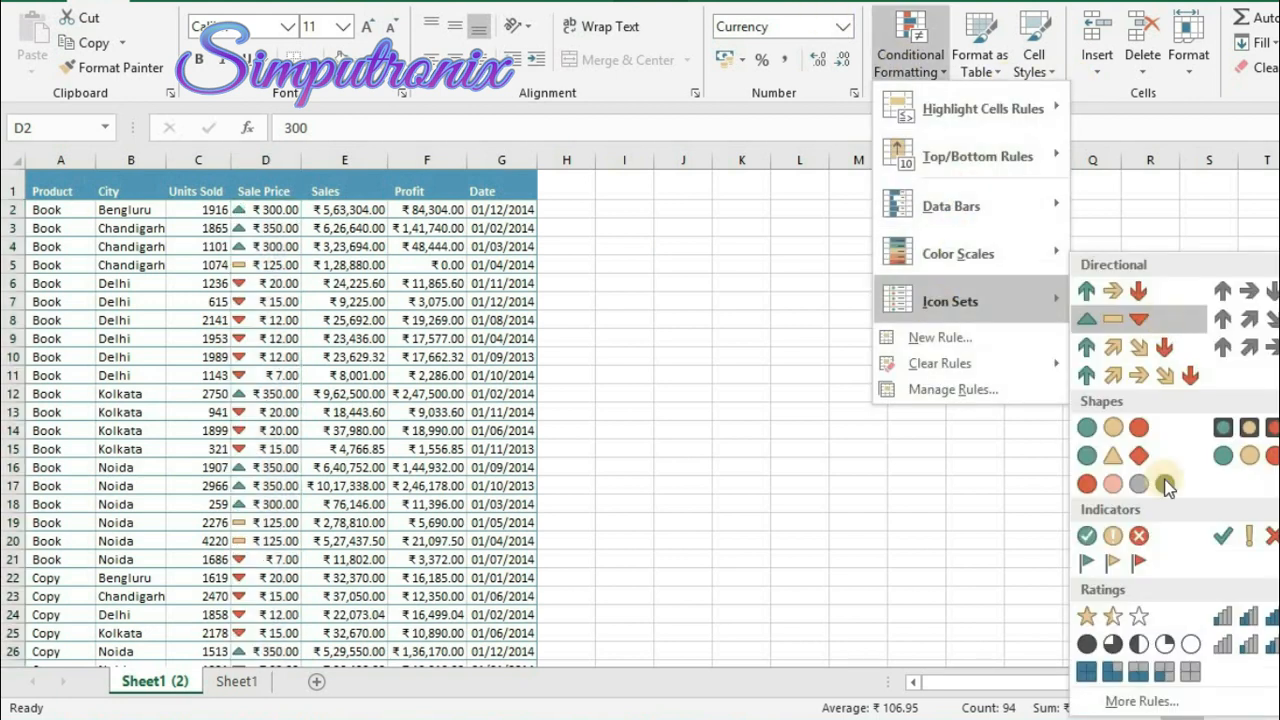
left_click(1123, 614)
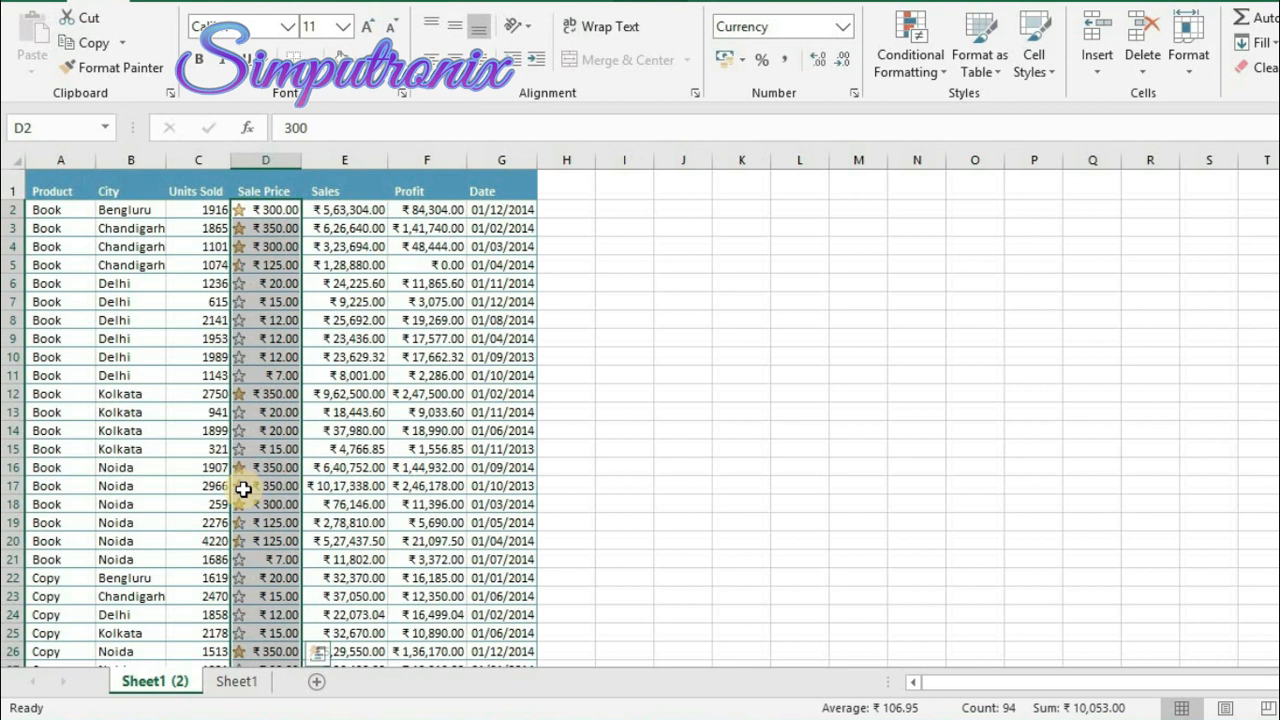
Clear the icon set rules from the selected Sale Price cells.
left_click(910, 60)
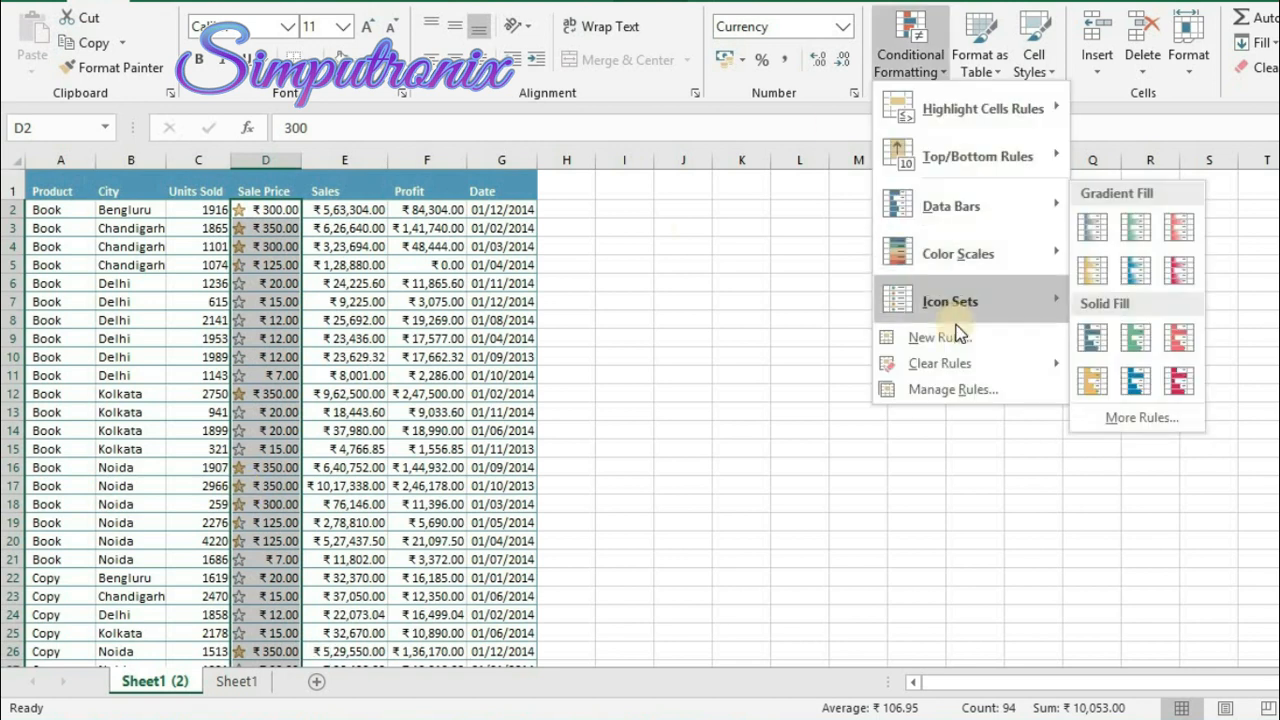
mouse_move(945, 363)
left_click(1163, 372)
Examine the rule types and format styles for a new rule in the Conditional Formatting Rules Manager without creating one.
left_click(925, 67)
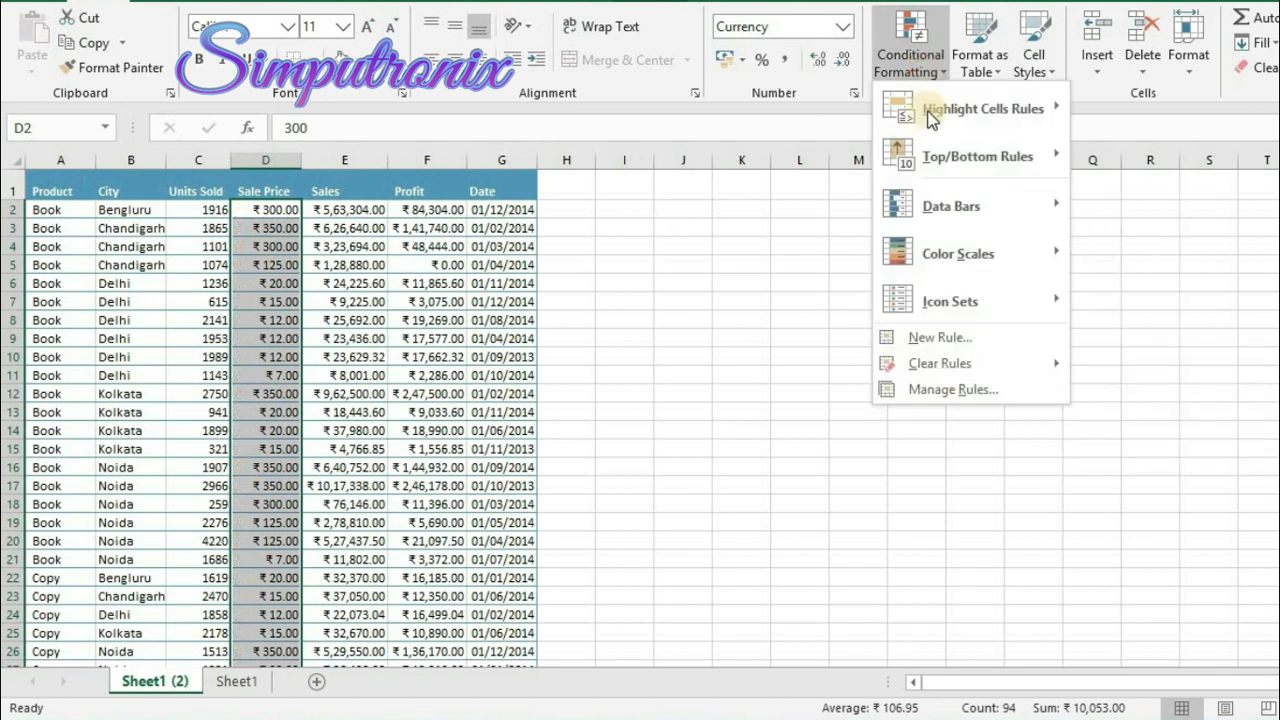
mouse_move(947, 292)
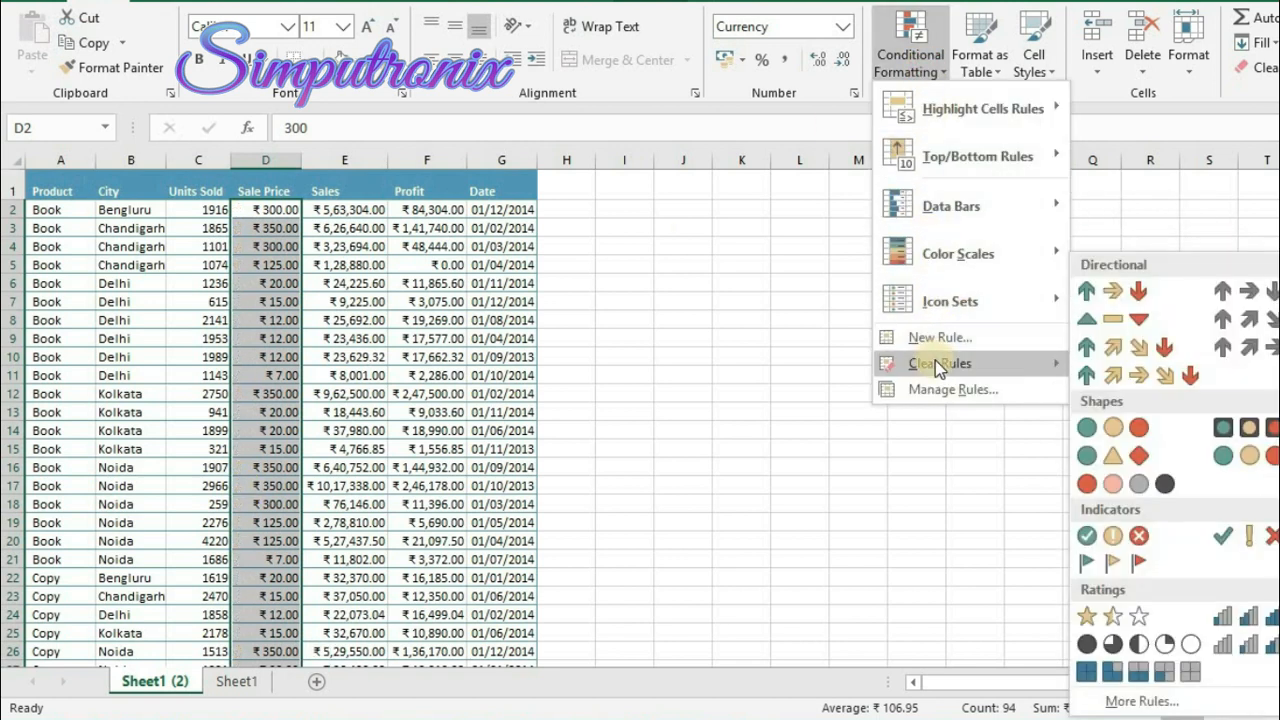
mouse_move(935, 360)
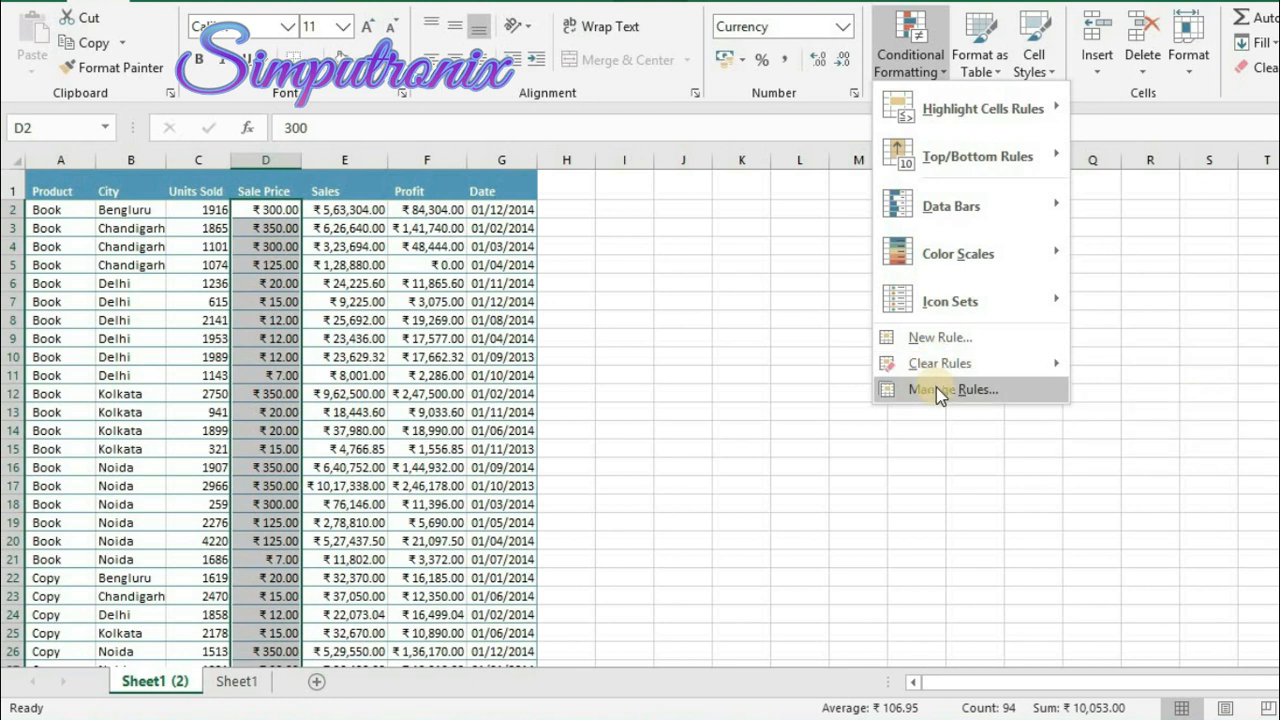
left_click(936, 389)
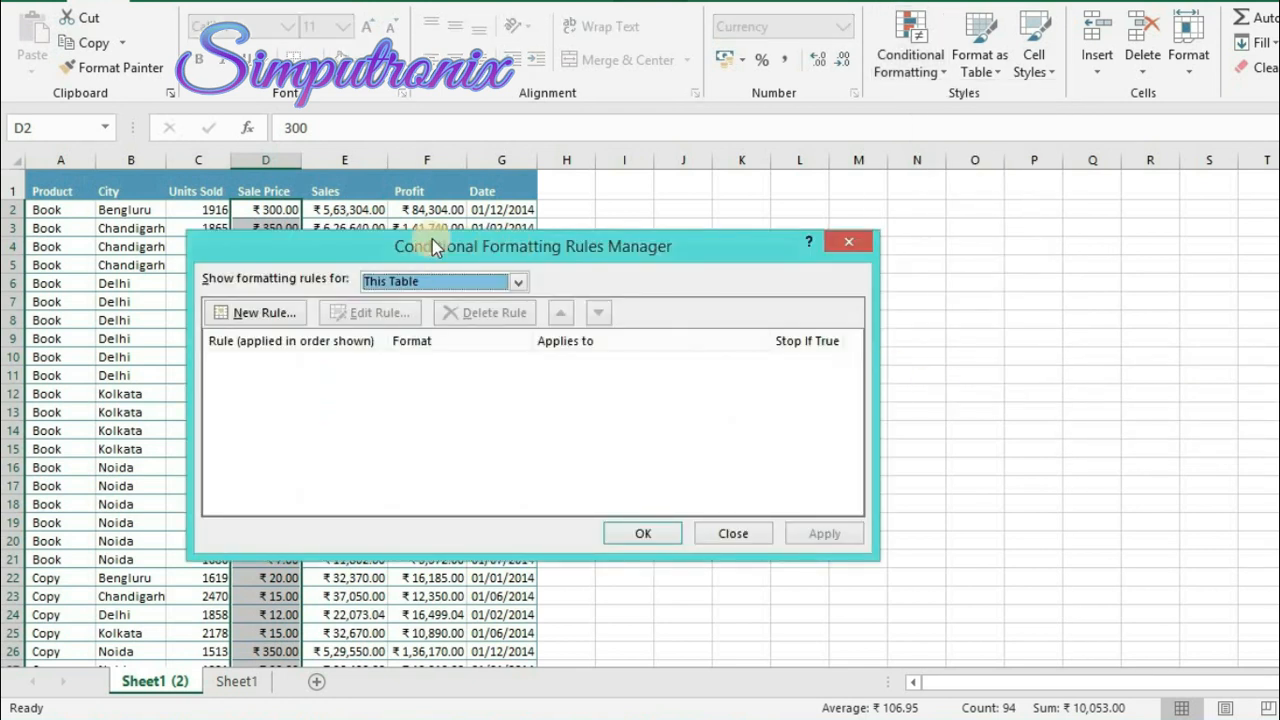
left_click_drag(432, 239, 340, 360)
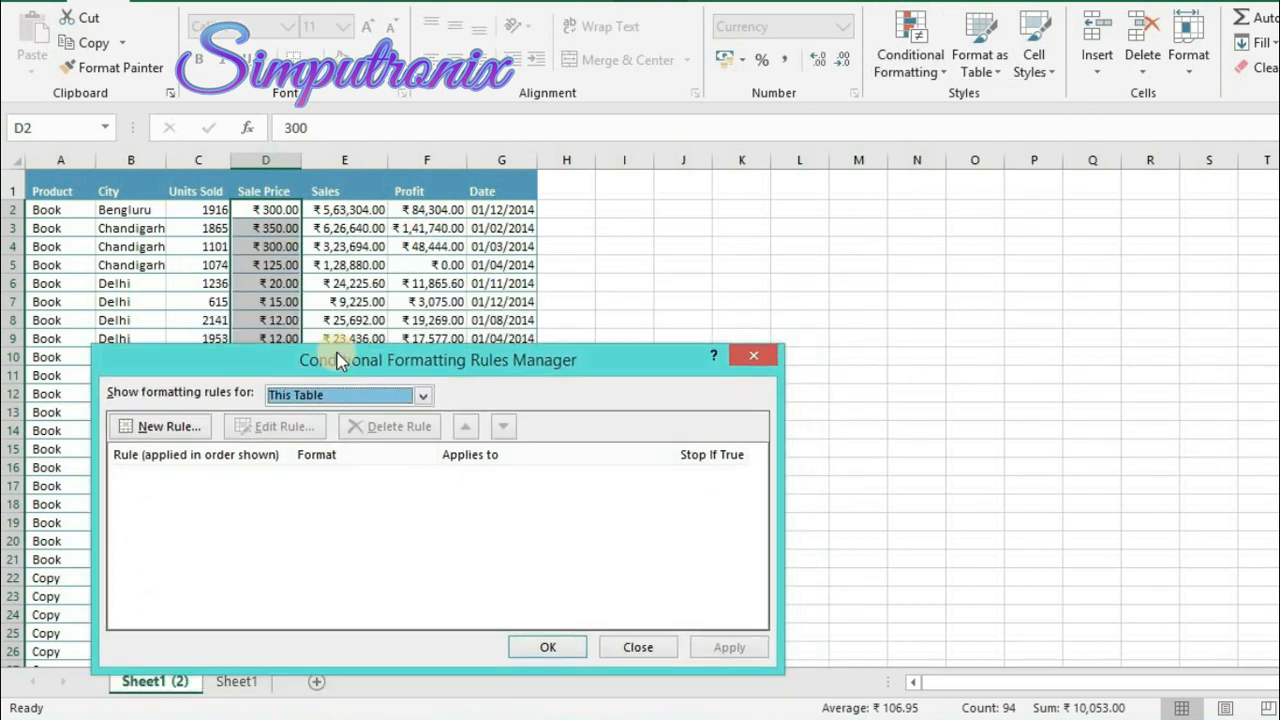
left_click(177, 422)
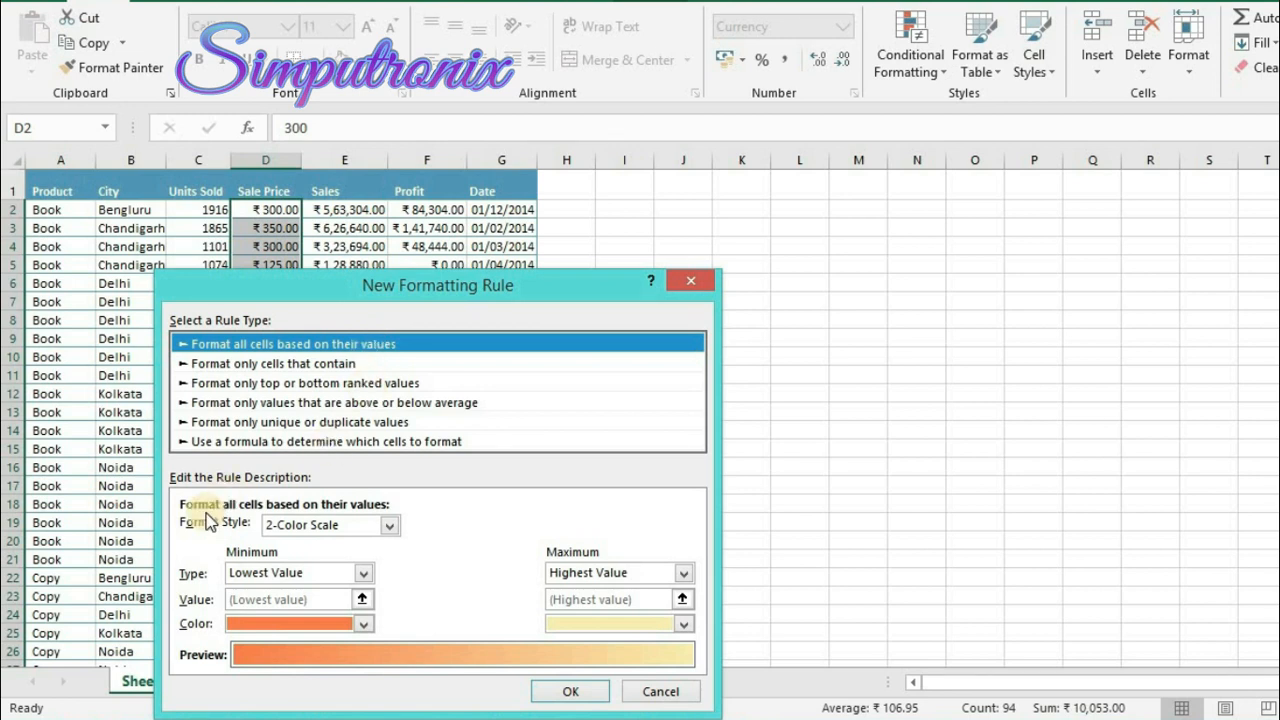
left_click(325, 530)
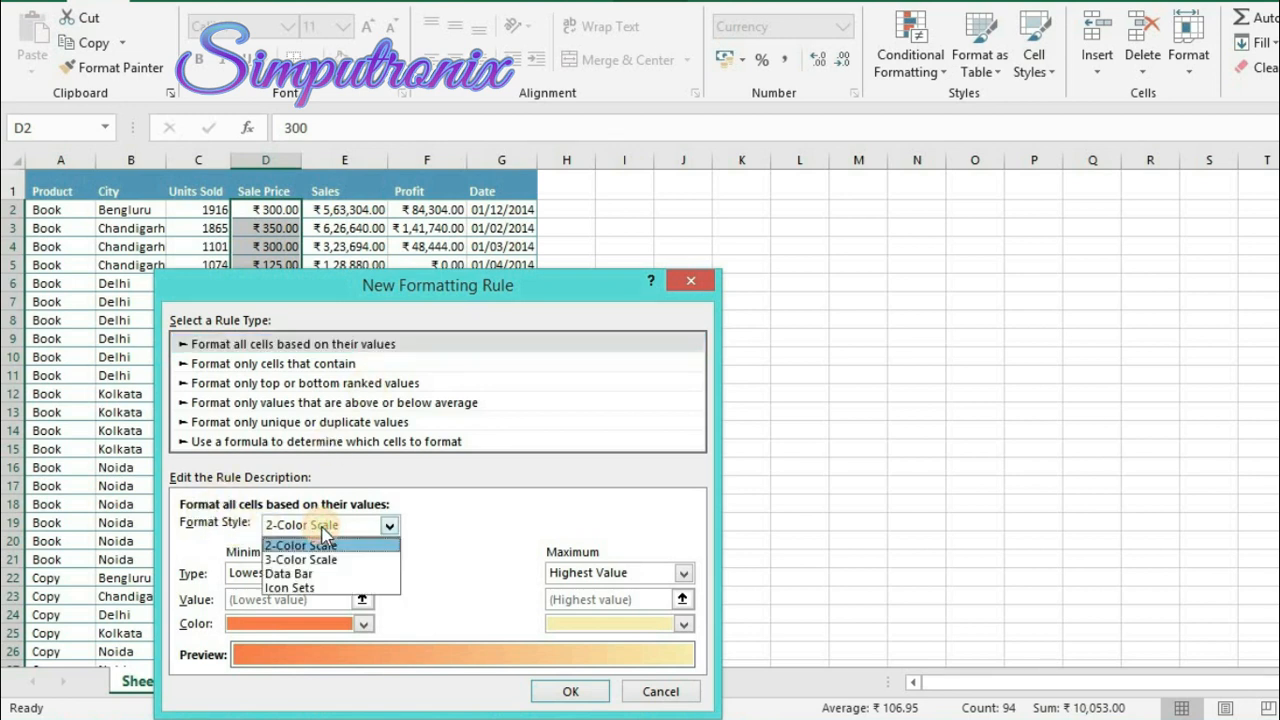
left_click(323, 532)
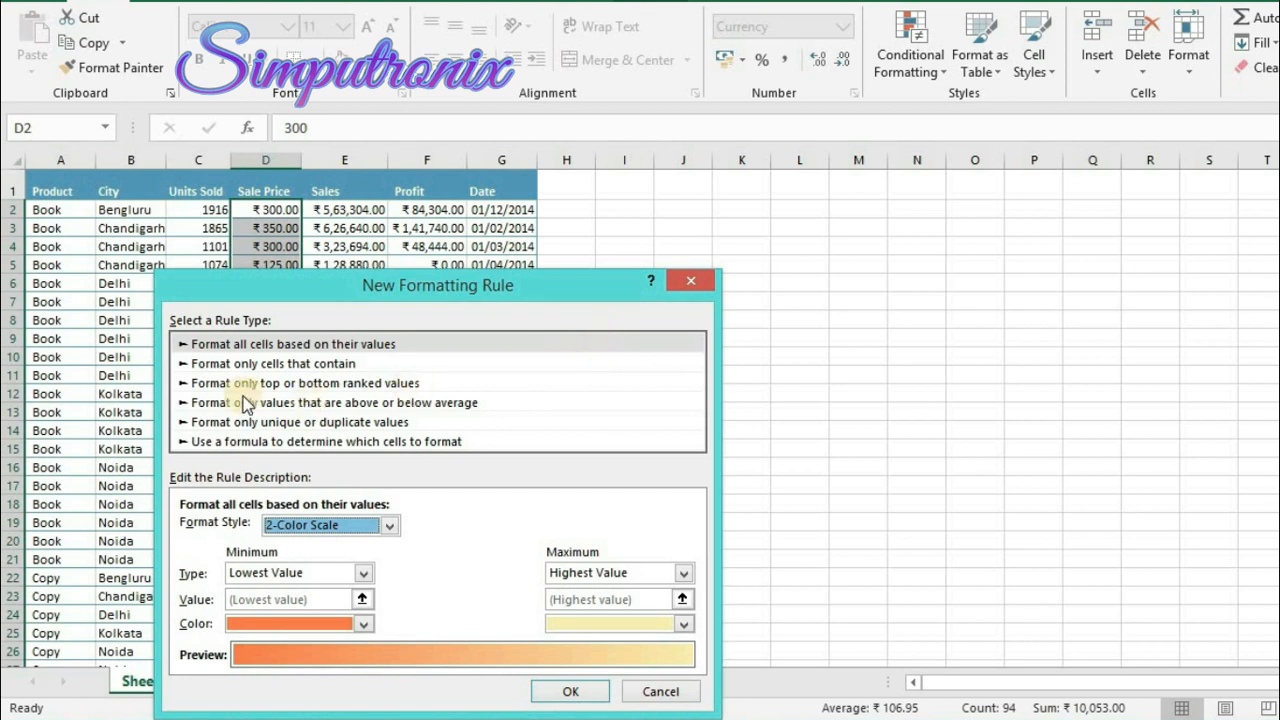
left_click(181, 363)
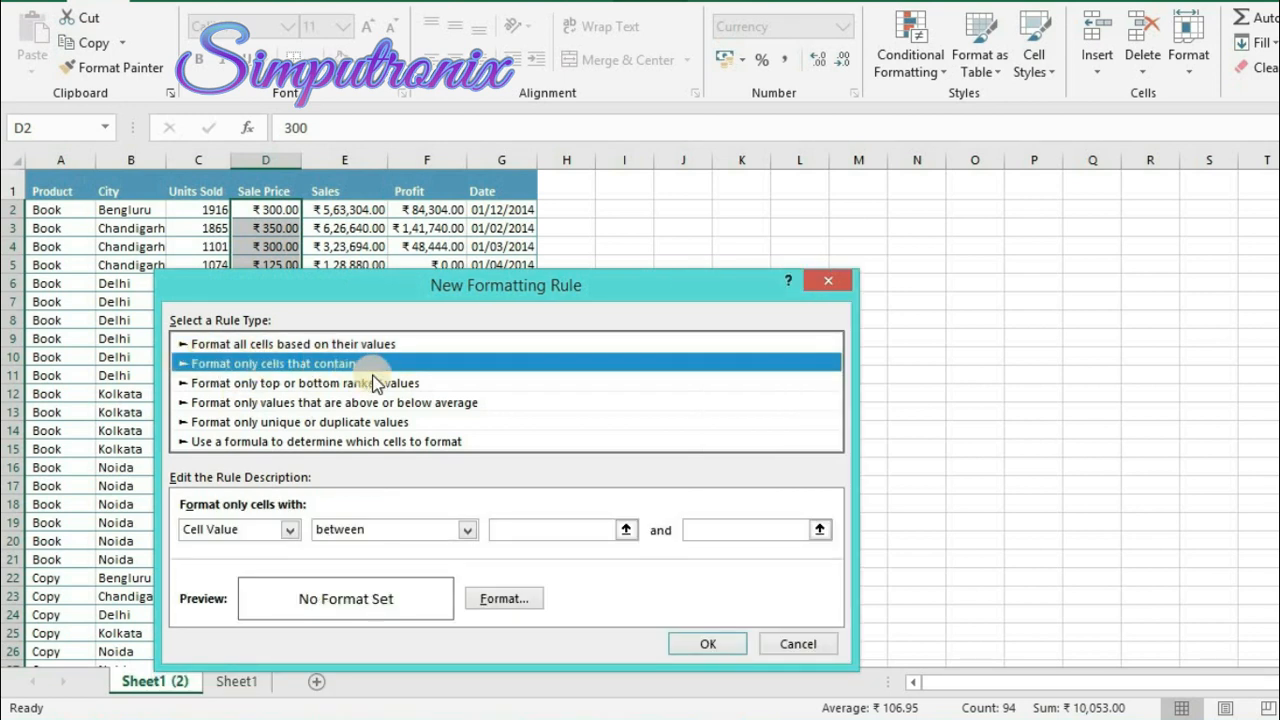
key("Escape")
Select all Units Sold values from C2 down to the last data row.
left_click_drag(198, 210, 177, 663)
scroll(270, 420, "up", 4)
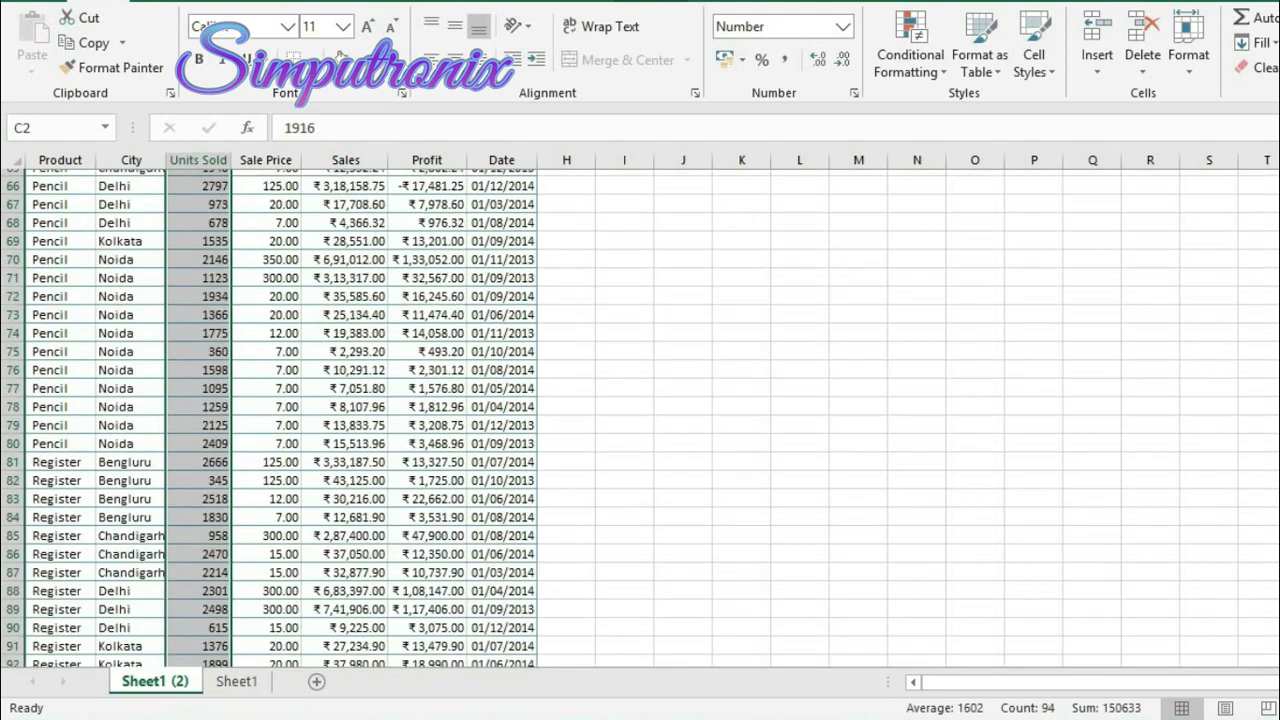
scroll(640, 420, "up", 20)
Set up a new conditional formatting rule on the Units Sold cells for cell values between 50 and 1000.
left_click(897, 37)
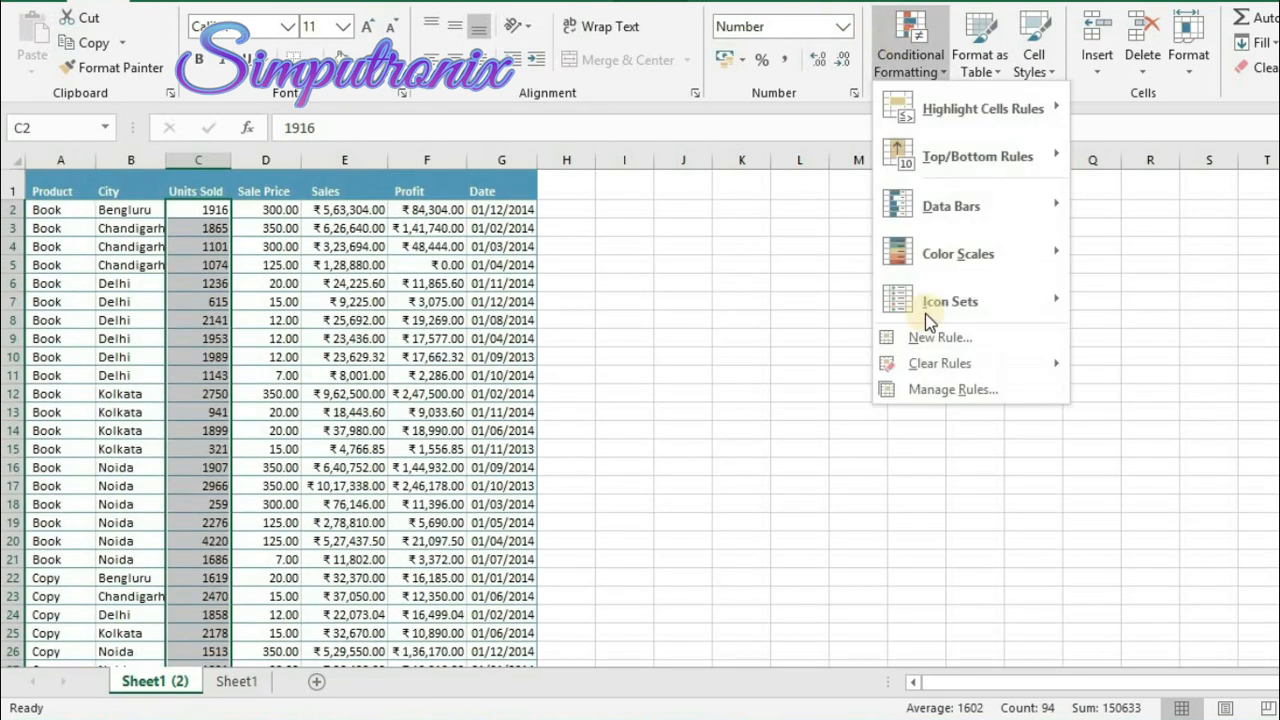
left_click(932, 387)
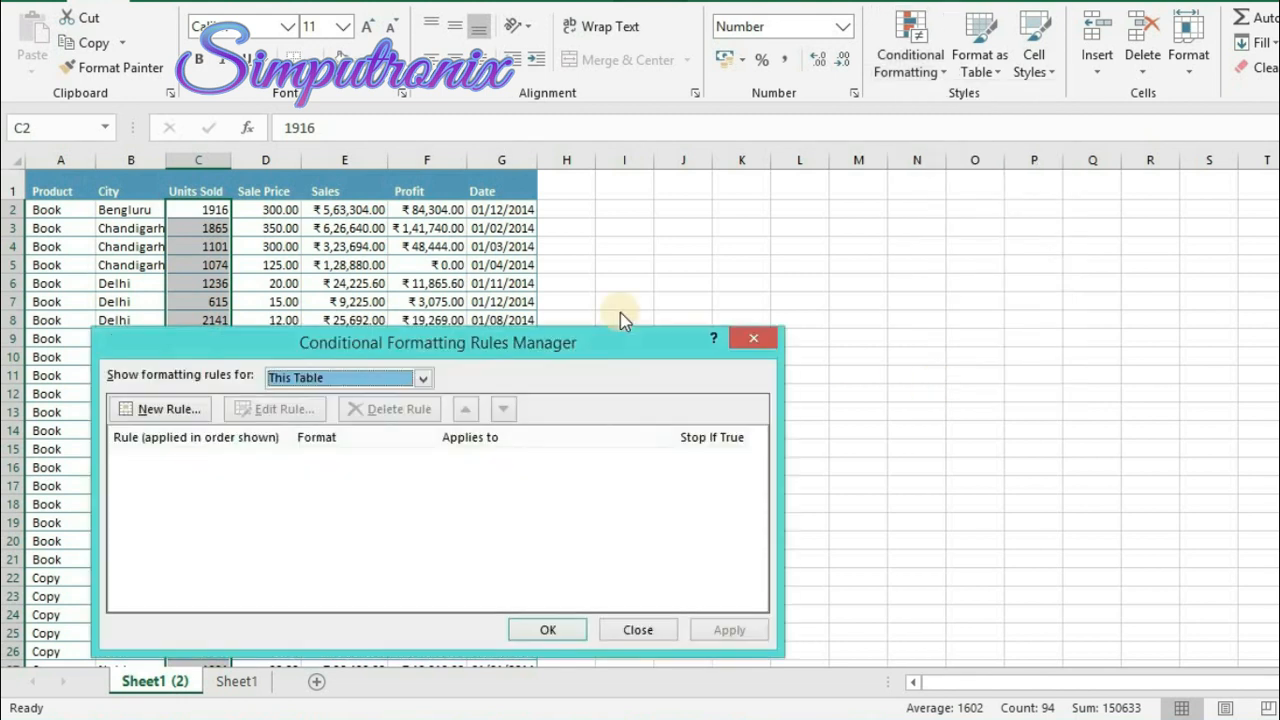
left_click_drag(345, 350, 494, 350)
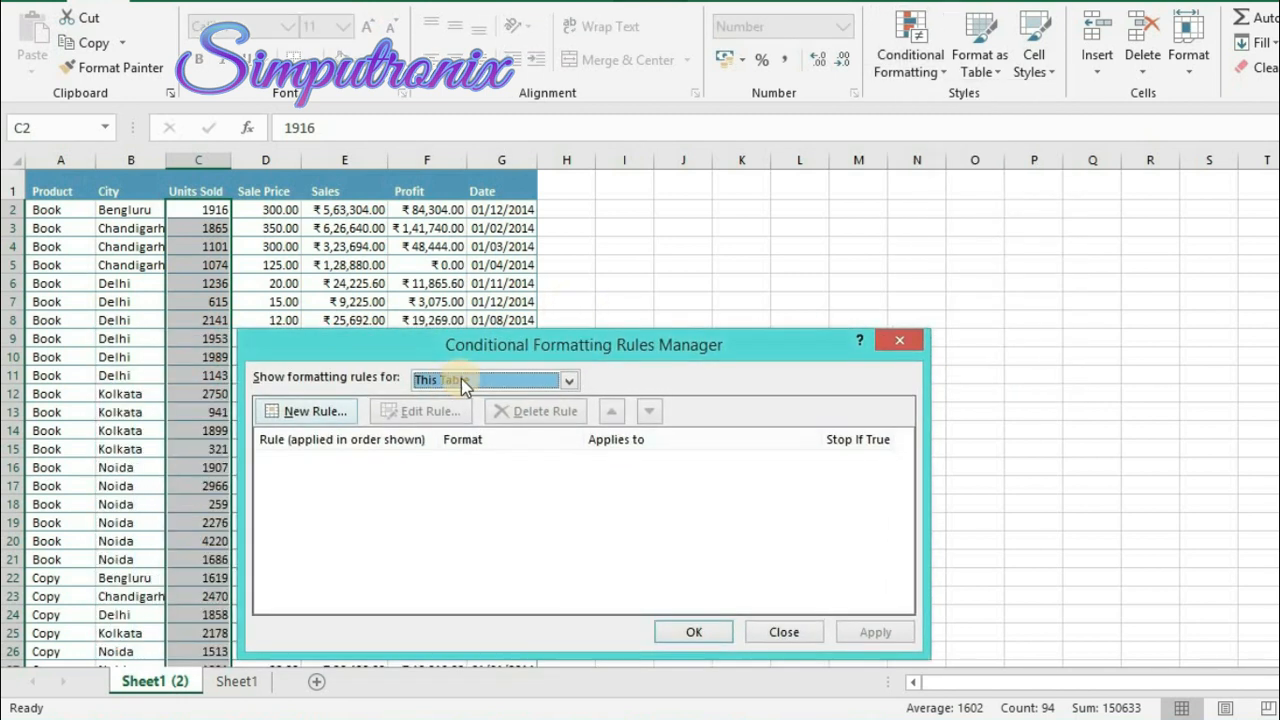
left_click(288, 420)
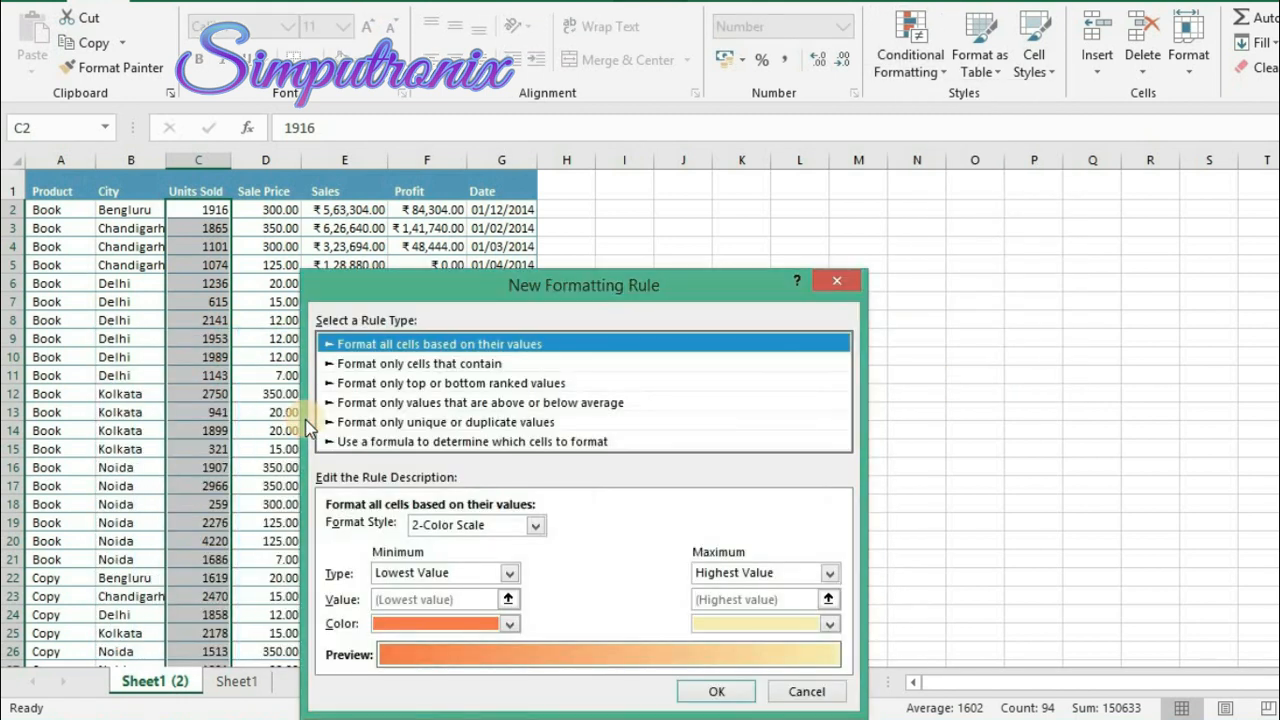
left_click(365, 364)
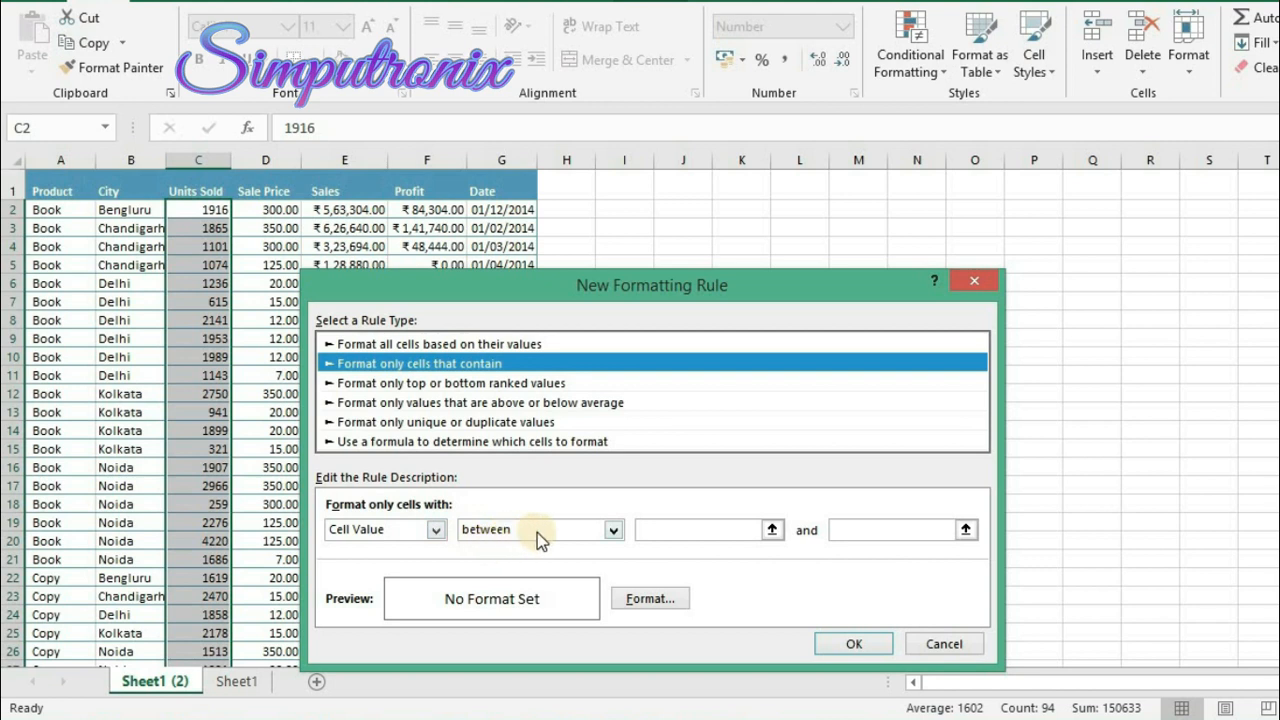
left_click(670, 532)
type("5")
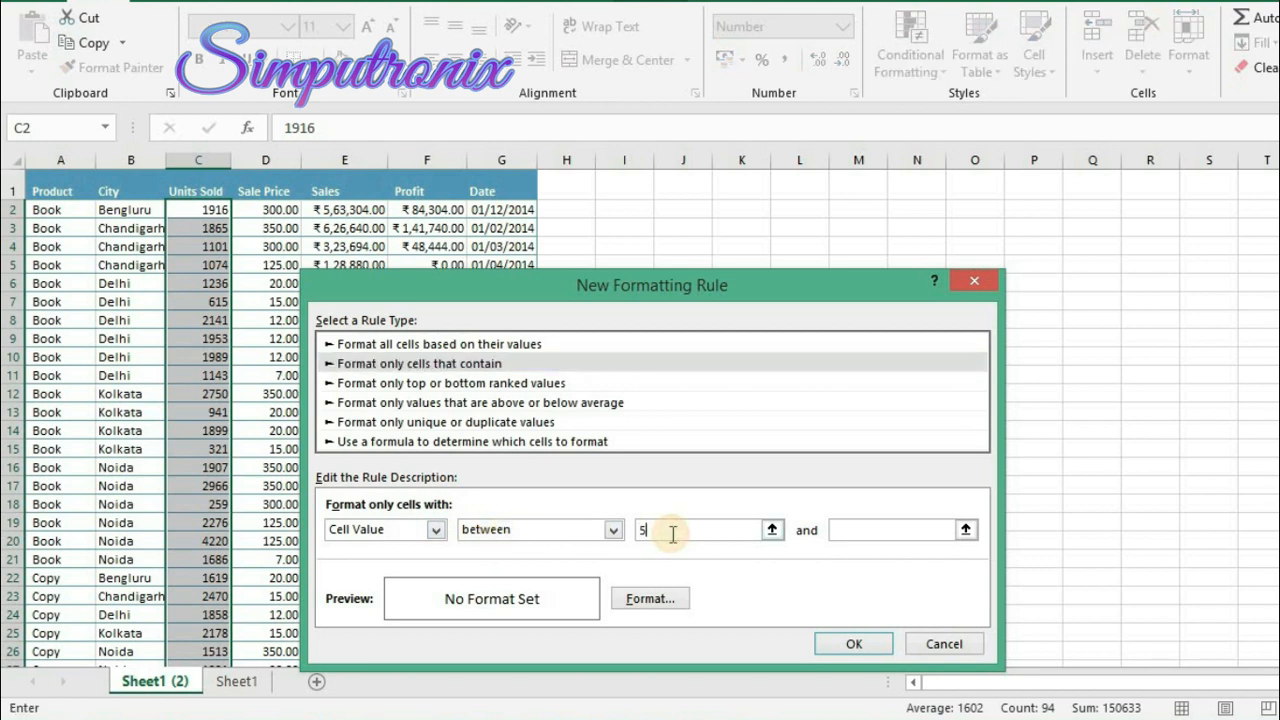
type("0")
left_click(843, 531)
type("100")
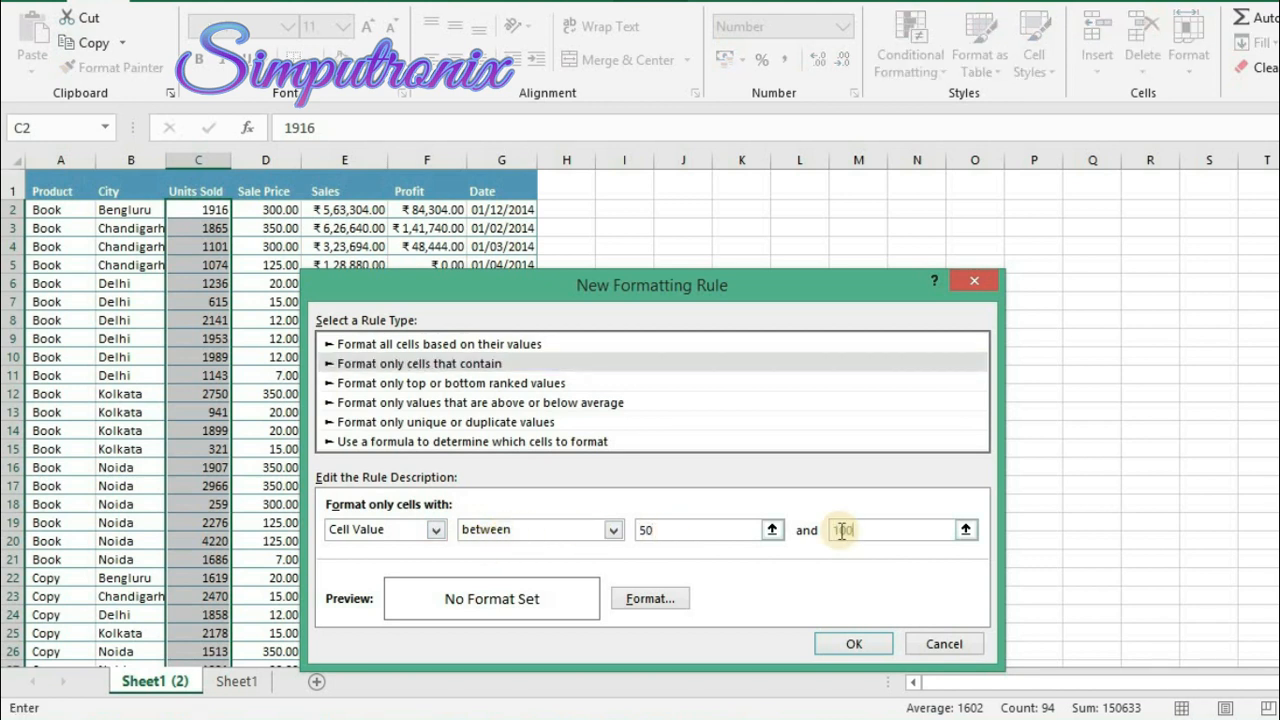
Give the between rule a bold red font and apply it to the Units Sold cells.
left_click(652, 597)
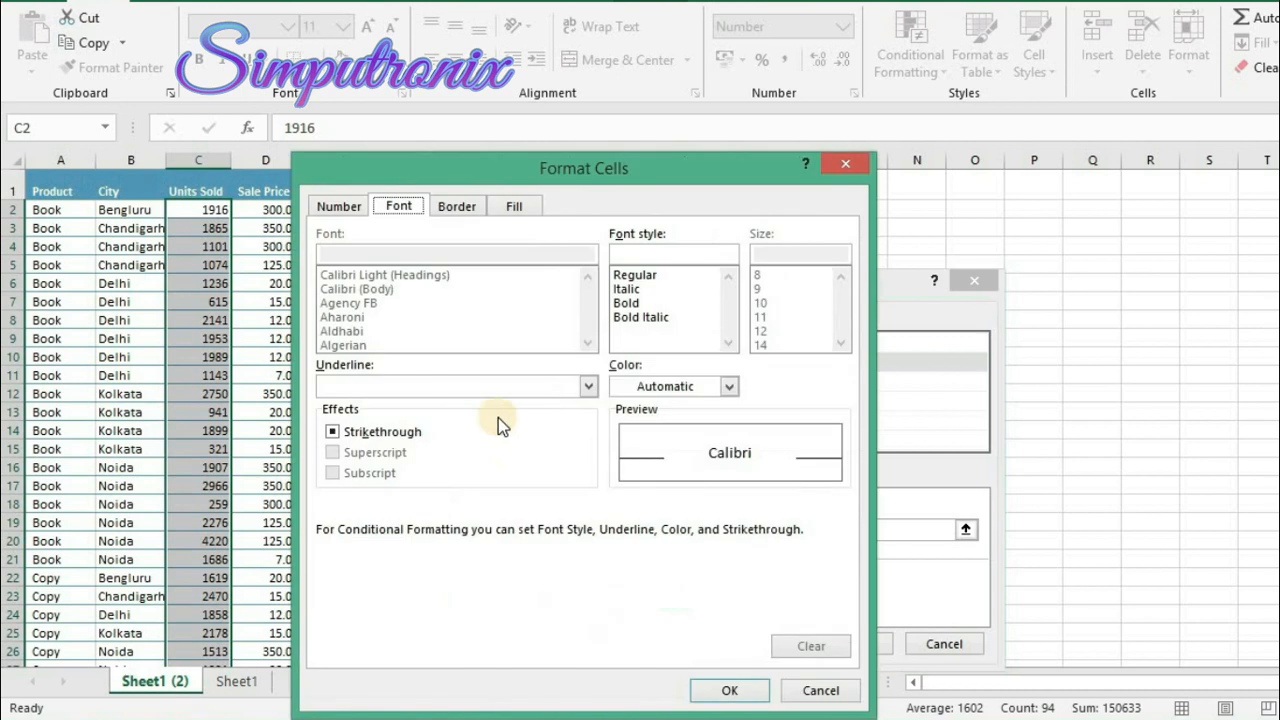
left_click(648, 303)
left_click(729, 386)
left_click(626, 579)
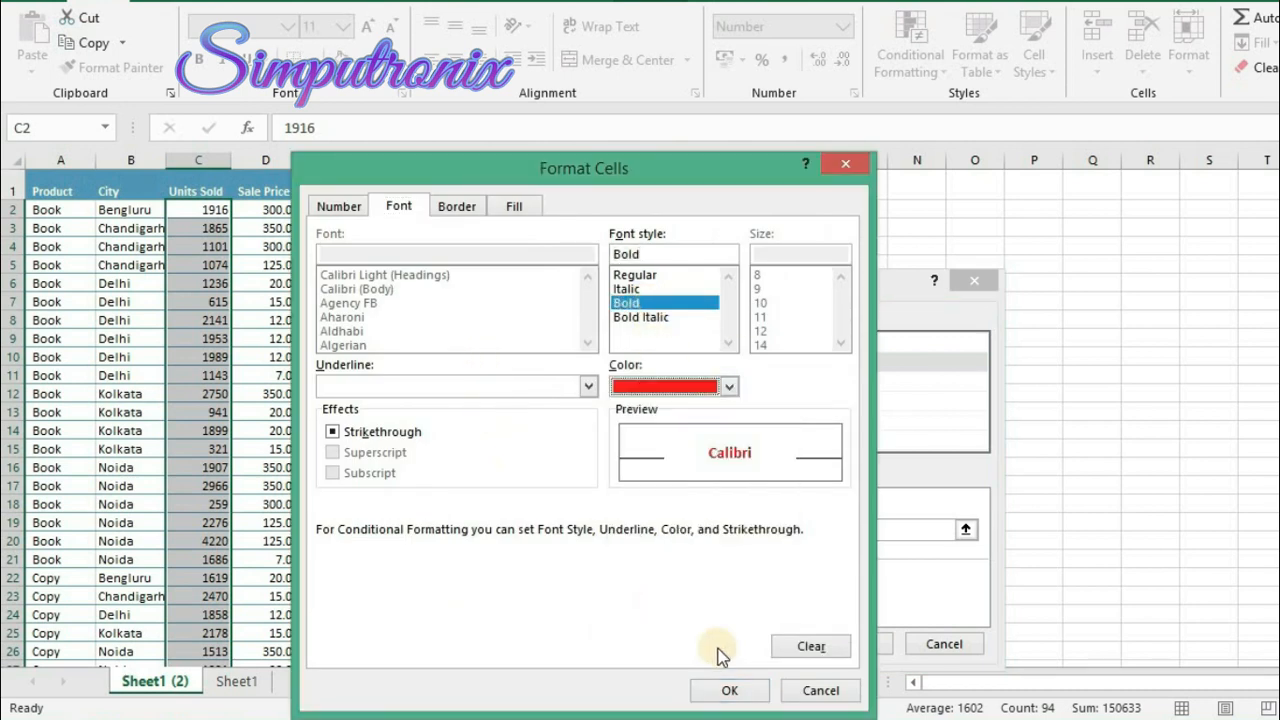
left_click(736, 692)
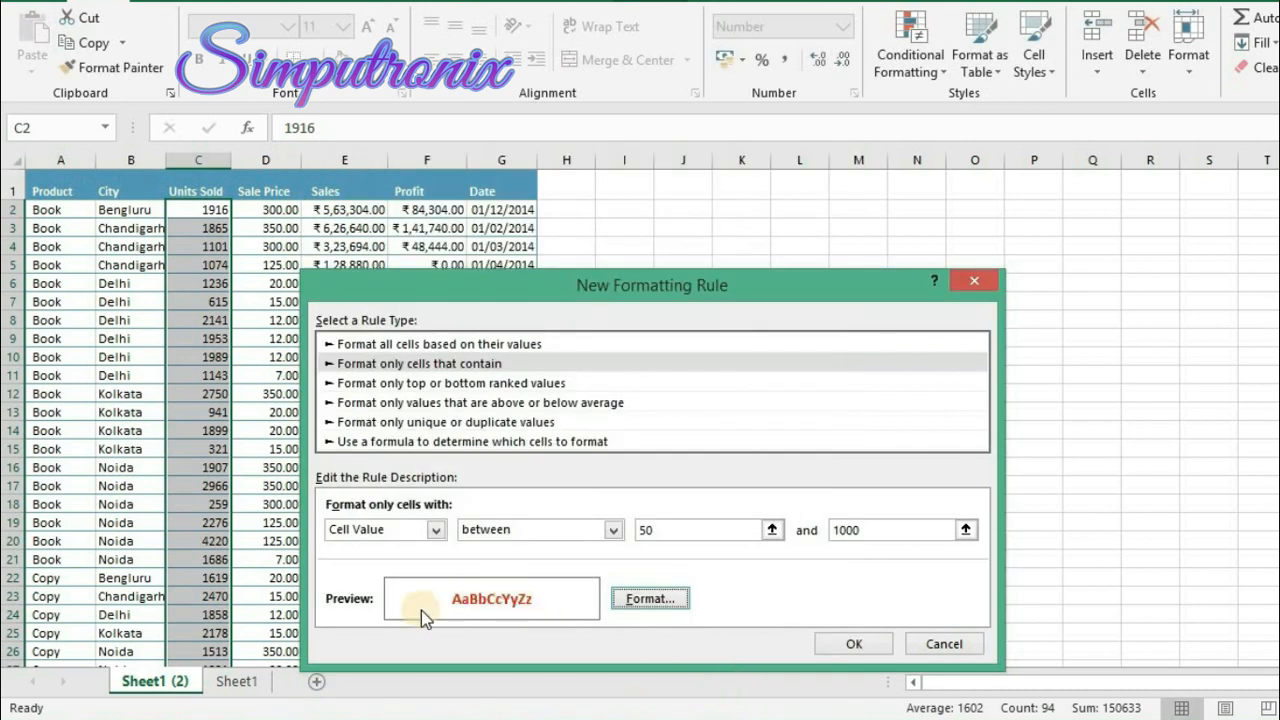
left_click(867, 646)
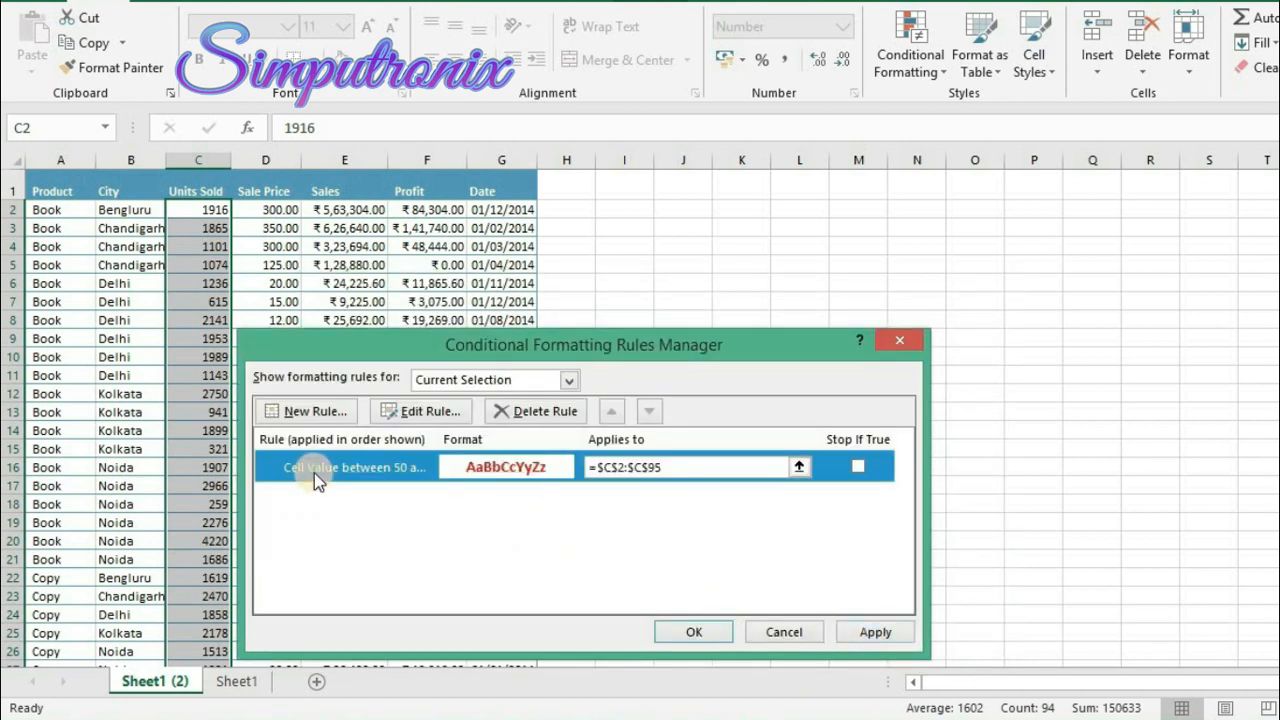
left_click(875, 632)
left_click(695, 632)
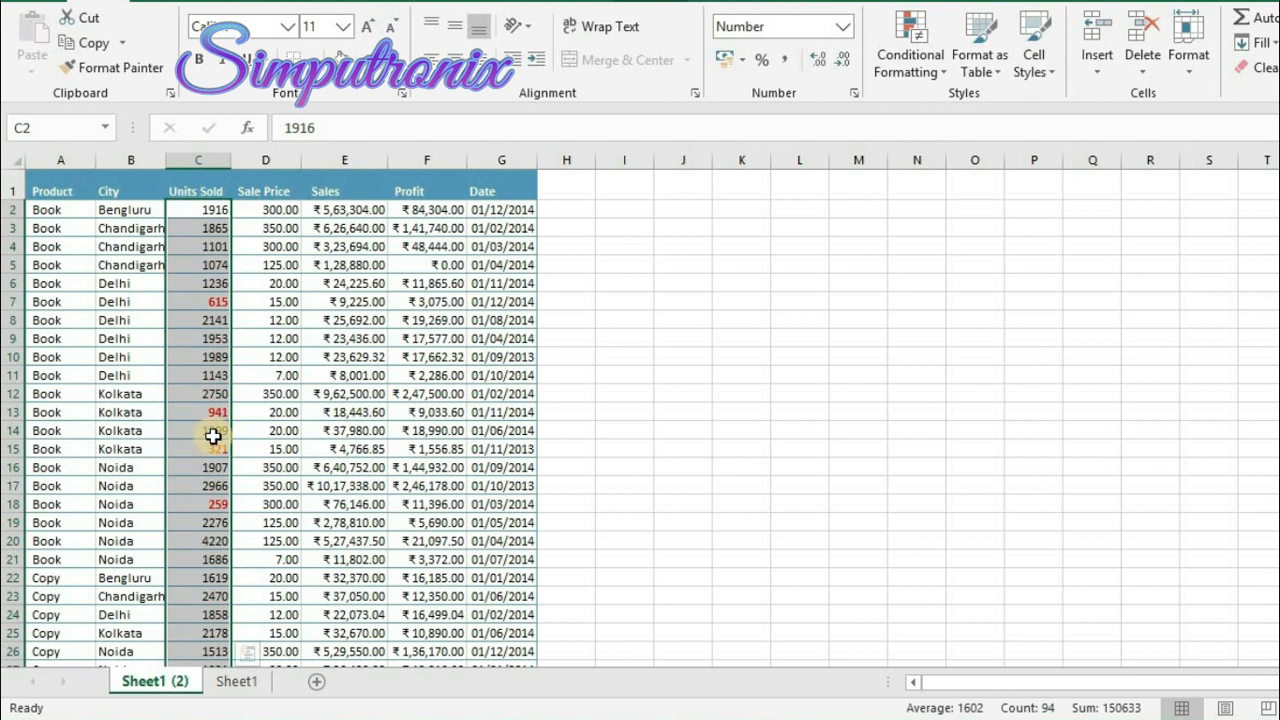
Clear the conditional formatting rules from the selected Units Sold cells.
left_click(910, 60)
mouse_move(1128, 369)
left_click(1223, 369)
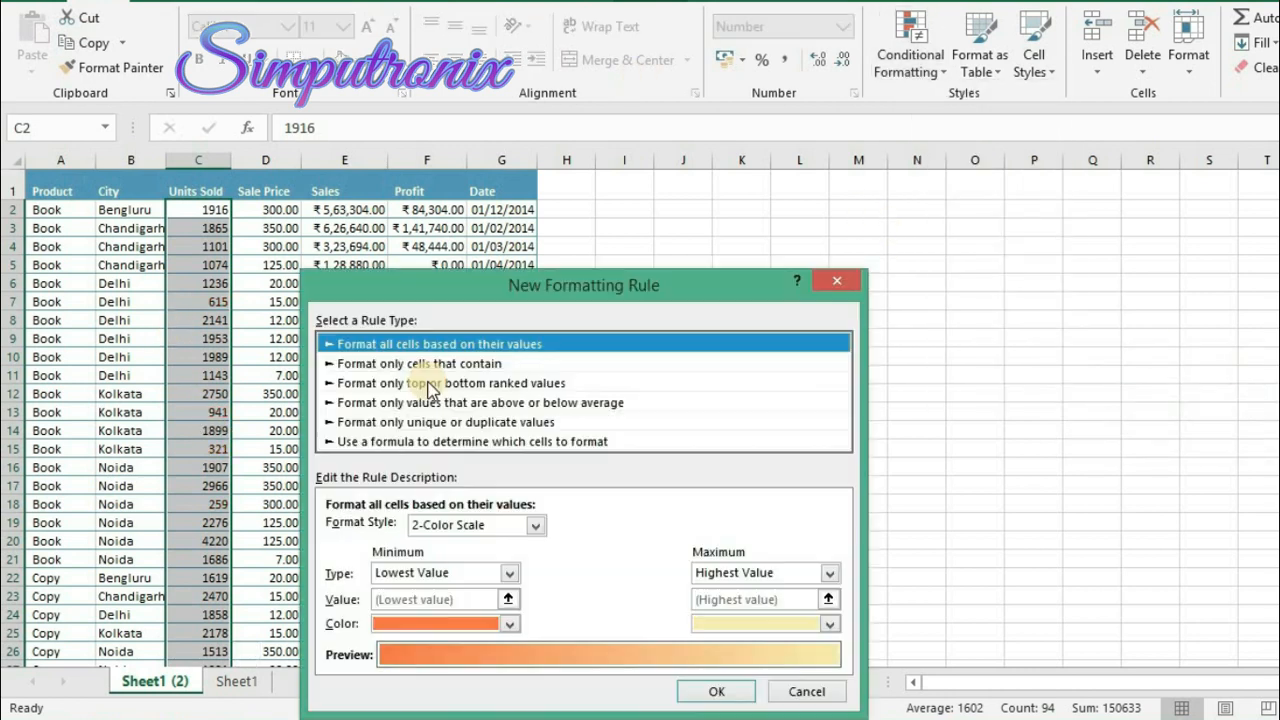
Set up a new rule that formats only Units Sold cell values less than or equal to 600.
left_click(452, 383)
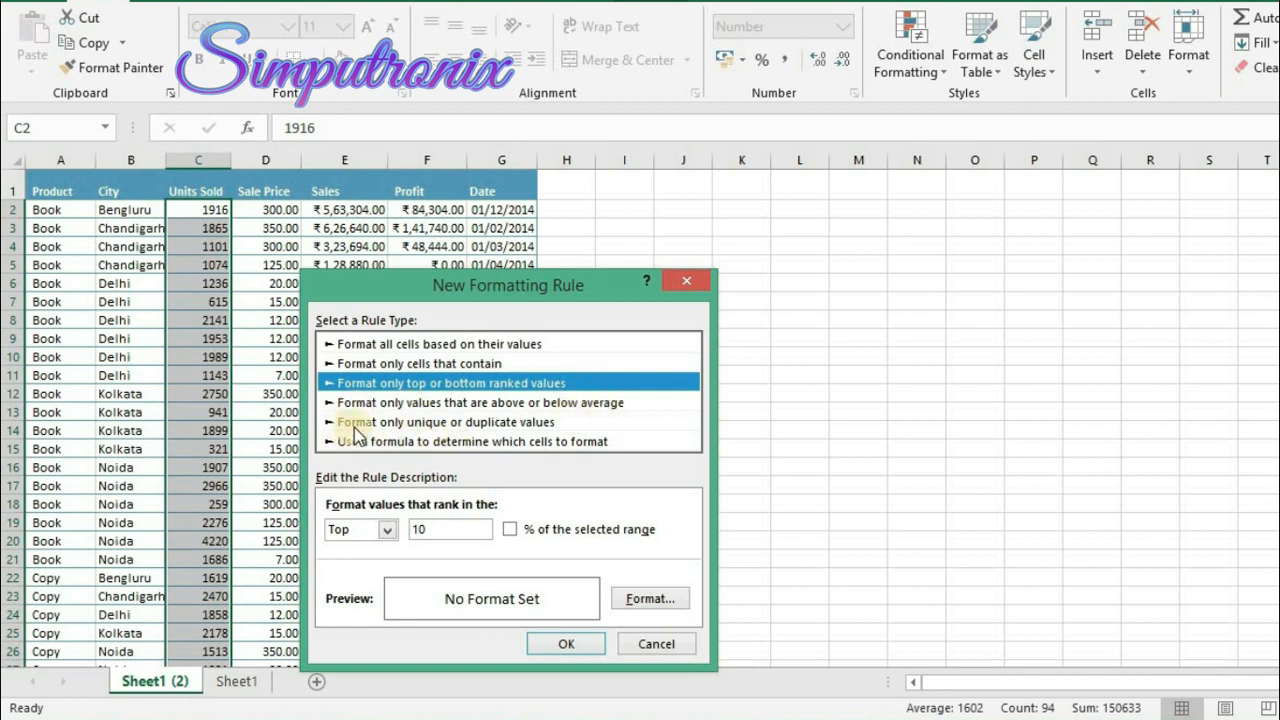
left_click(460, 441)
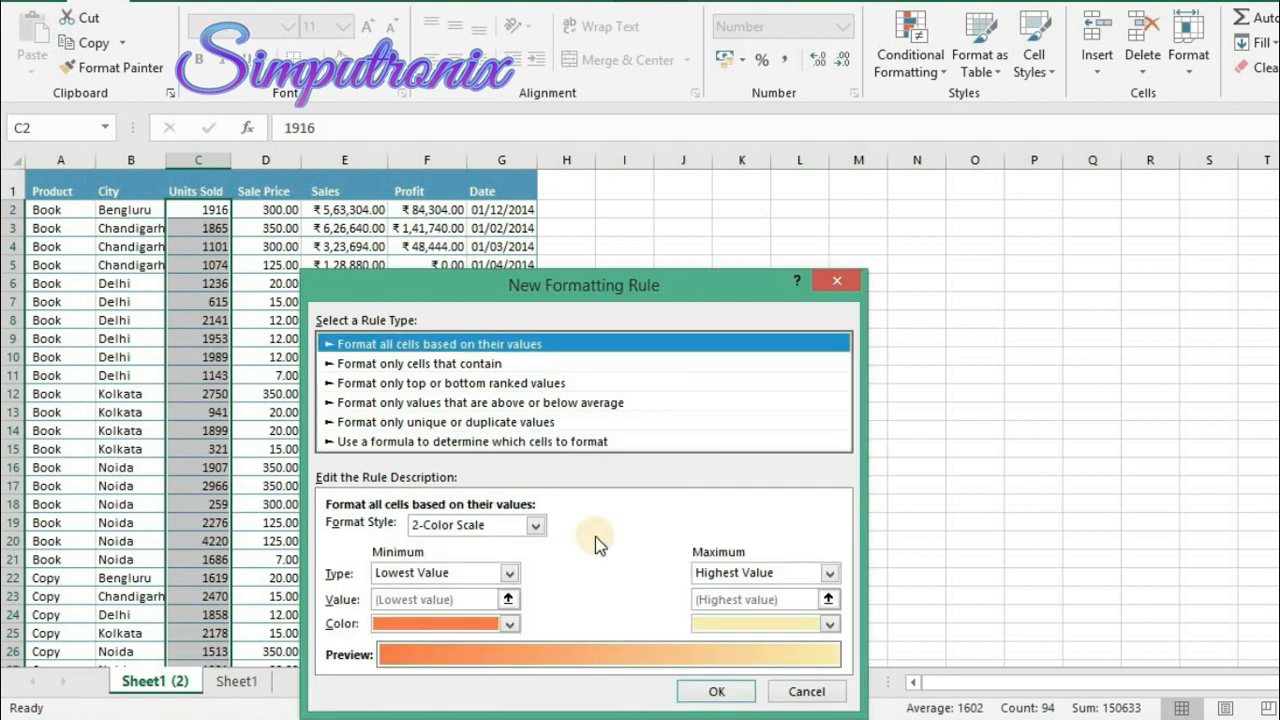
left_click(445, 366)
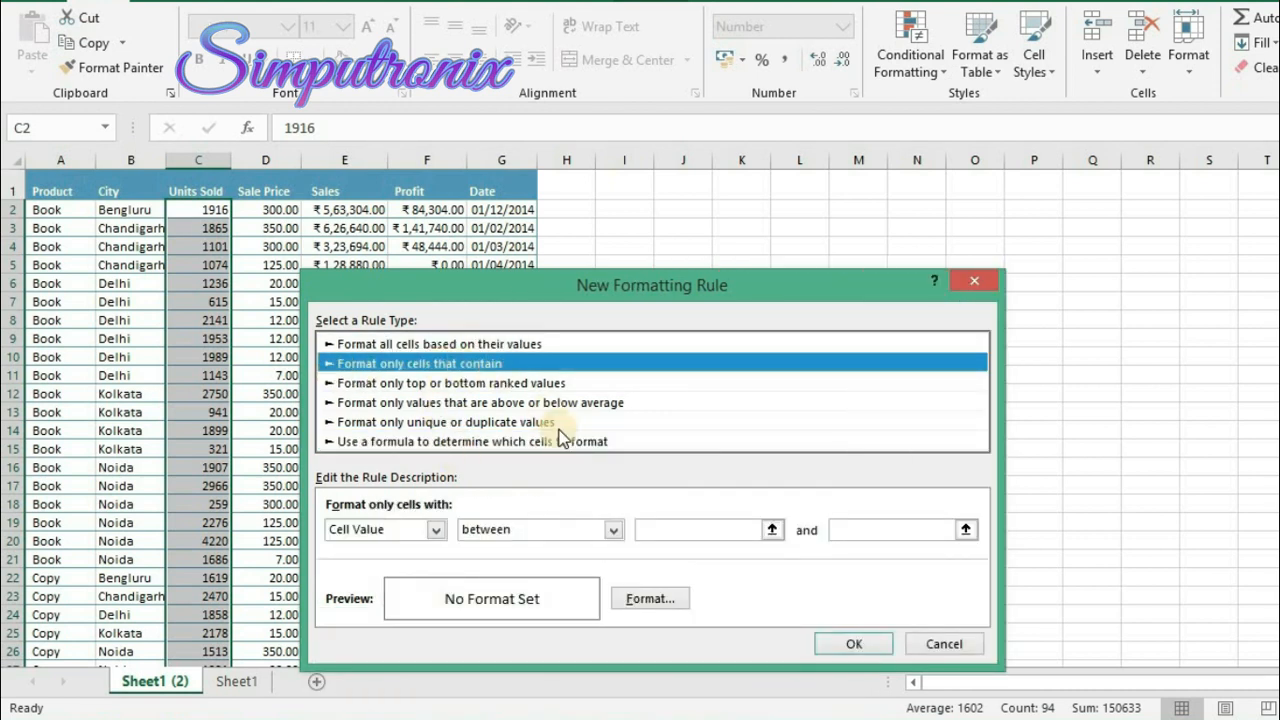
left_click(435, 530)
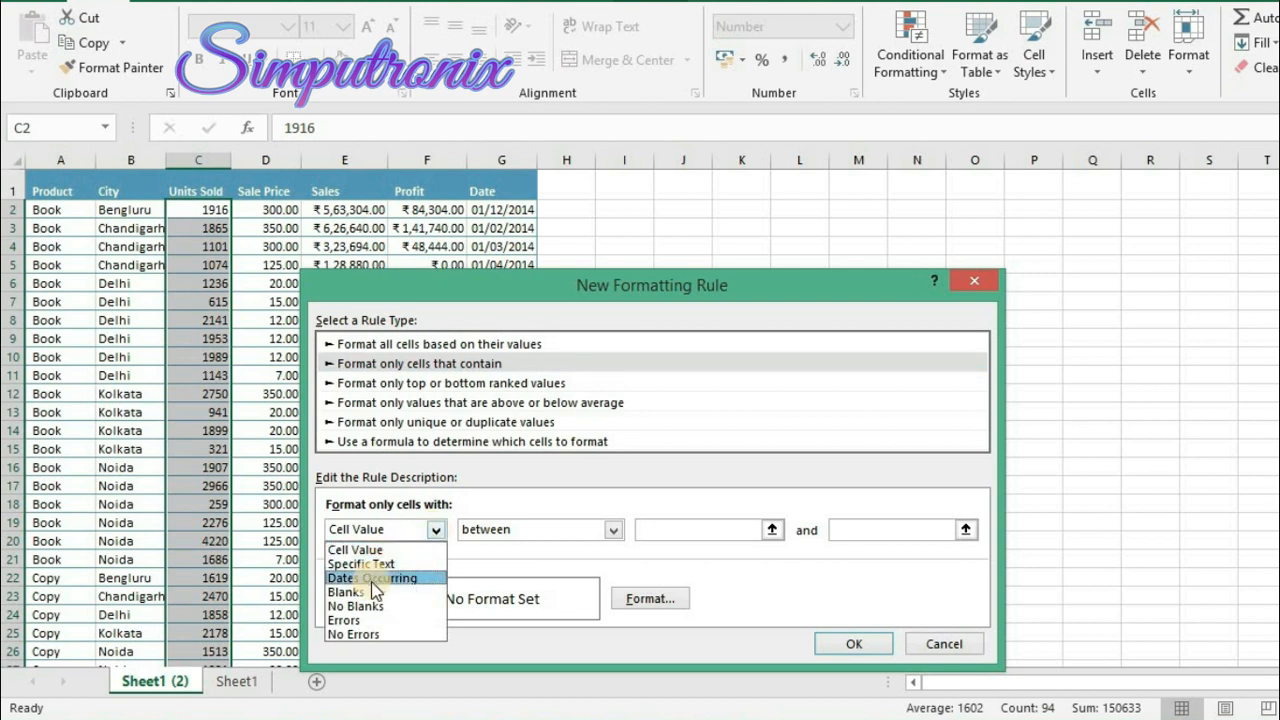
left_click(325, 542)
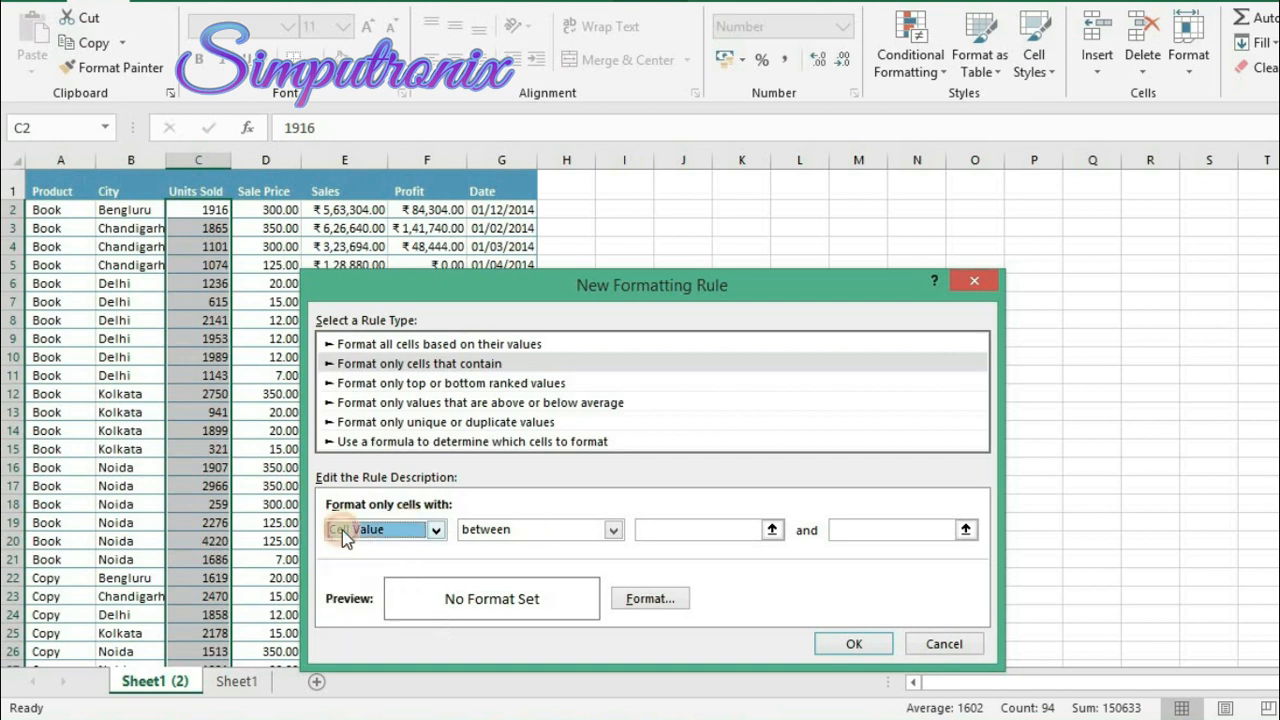
left_click(553, 530)
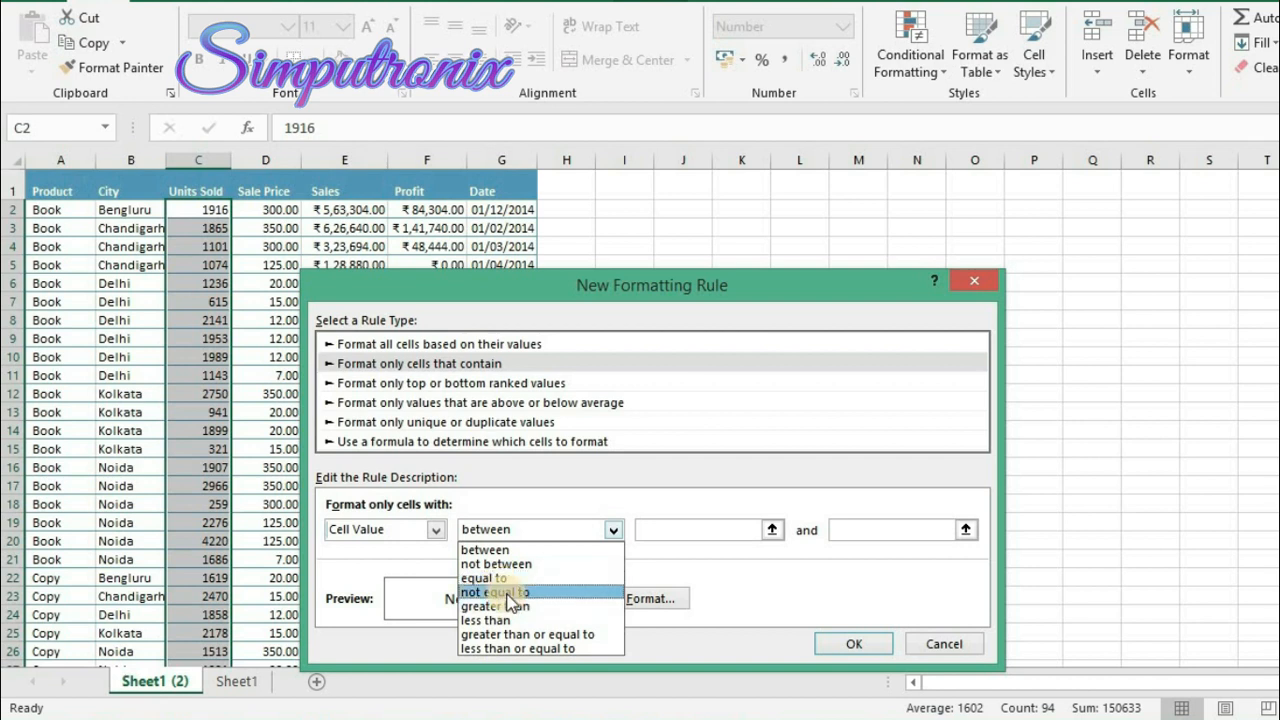
left_click(548, 650)
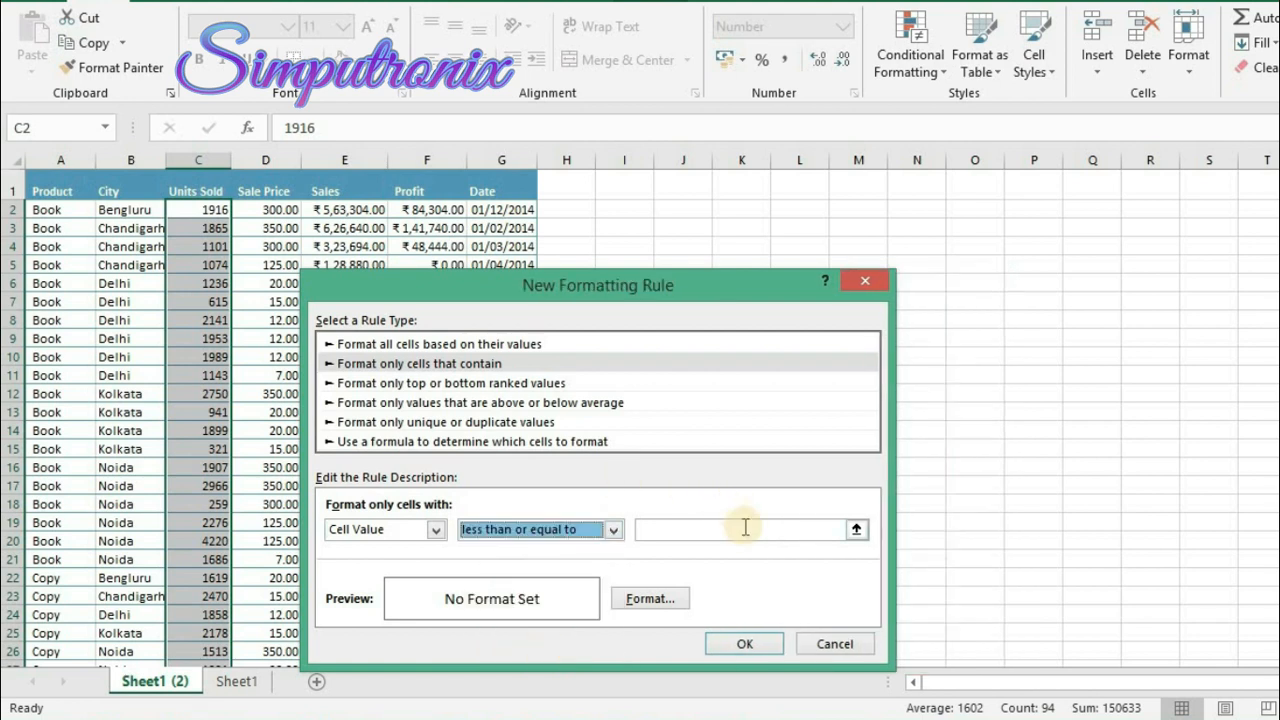
left_click(695, 528)
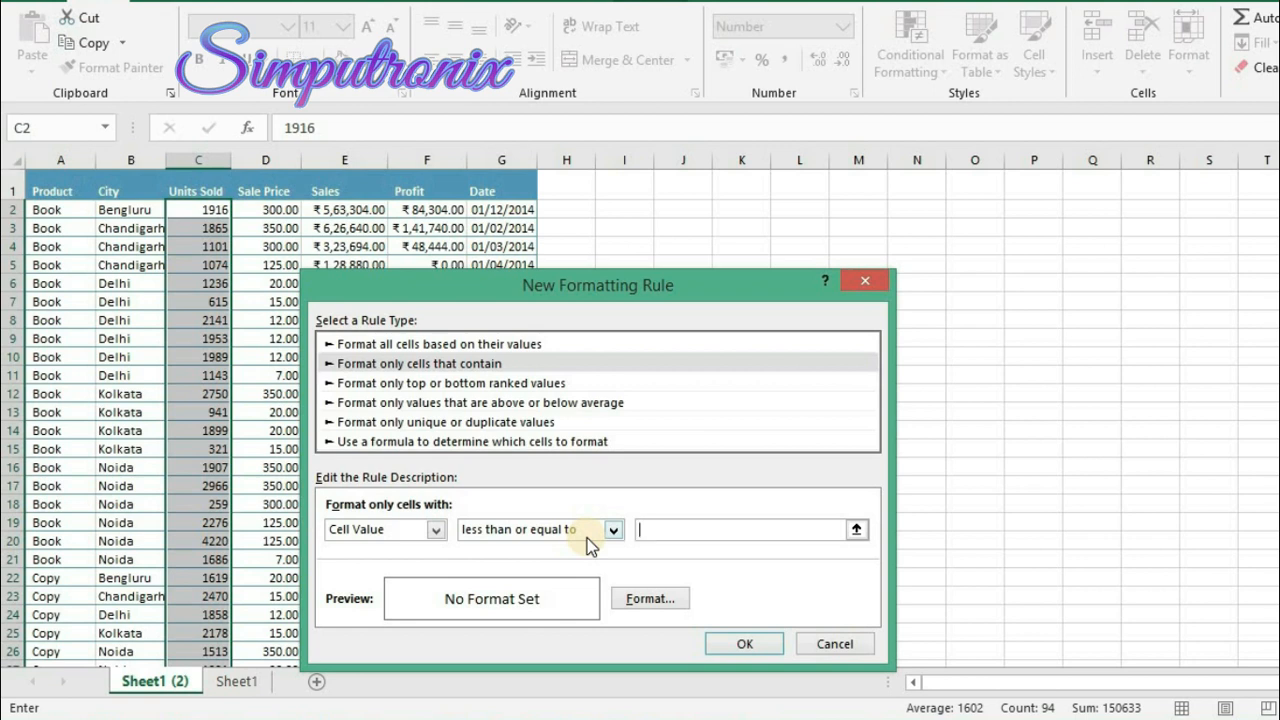
type("600")
Format the rule's matches with bold italic orange text and a light green fill, and apply the rule to the Units Sold cells.
left_click(670, 597)
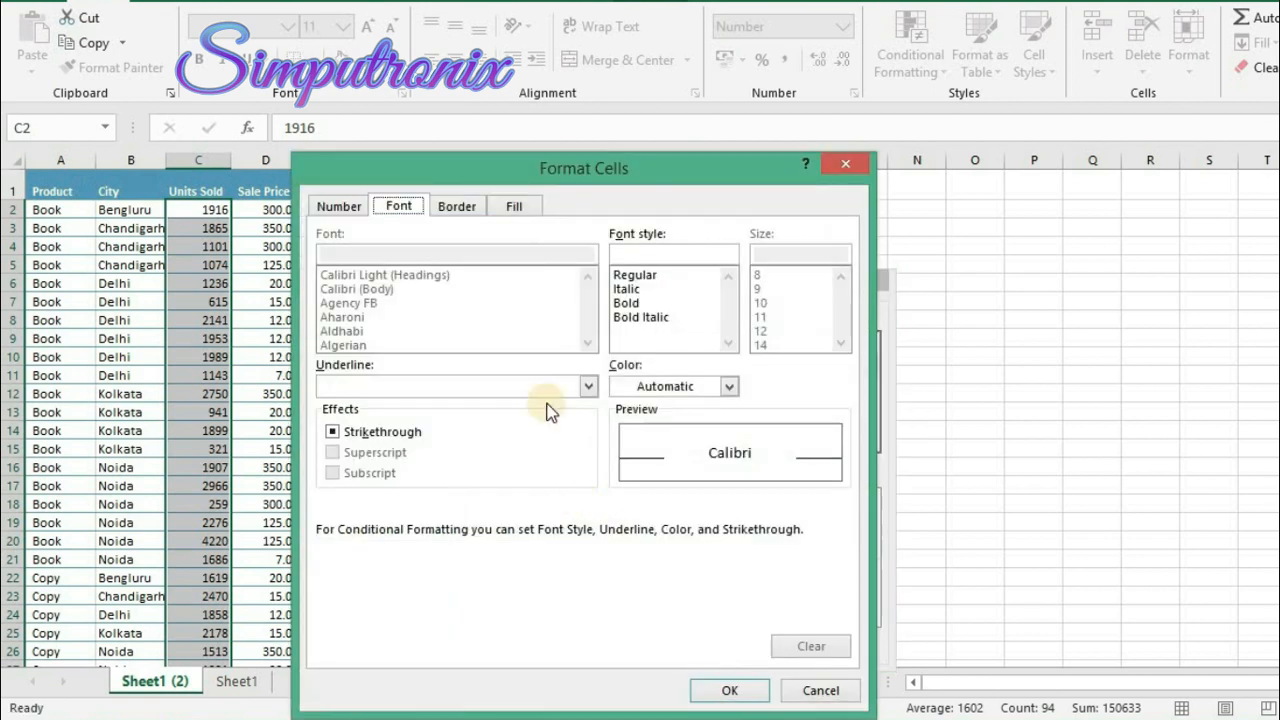
left_click(650, 317)
left_click(668, 386)
left_click(707, 460)
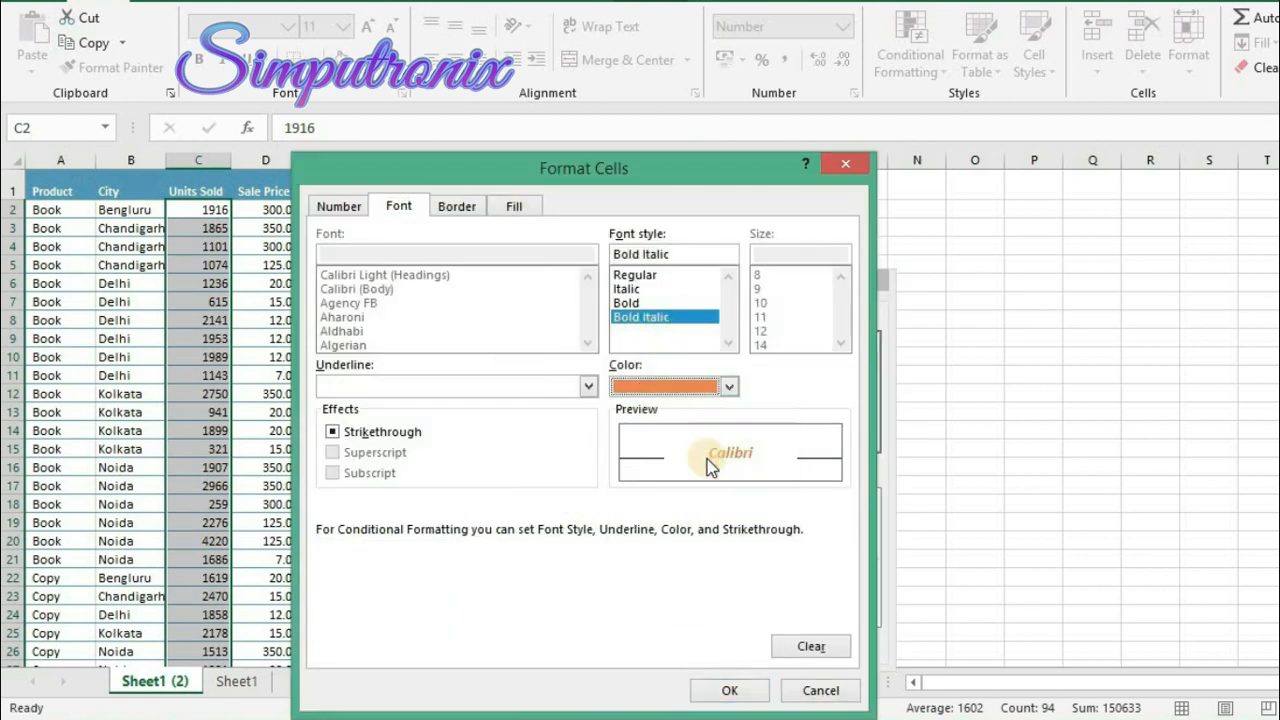
left_click(514, 206)
left_click(511, 314)
left_click(732, 690)
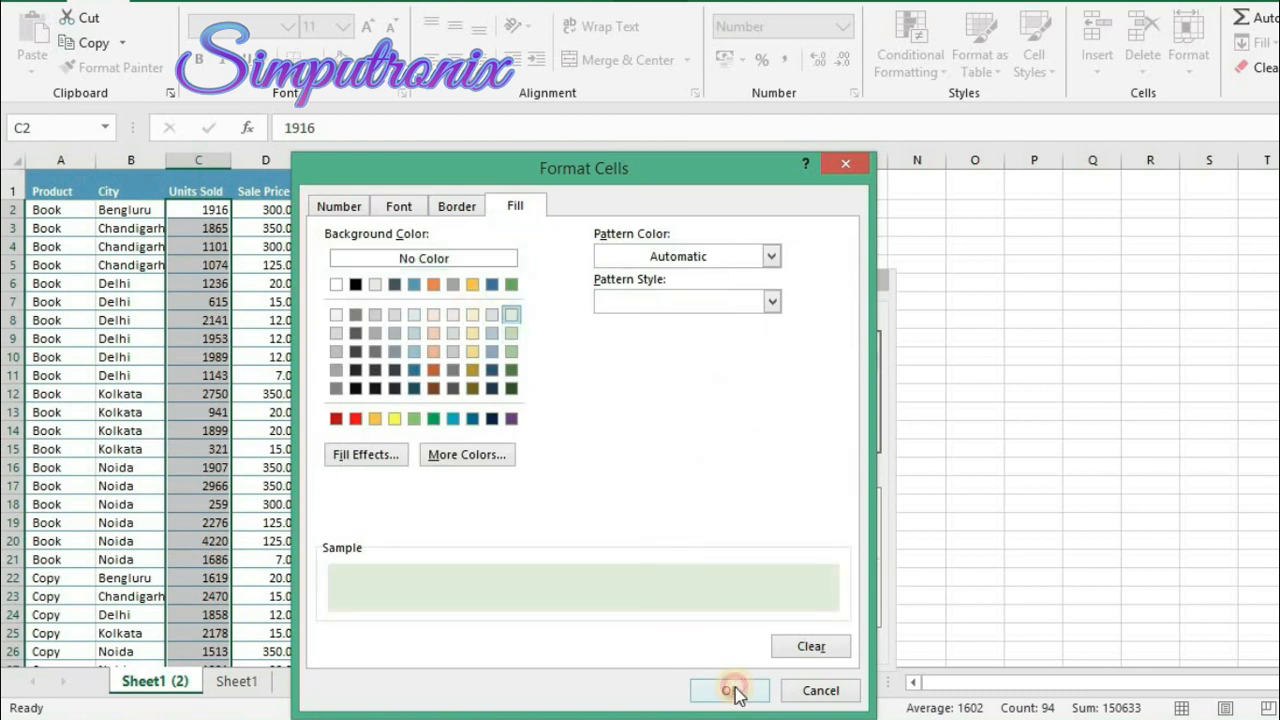
left_click(660, 640)
left_click(875, 632)
left_click(694, 632)
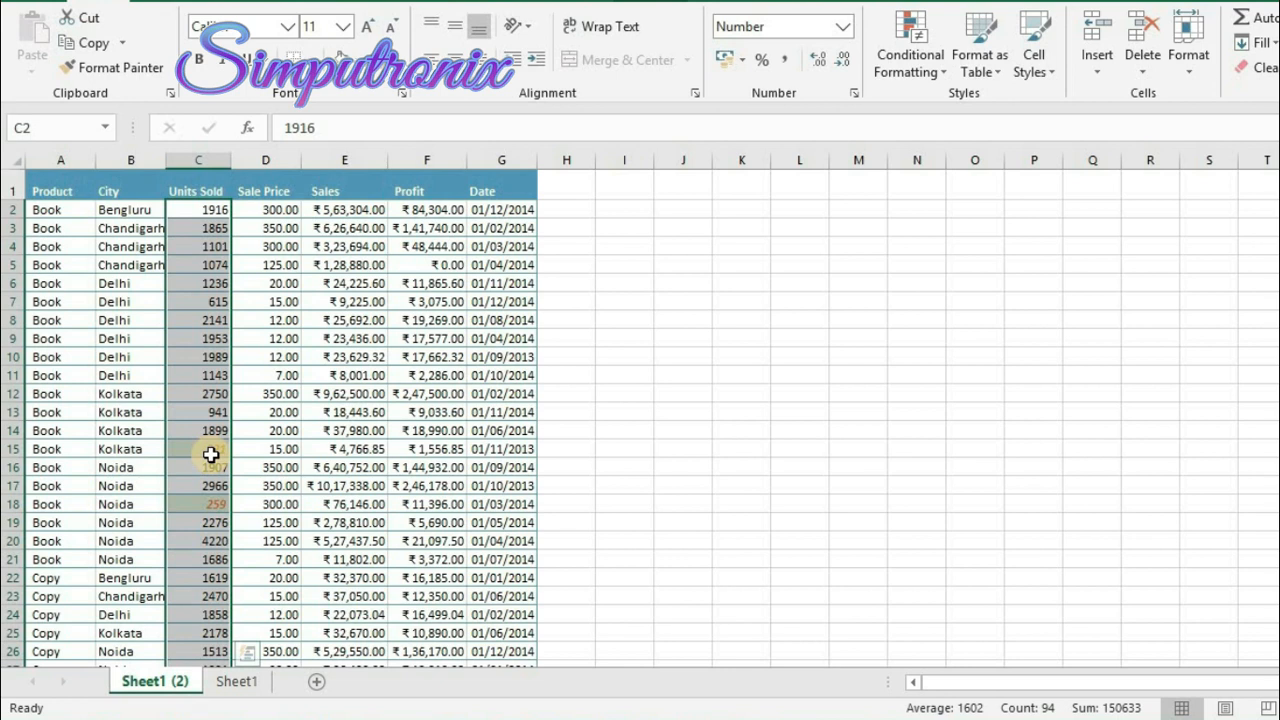
left_click(280, 413)
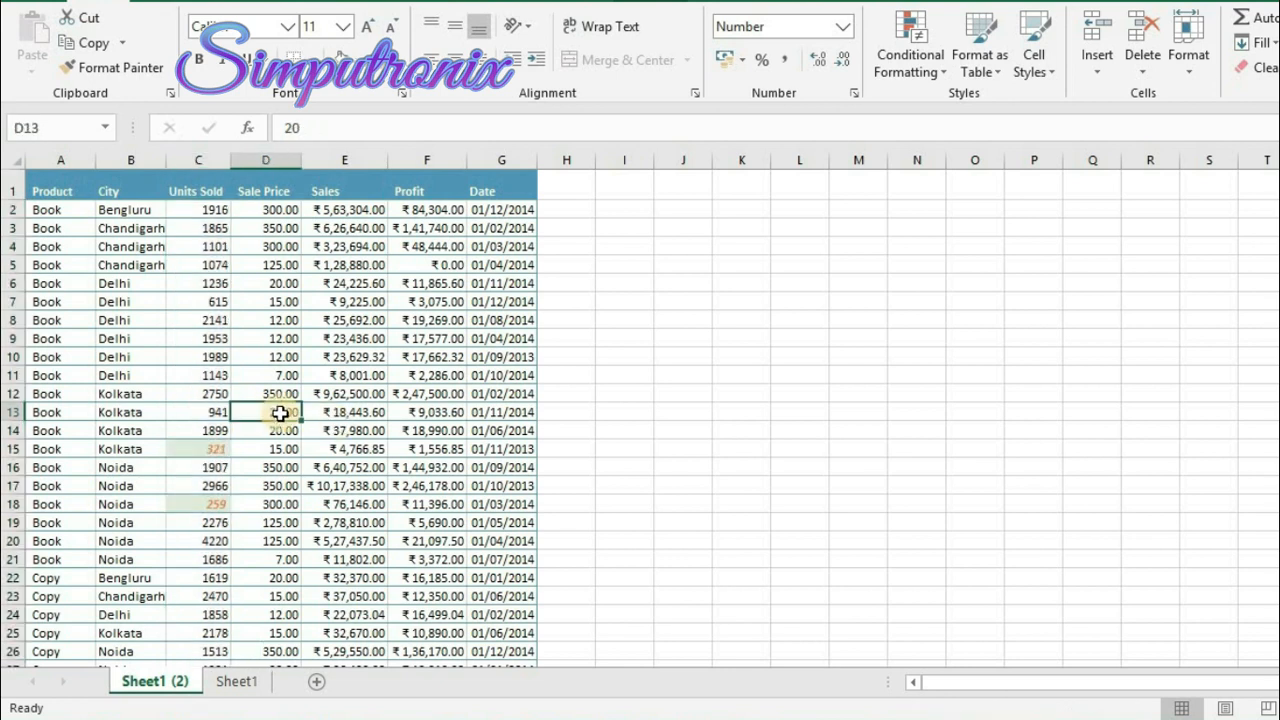